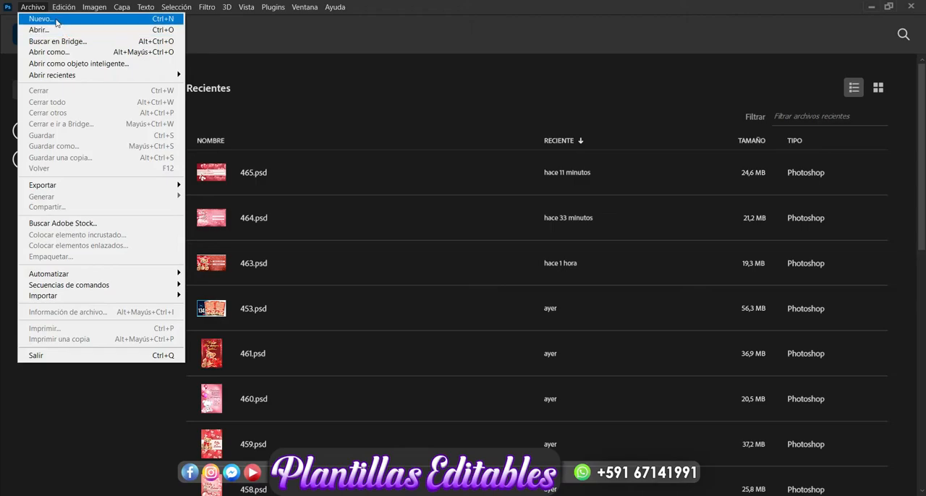
# Create a new 15 x 9 cm landscape document at 300 pixels per inch, RGB colour, 8 bit, with a white background.
pyautogui.click(55, 19)
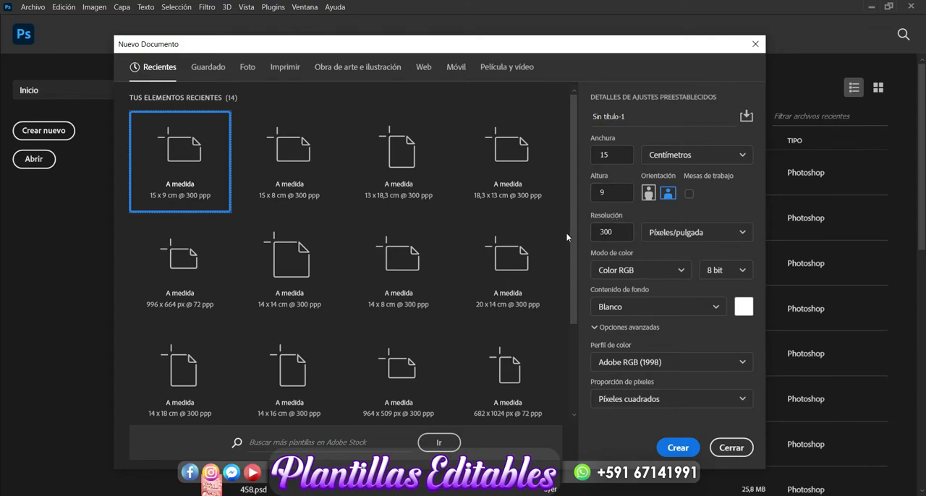
pyautogui.click(681, 448)
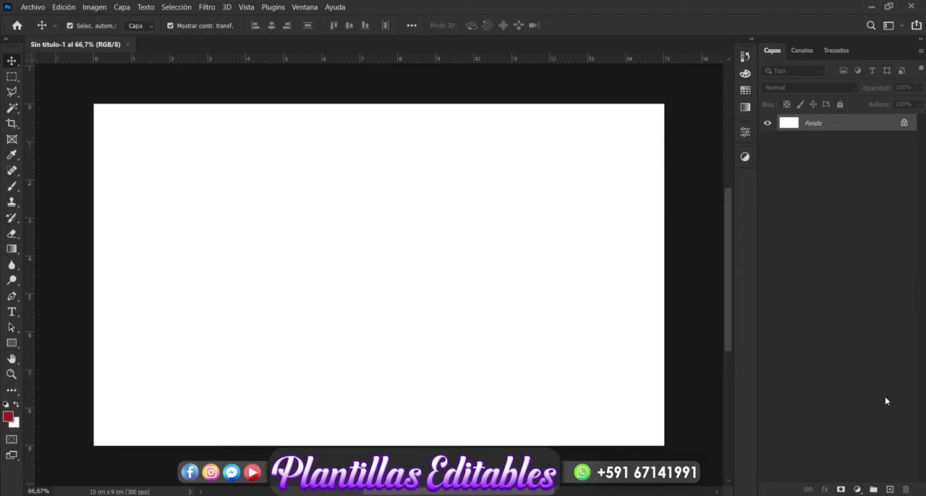
# Add a new layer and cover it completely with brown 8c5820 using the 1000 px Brush.
pyautogui.click(891, 490)
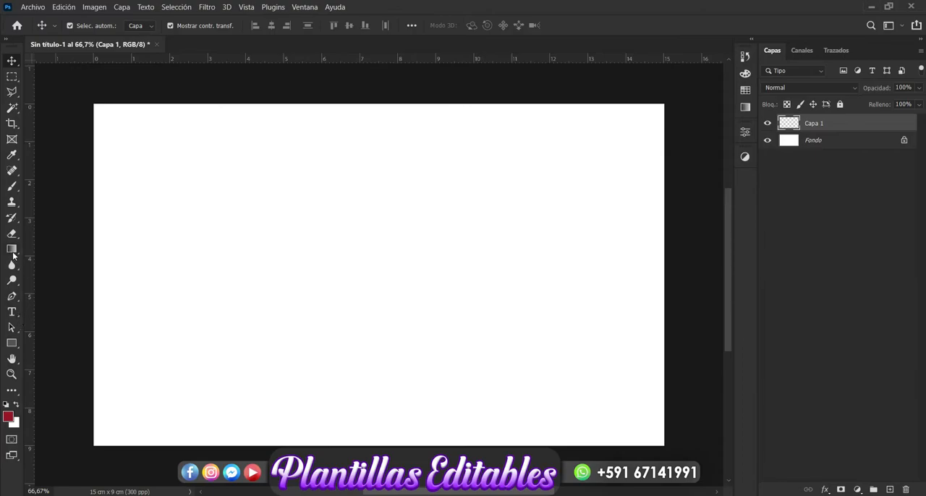
pyautogui.click(12, 186)
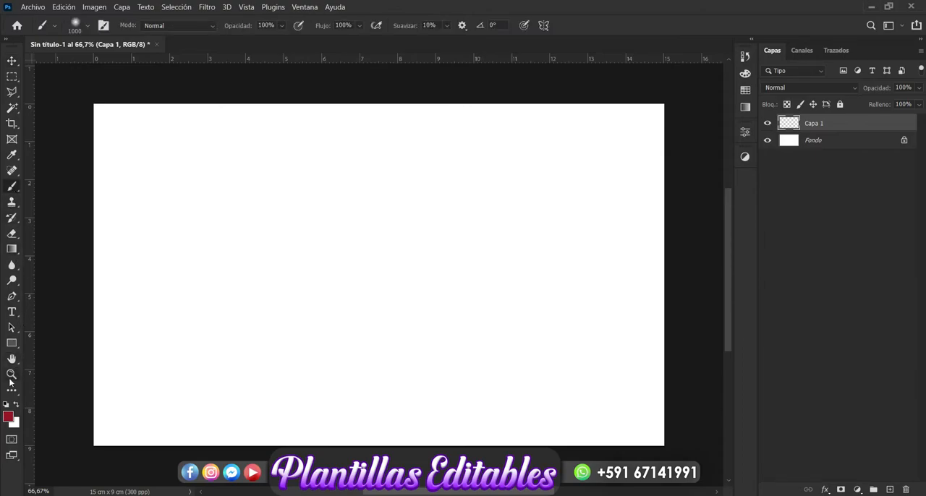
pyautogui.click(8, 418)
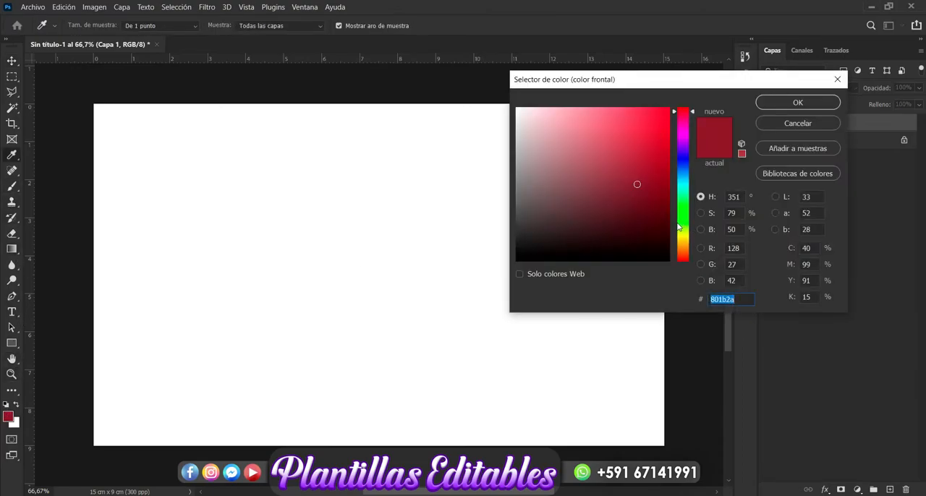
pyautogui.click(685, 249)
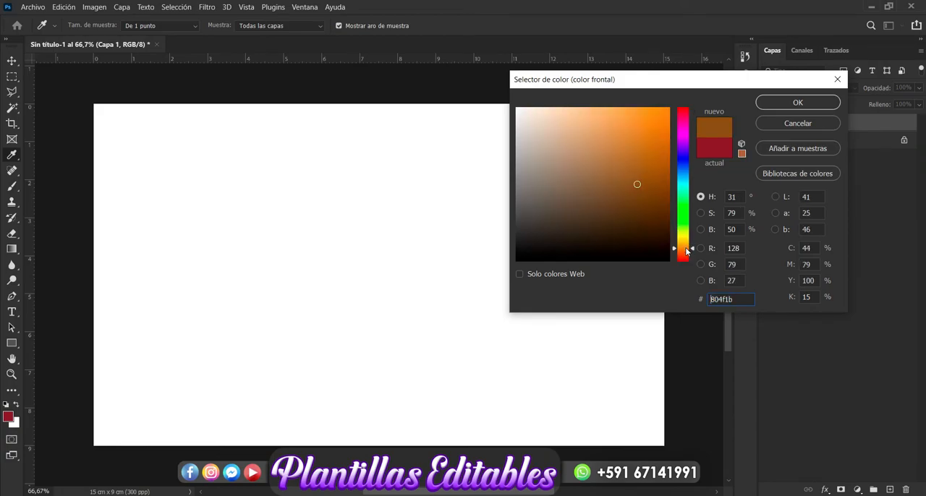
pyautogui.click(639, 192)
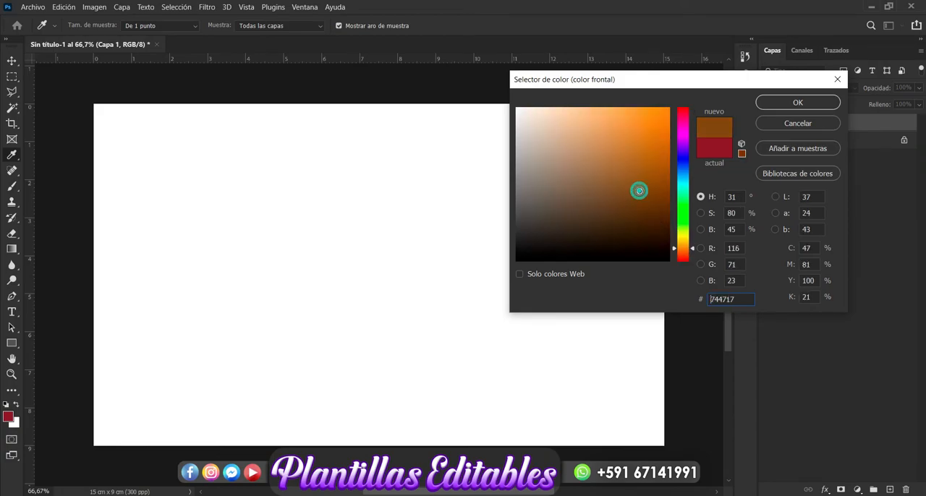
pyautogui.click(635, 177)
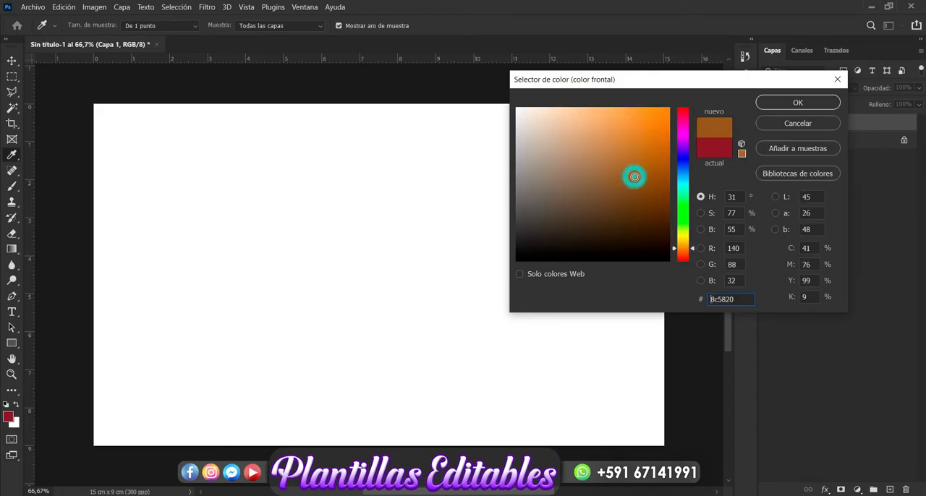
pyautogui.click(792, 104)
pyautogui.press('b')
pyautogui.moveTo(628, 176)
pyautogui.mouseDown()
pyautogui.moveTo(496, 166)
pyautogui.moveTo(91, 170)
pyautogui.moveTo(517, 356)
pyautogui.moveTo(558, 197)
pyautogui.moveTo(311, 227)
pyautogui.moveTo(128, 182)
pyautogui.mouseUp()
pyautogui.moveTo(101, 156)
pyautogui.mouseDown()
pyautogui.moveTo(124, 393)
pyautogui.moveTo(463, 413)
pyautogui.moveTo(734, 355)
pyautogui.moveTo(400, 114)
pyautogui.moveTo(170, 153)
pyautogui.moveTo(69, 312)
pyautogui.mouseUp()
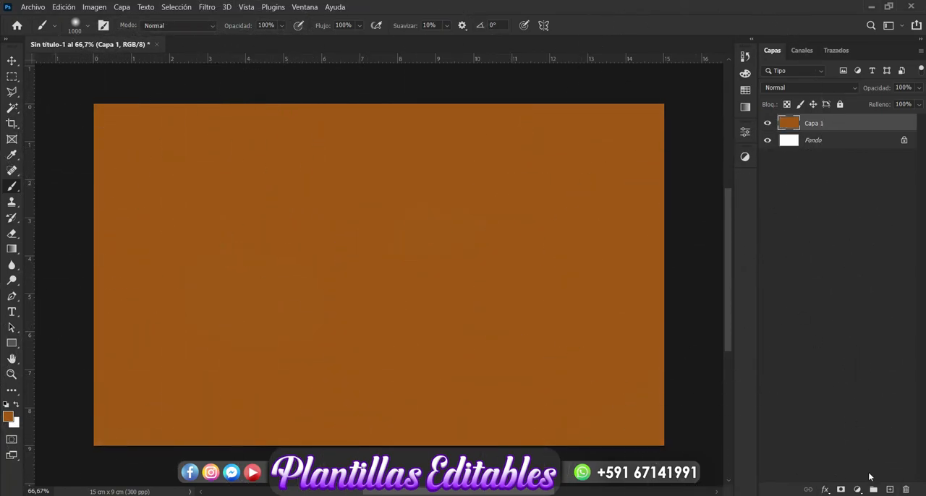
# Add a second layer and dab soft spots of darker brown 784309 across the canvas with the 1000 px Brush.
pyautogui.click(890, 489)
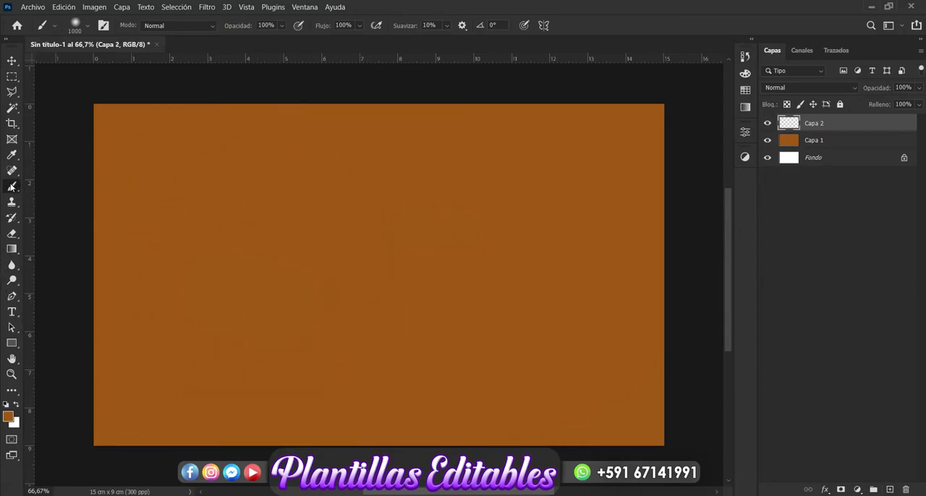
pyautogui.click(8, 416)
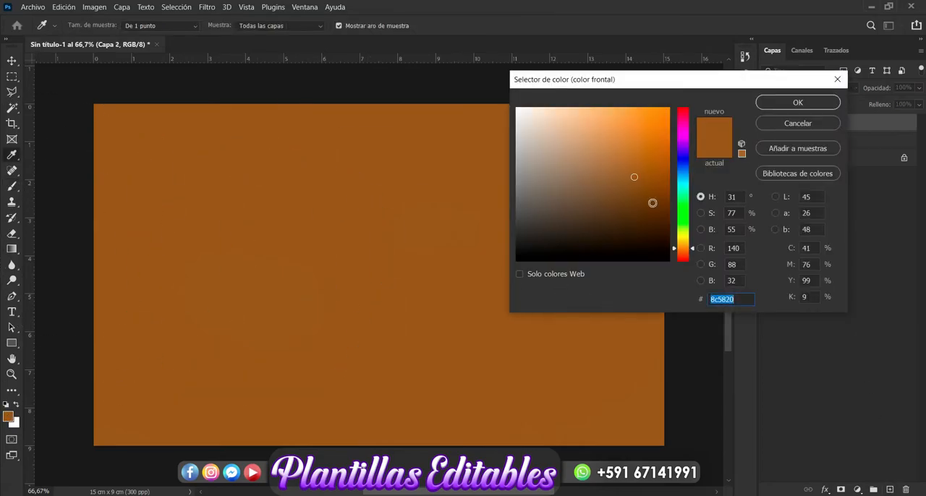
pyautogui.click(658, 188)
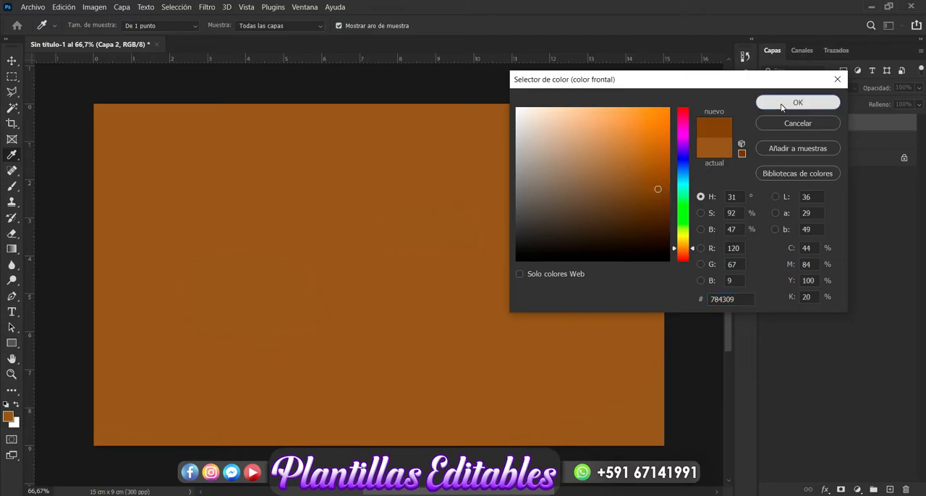
pyautogui.click(786, 104)
pyautogui.click(638, 147)
pyautogui.click(633, 377)
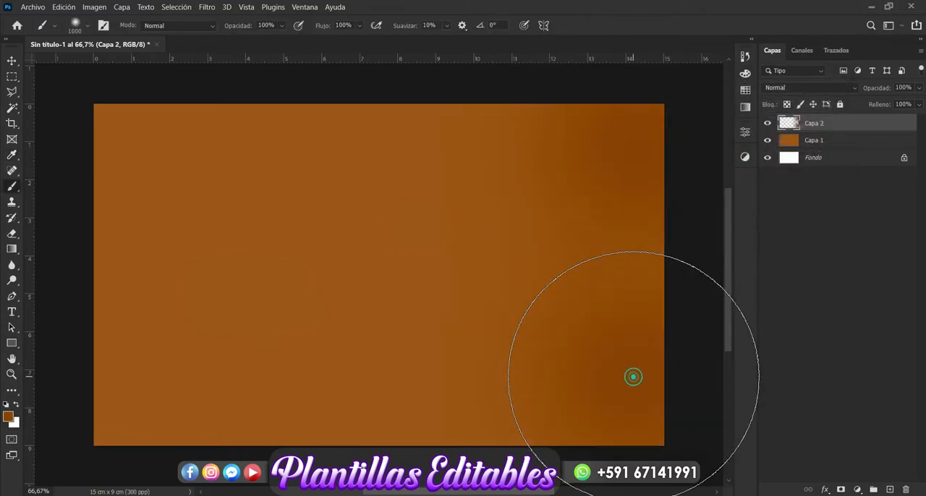
pyautogui.click(337, 374)
pyautogui.click(122, 389)
pyautogui.click(521, 417)
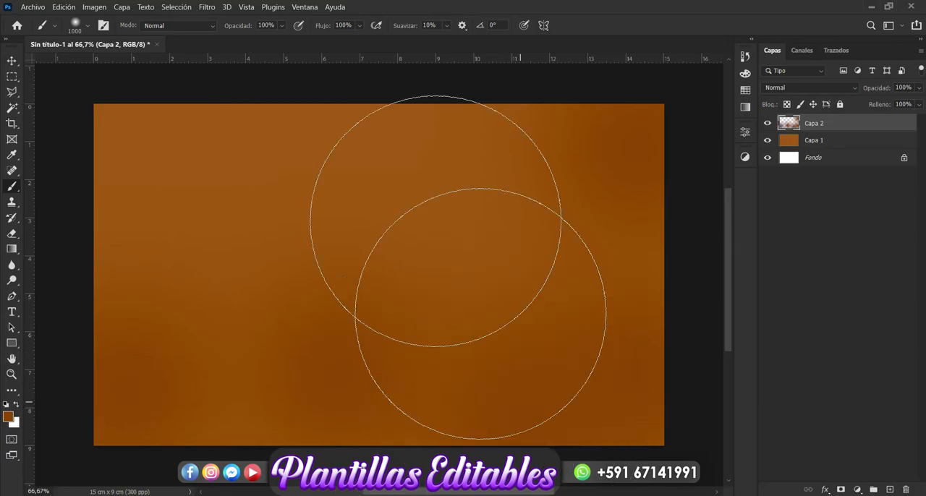
pyautogui.click(310, 143)
pyautogui.click(134, 143)
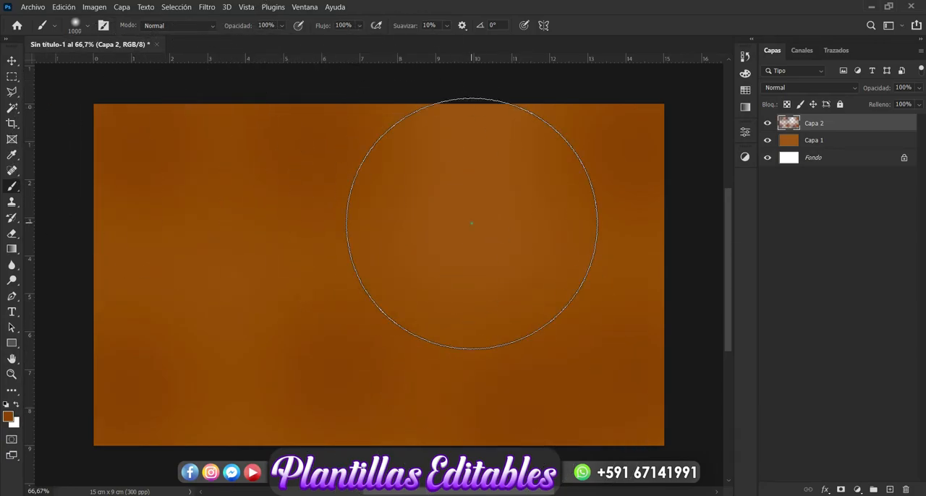
pyautogui.click(472, 214)
pyautogui.click(233, 250)
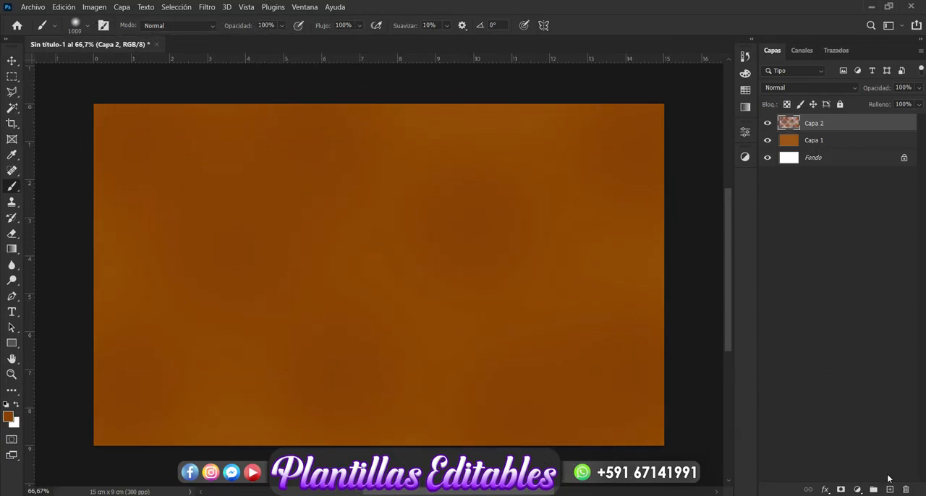
# Add a third layer and dab scattered soft spots of dark brown 582f03 over the canvas with the 1000 px Brush.
pyautogui.click(891, 490)
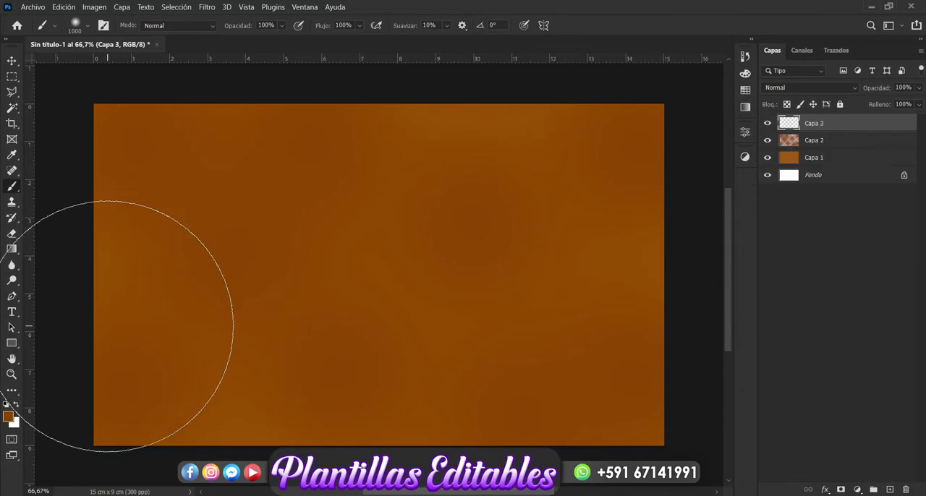
pyautogui.click(9, 418)
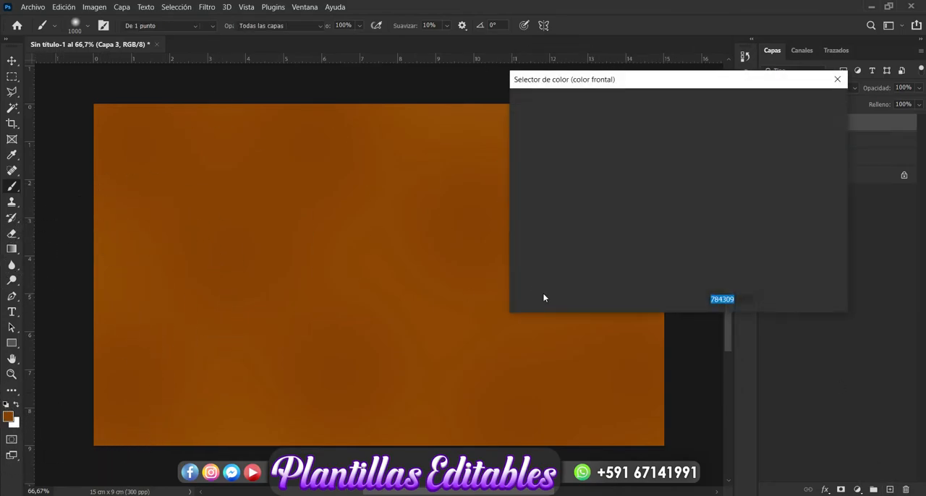
pyautogui.click(664, 208)
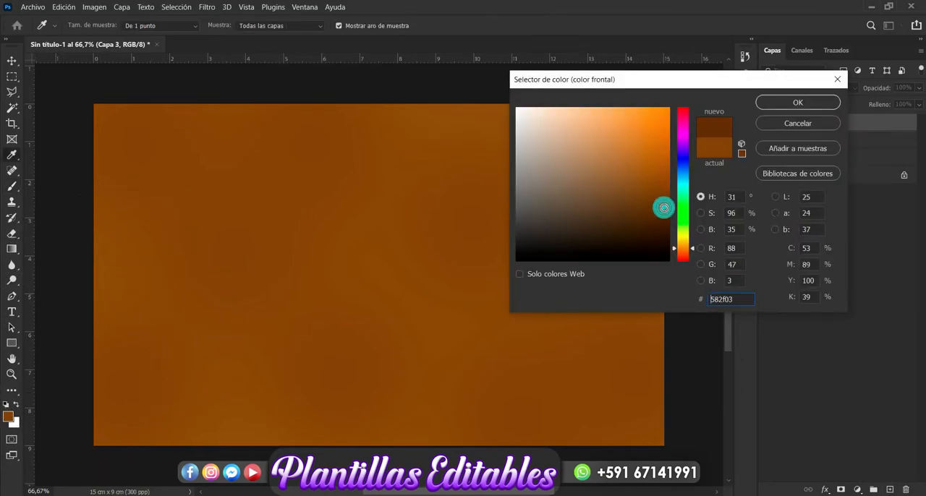
pyautogui.click(791, 104)
pyautogui.click(487, 167)
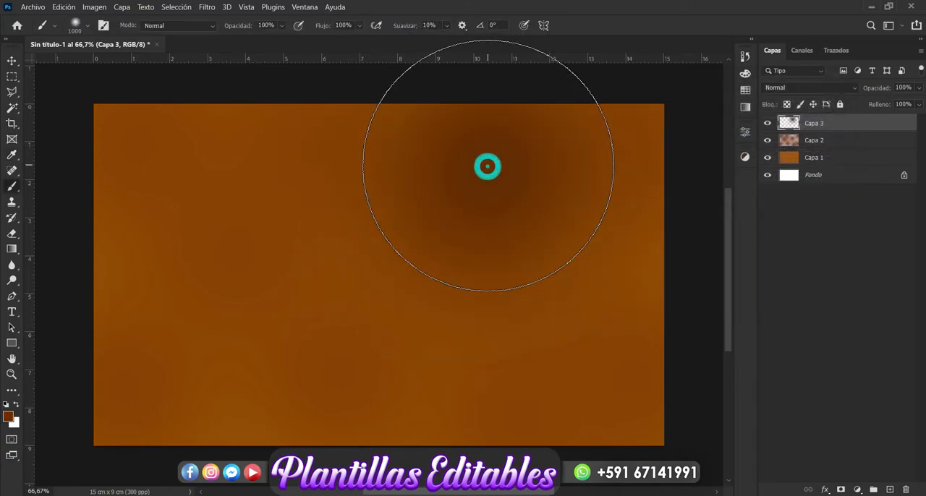
pyautogui.click(301, 275)
pyautogui.click(141, 181)
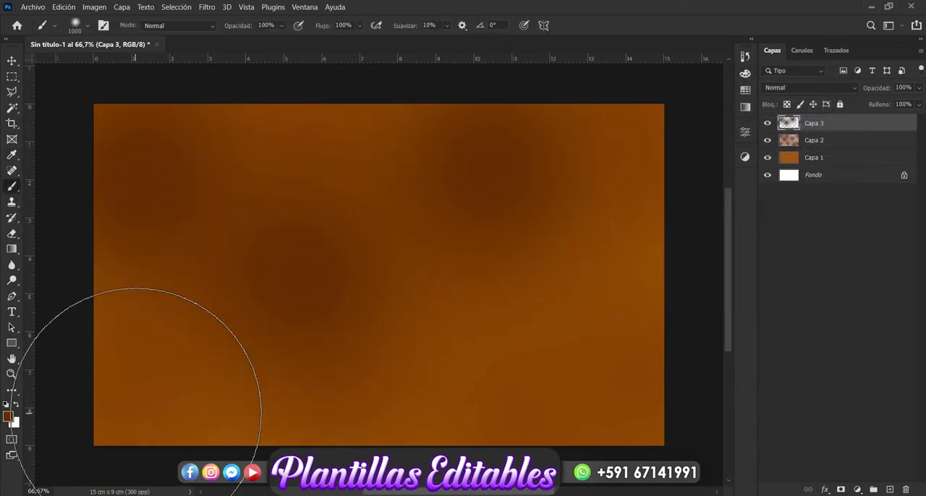
pyautogui.click(145, 402)
pyautogui.click(554, 402)
pyautogui.click(708, 200)
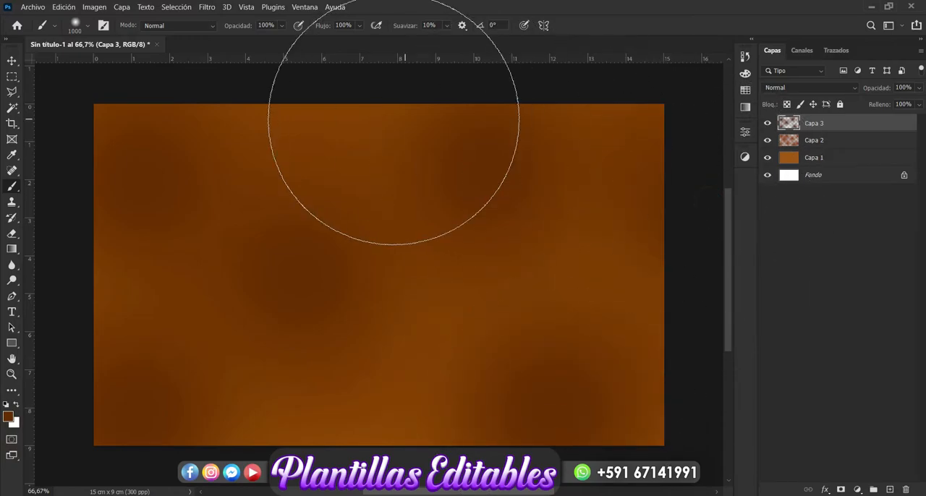
pyautogui.click(355, 104)
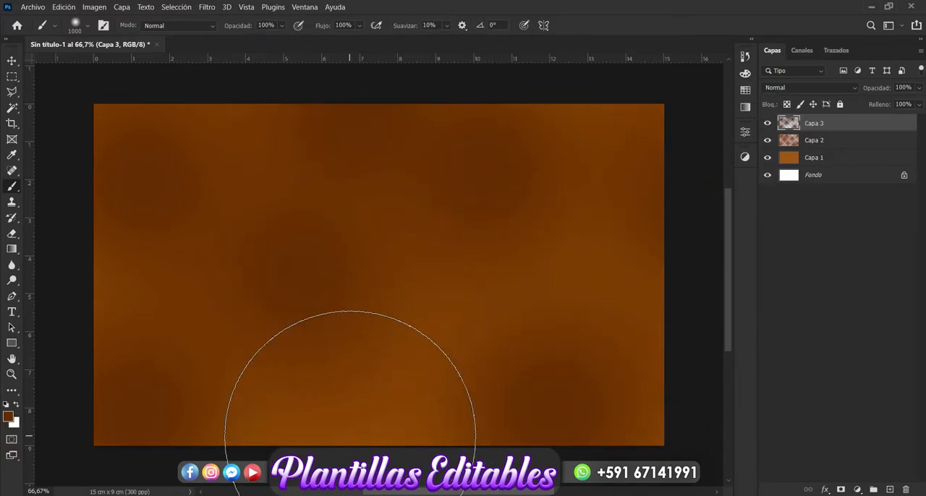
pyautogui.click(350, 437)
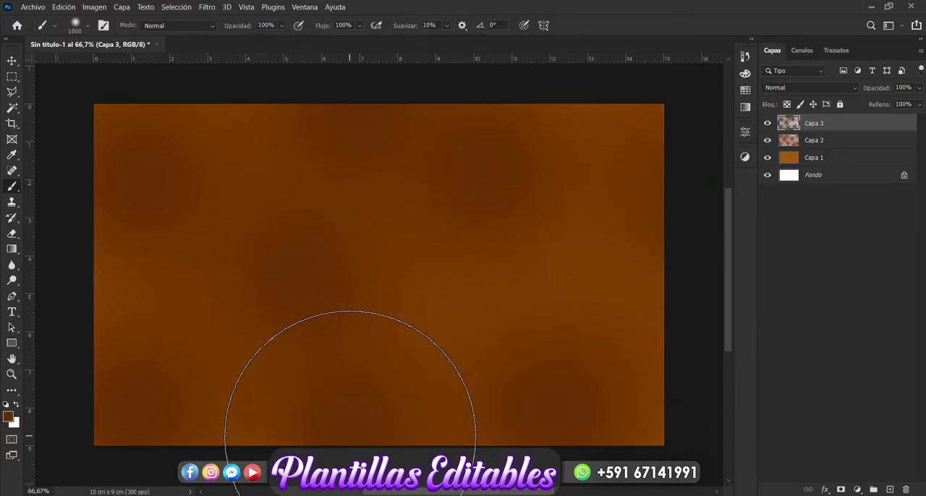
# Group the three painted layers Capa 1 to Capa 3 and rename the group as Fondo.
pyautogui.click(12, 60)
pyautogui.click(840, 273)
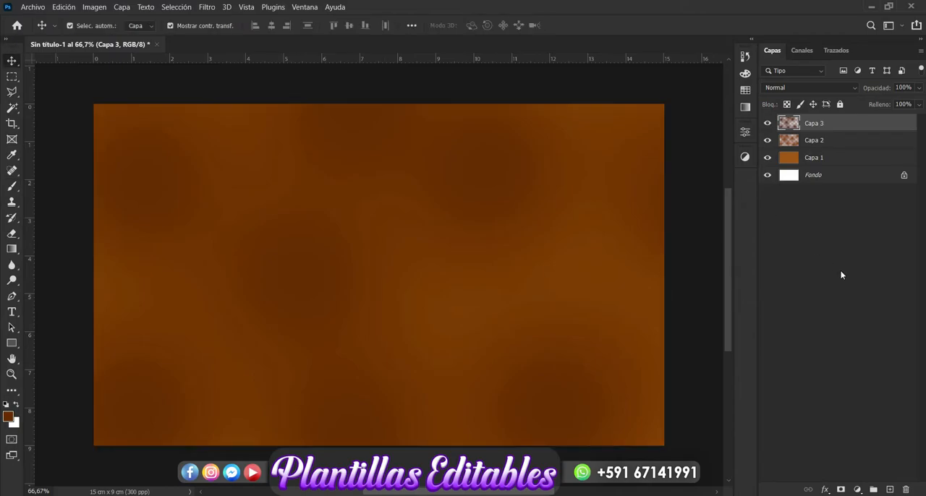
pyautogui.click(835, 131)
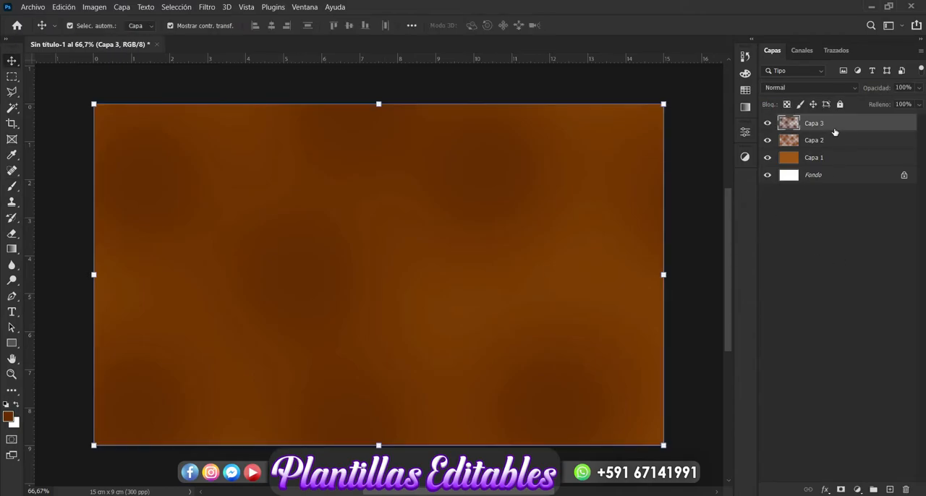
pyautogui.keyDown('shift'); pyautogui.click(832, 165); pyautogui.keyUp('shift')
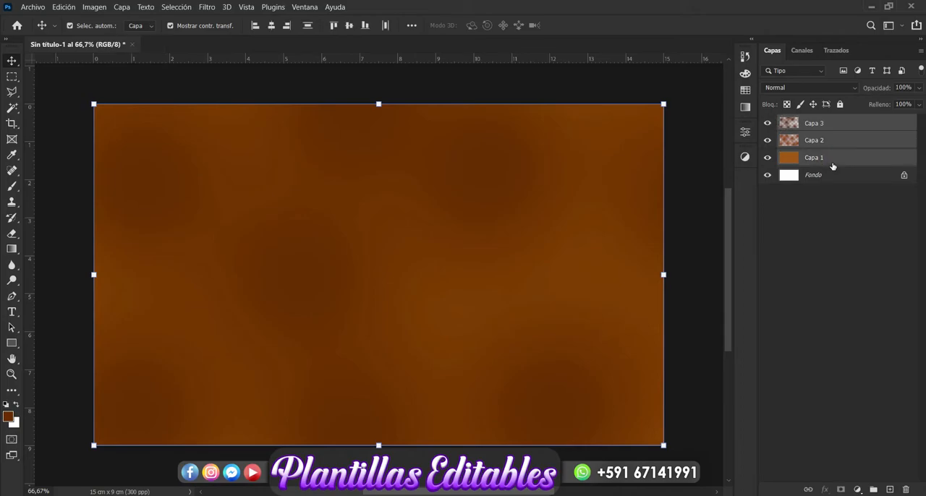
pyautogui.hotkey('ctrl', 'g')
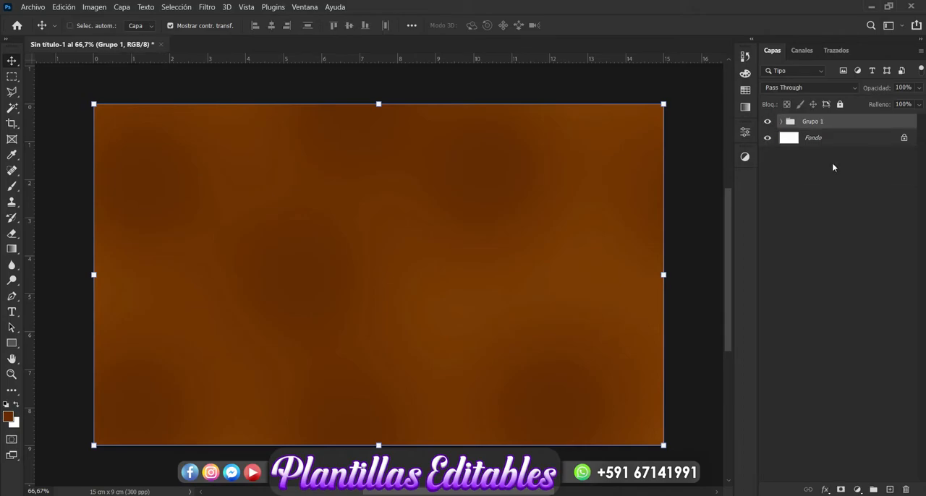
pyautogui.doubleClick(819, 126)
pyautogui.press('BackSpace')
pyautogui.write('Fondo')
pyautogui.press('Return')
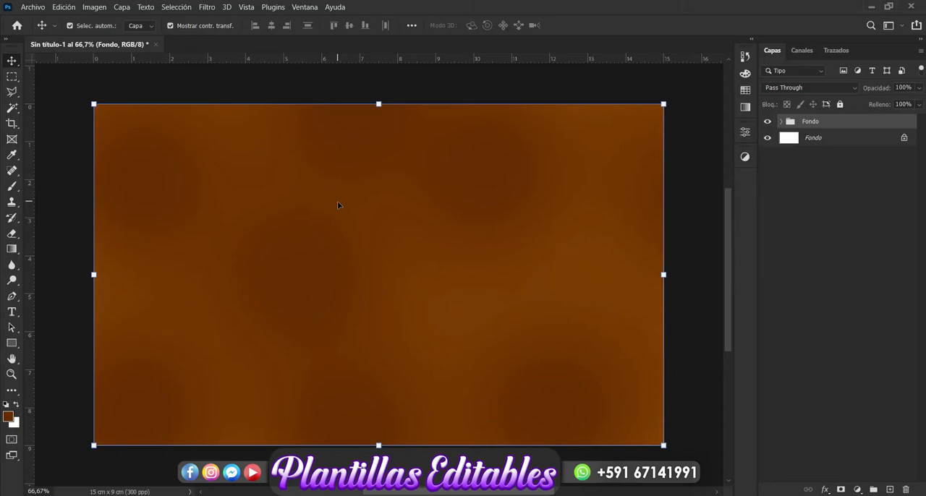
pyautogui.click(832, 297)
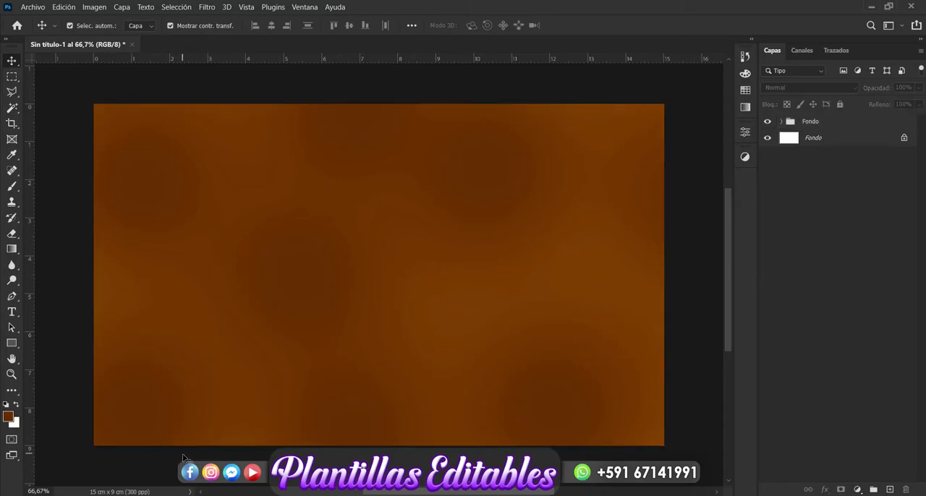
# Switch to File Explorer and place the teddy bear couple image 2 (124) from the AMOR folder into the Photoshop document.
pyautogui.moveTo(120, 495)
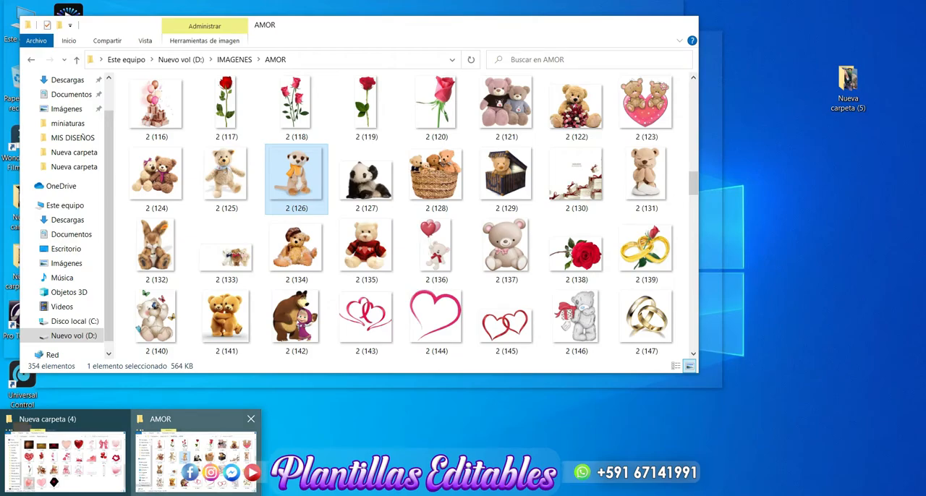
pyautogui.click(195, 460)
pyautogui.click(155, 193)
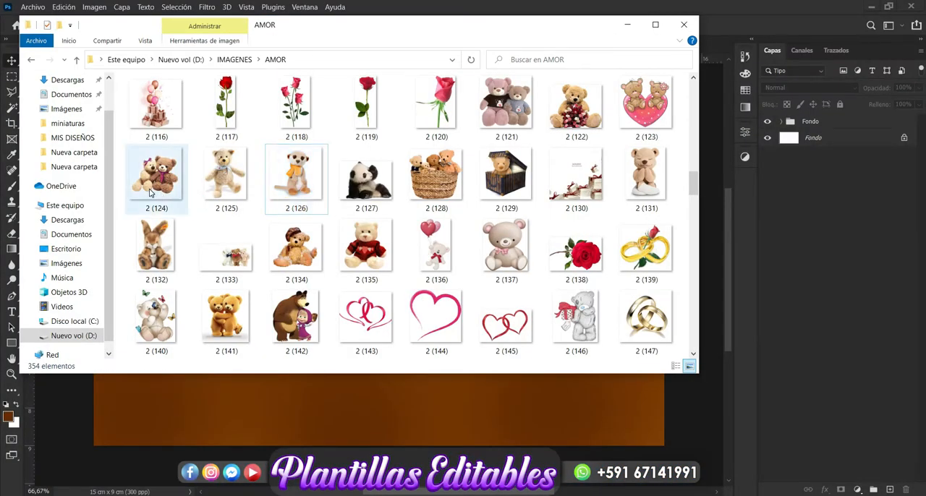
pyautogui.moveTo(148, 191); pyautogui.dragTo(295, 406)
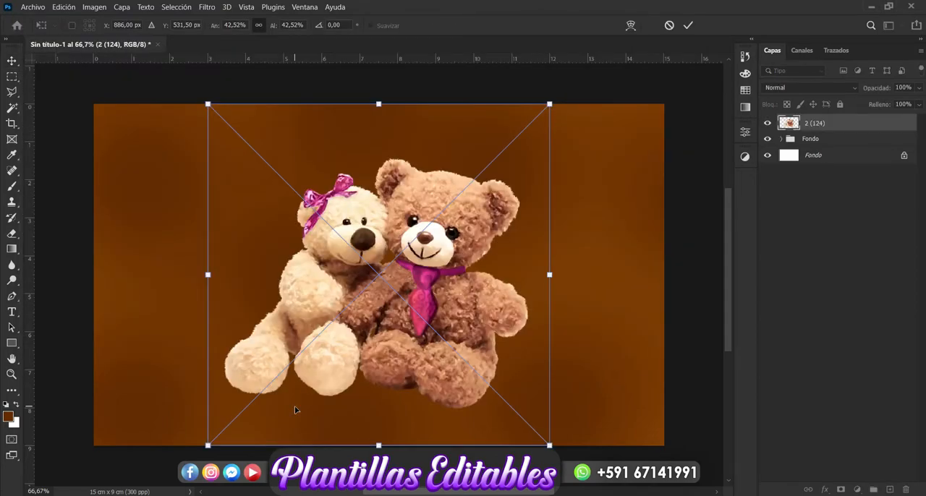
pyautogui.press('Return')
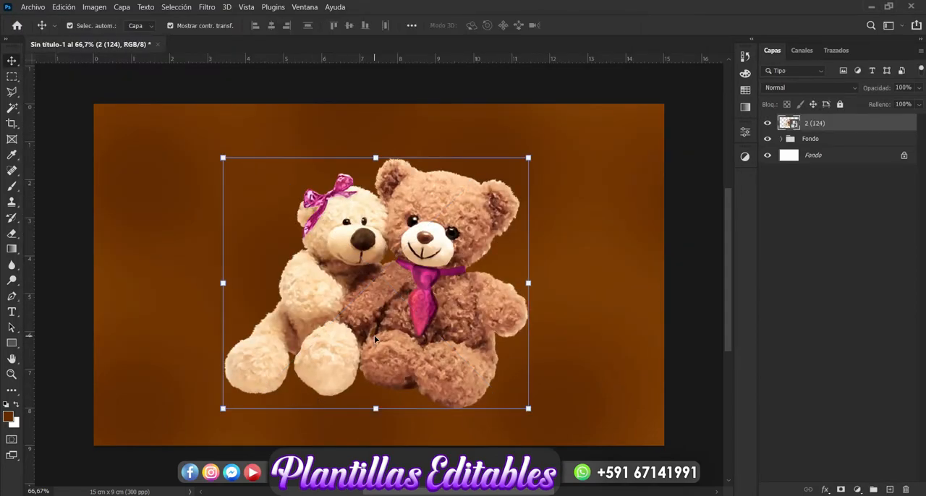
# Flip the teddy bear couple horizontally, scale it to 43.30% and move it to the left half of the canvas.
pyautogui.hotkey('ctrl', 't')
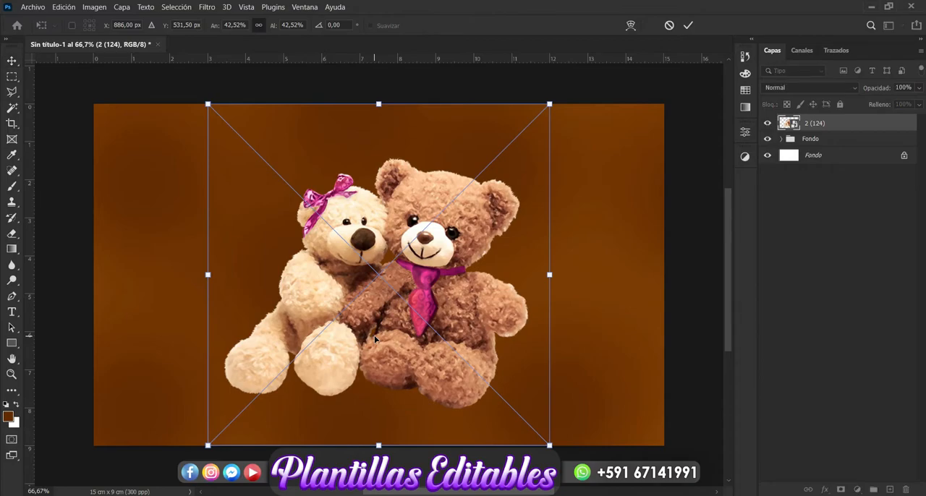
pyautogui.rightClick(383, 327)
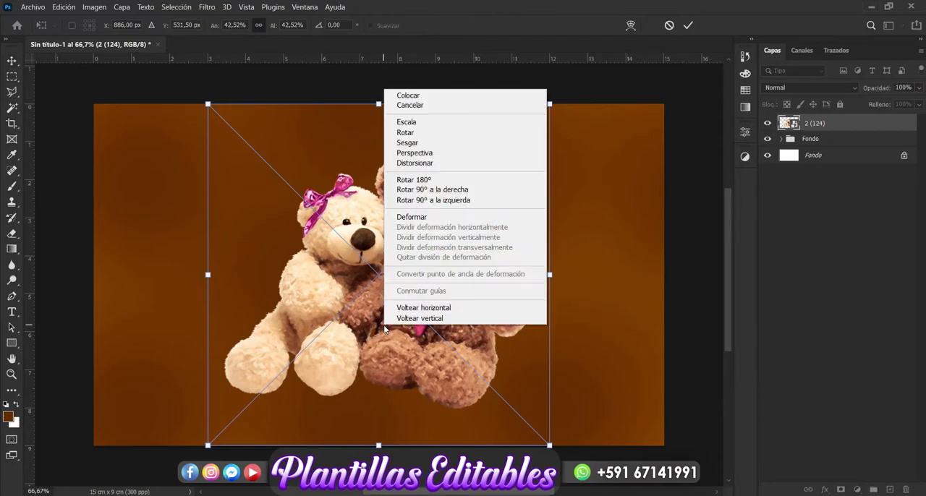
pyautogui.click(450, 310)
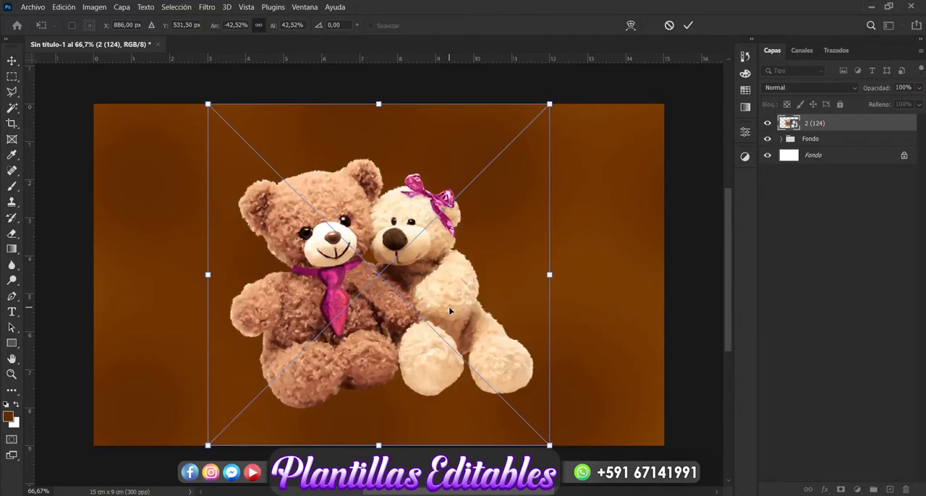
pyautogui.moveTo(432, 292); pyautogui.dragTo(308, 296)
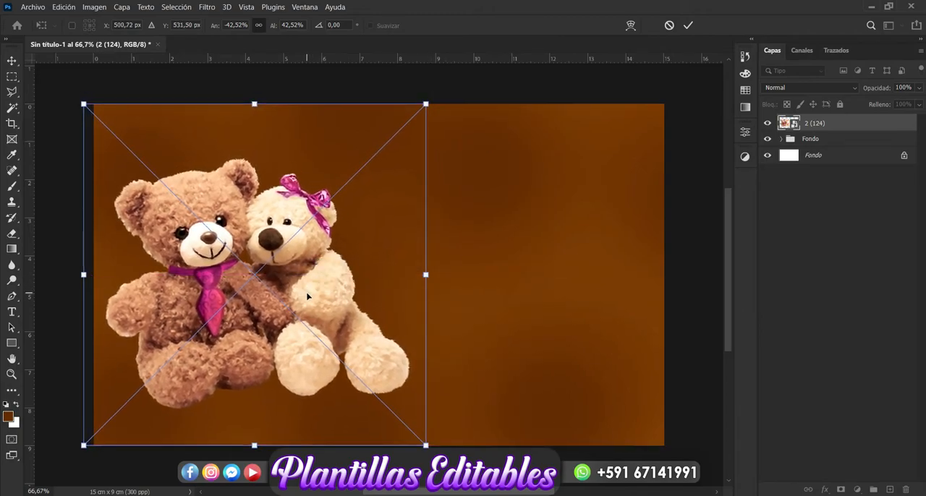
pyautogui.moveTo(426, 275); pyautogui.dragTo(432, 275)
pyautogui.moveTo(331, 311); pyautogui.dragTo(338, 318)
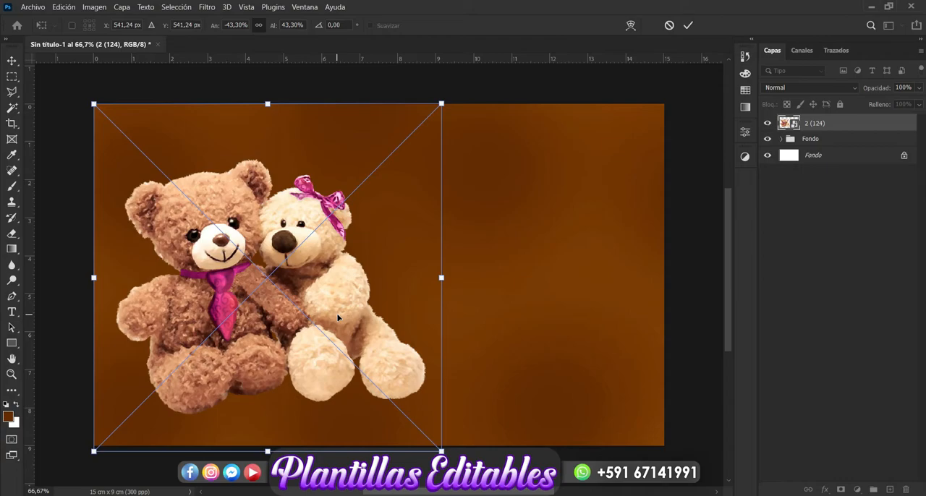
pyautogui.press('Return')
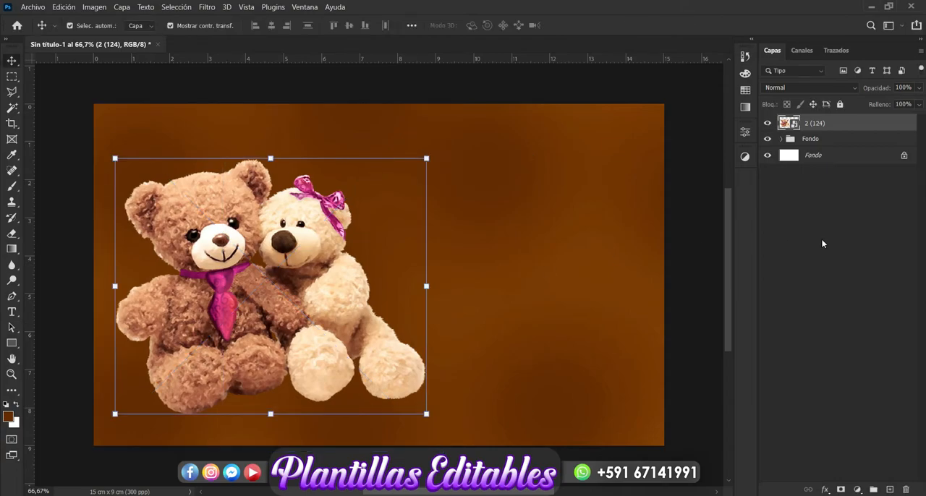
# Rename the teddy bear layer 2 (124) as Ositos and duplicate it.
pyautogui.click(823, 244)
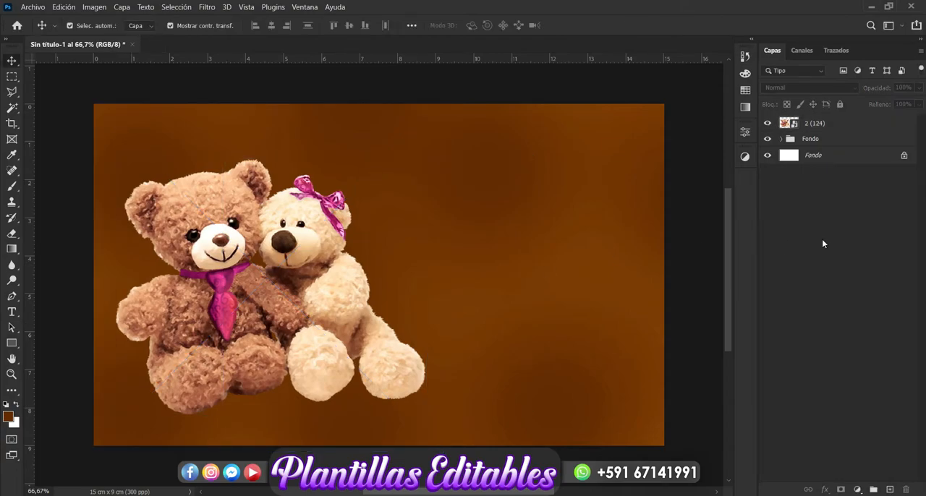
pyautogui.doubleClick(816, 123)
pyautogui.press('BackSpace')
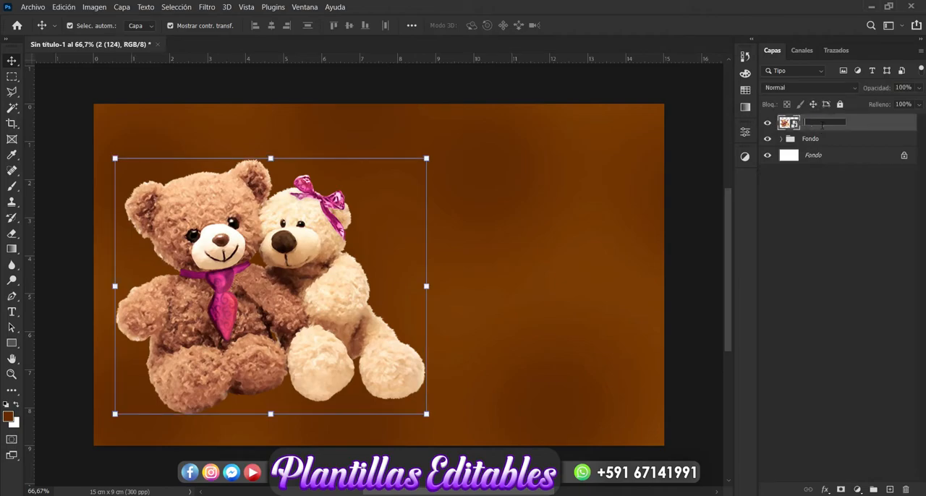
pyautogui.press('Return')
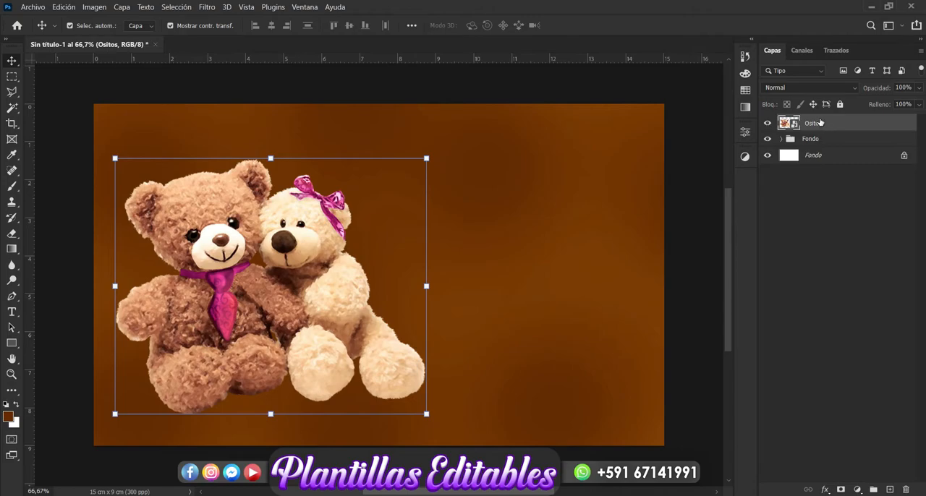
pyautogui.hotkey('ctrl', 'j')
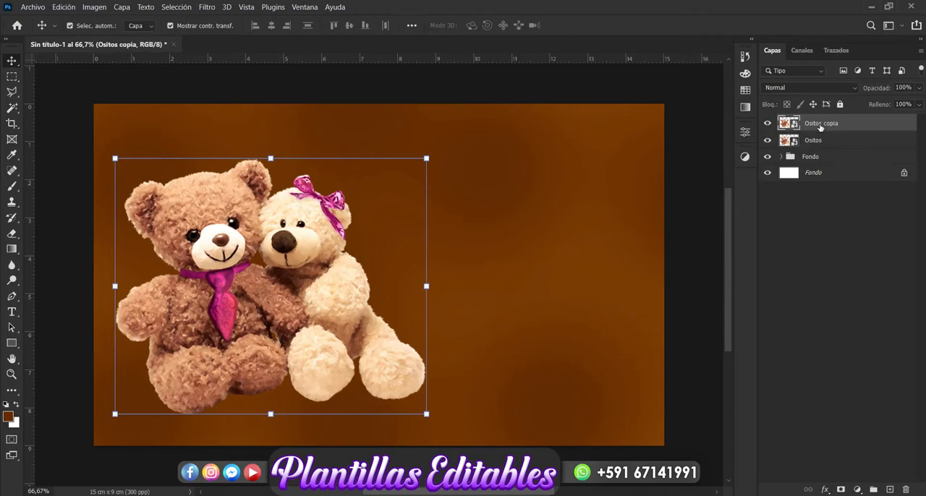
# Hide the Ositos copia layer and apply a Gaussian Blur with a 30.4 px radius to the original Ositos layer.
pyautogui.click(769, 125)
pyautogui.click(785, 138)
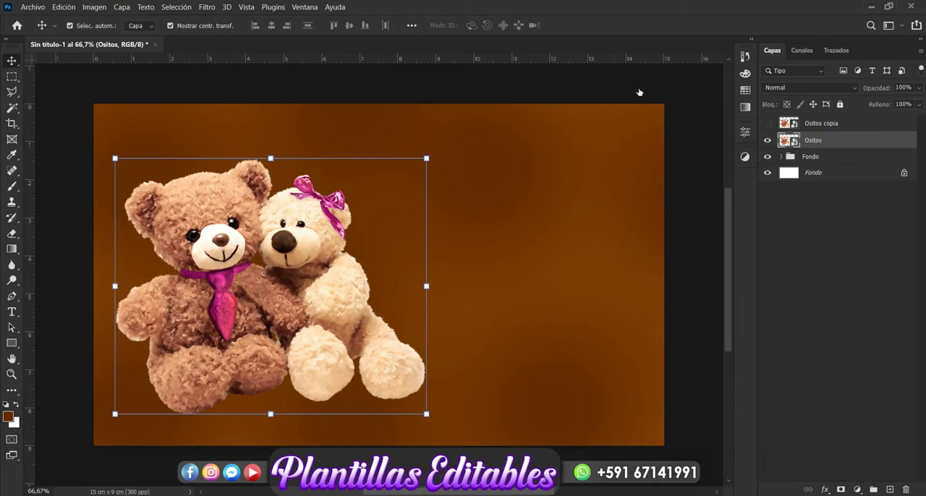
pyautogui.click(209, 8)
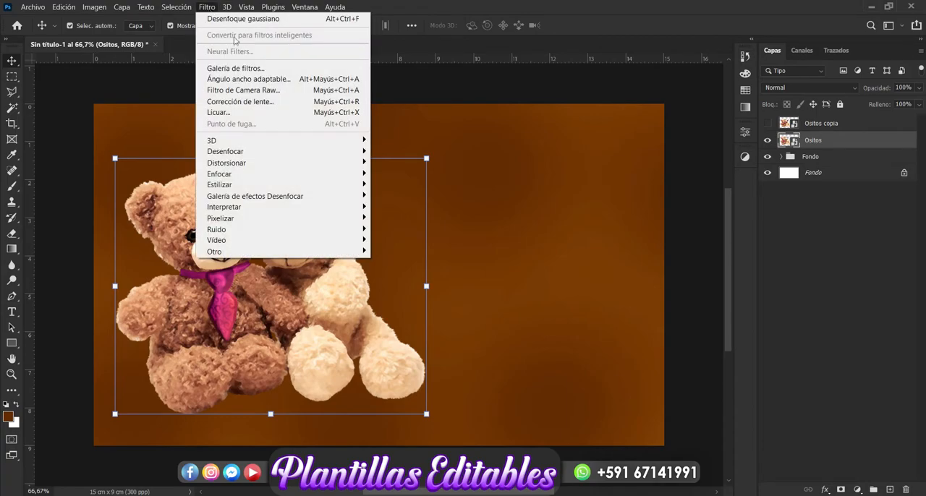
pyautogui.moveTo(311, 153)
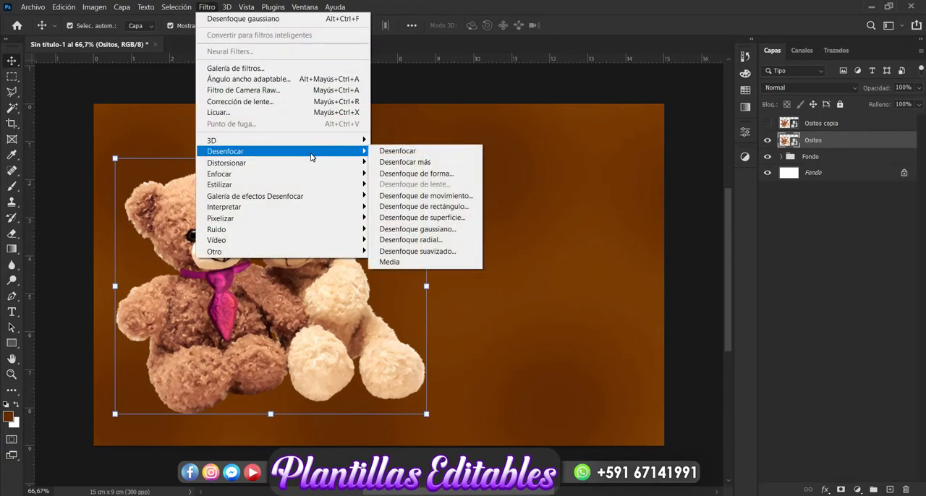
pyautogui.click(448, 230)
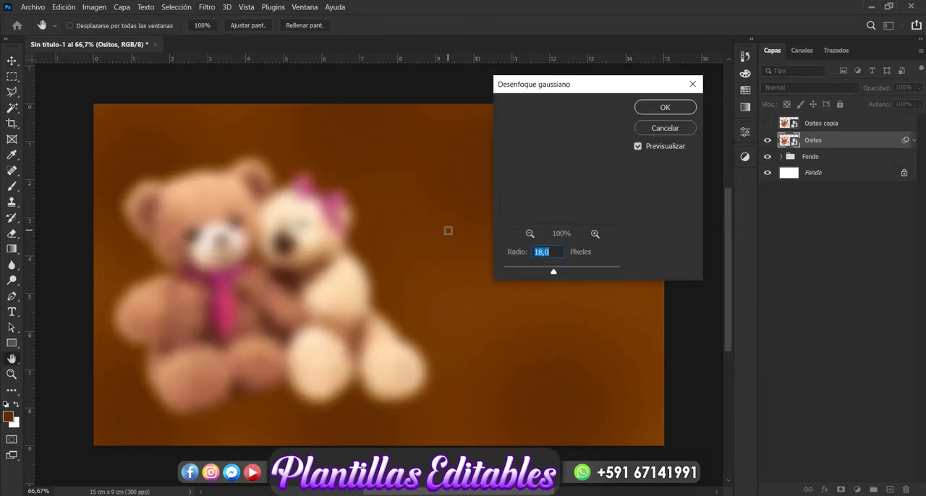
pyautogui.moveTo(554, 272); pyautogui.dragTo(560, 276)
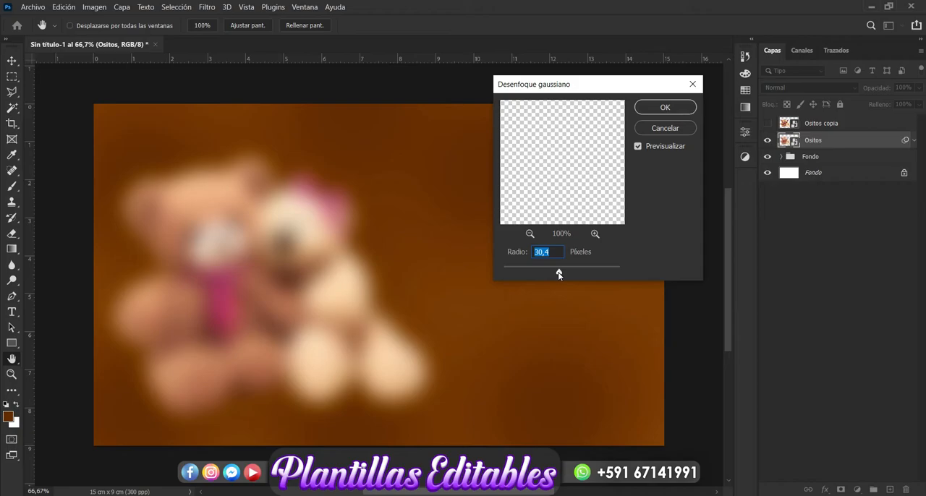
pyautogui.click(663, 107)
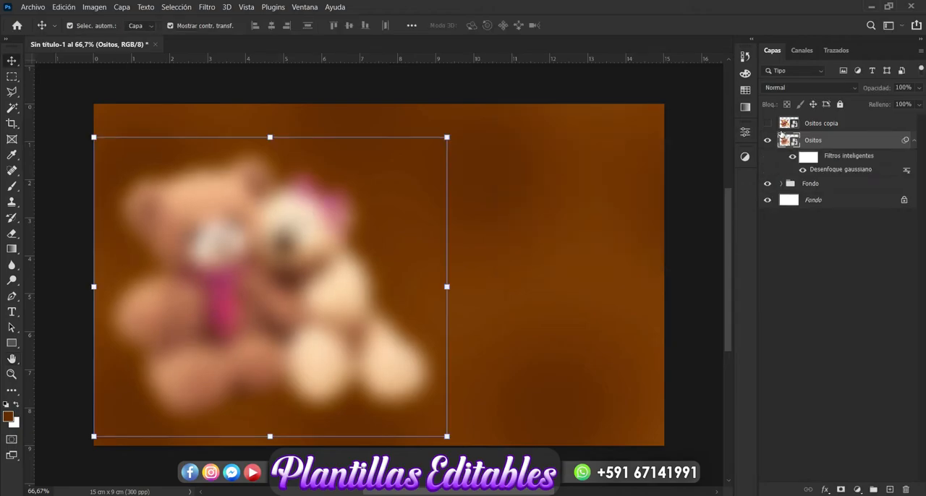
# Show the Ositos copia layer again and lower its opacity to 88%.
pyautogui.click(768, 123)
pyautogui.click(825, 124)
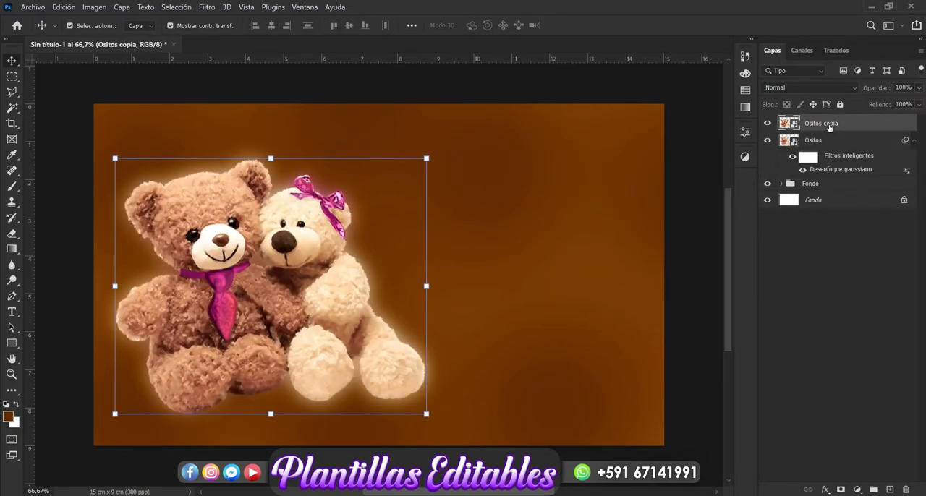
pyautogui.click(919, 88)
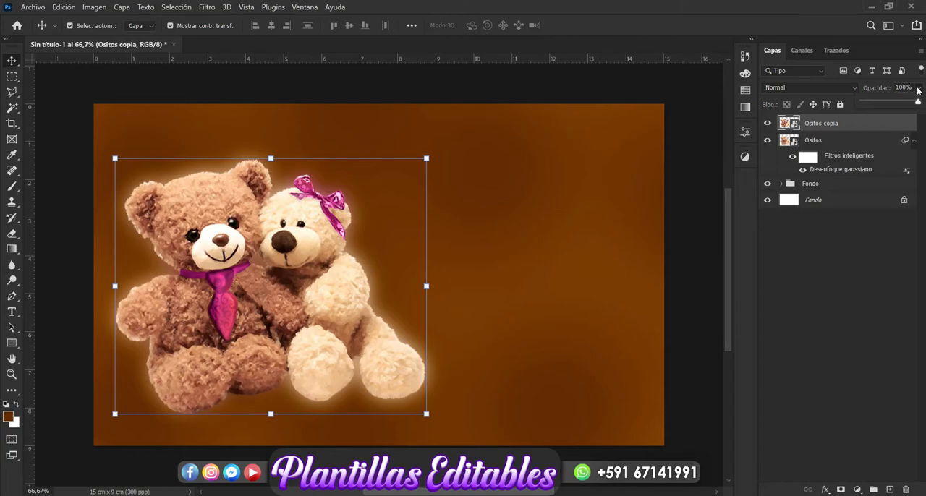
pyautogui.moveTo(916, 104); pyautogui.dragTo(912, 103)
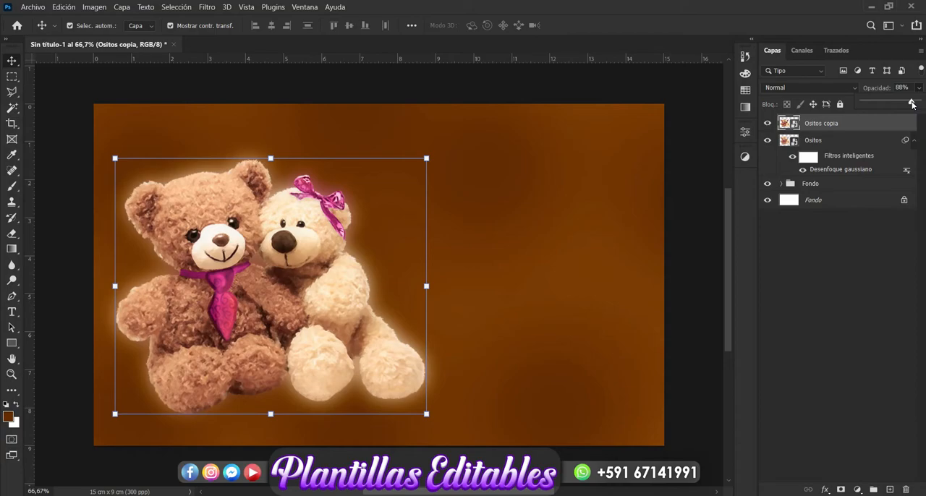
pyautogui.click(883, 232)
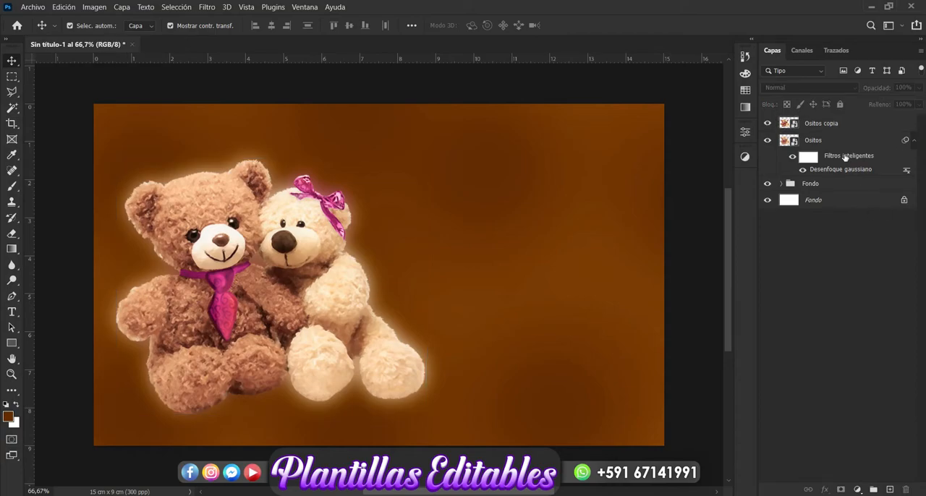
# Enlarge both teddy bear layers together slightly and shift them closer to the canvas's left edge.
pyautogui.click(832, 131)
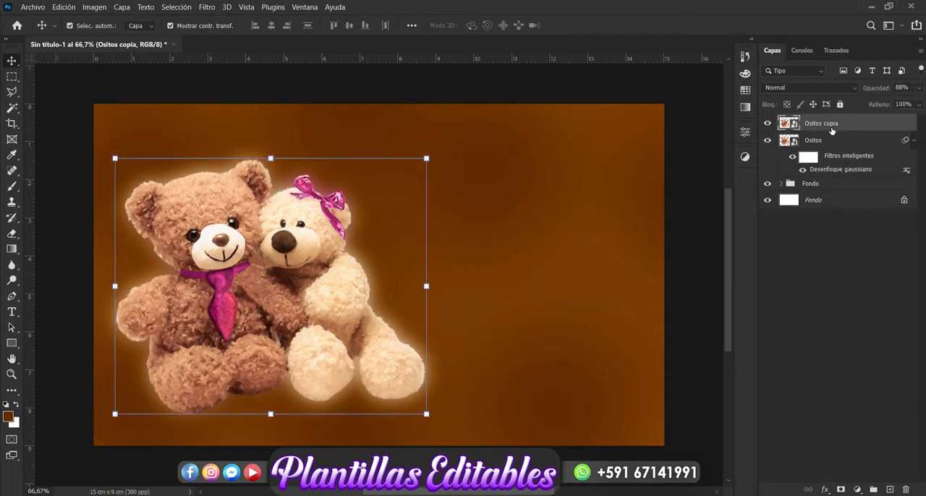
pyautogui.click(824, 141)
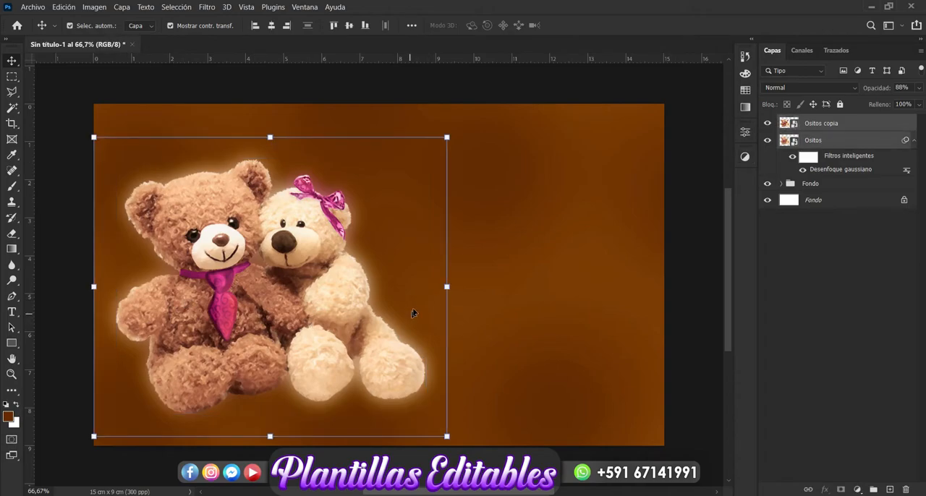
pyautogui.click(446, 287)
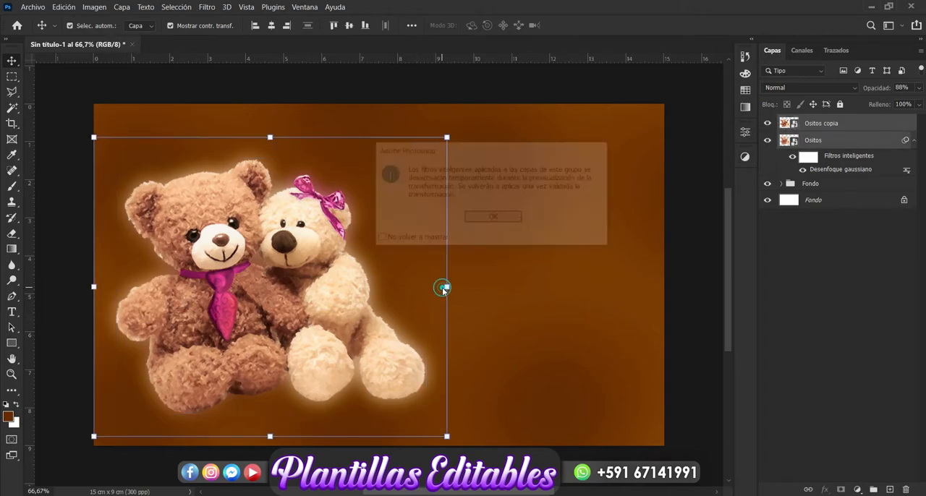
pyautogui.click(507, 218)
pyautogui.moveTo(448, 286); pyautogui.dragTo(461, 286)
pyautogui.moveTo(363, 350); pyautogui.dragTo(346, 345)
pyautogui.press('Return')
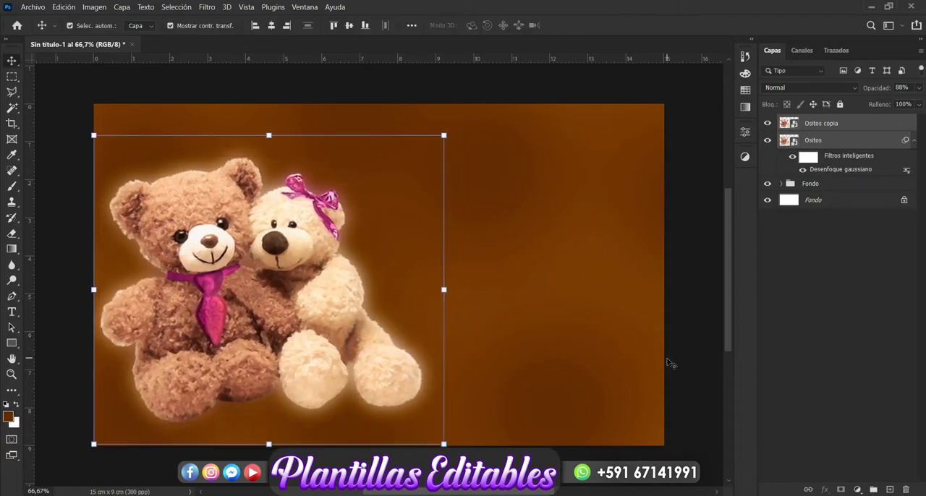
pyautogui.click(839, 395)
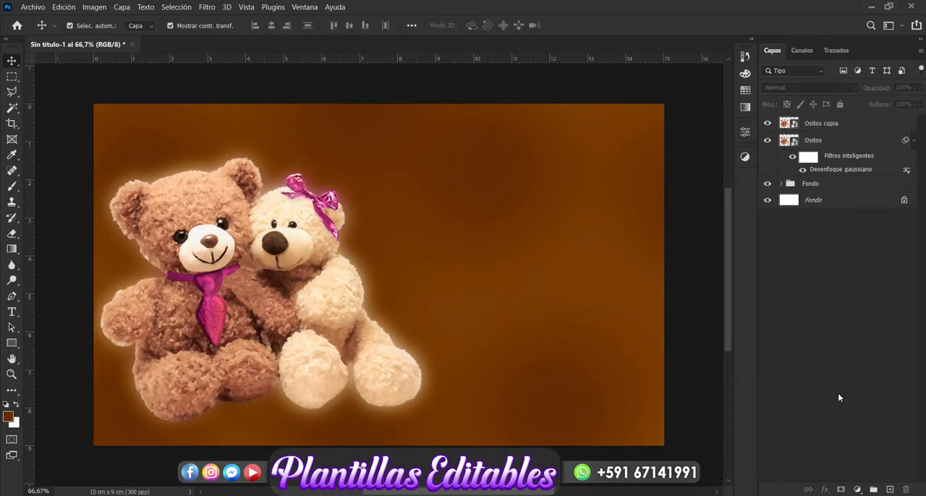
# Group the Ositos and Ositos copia layers and name the group Ositos.
pyautogui.click(816, 126)
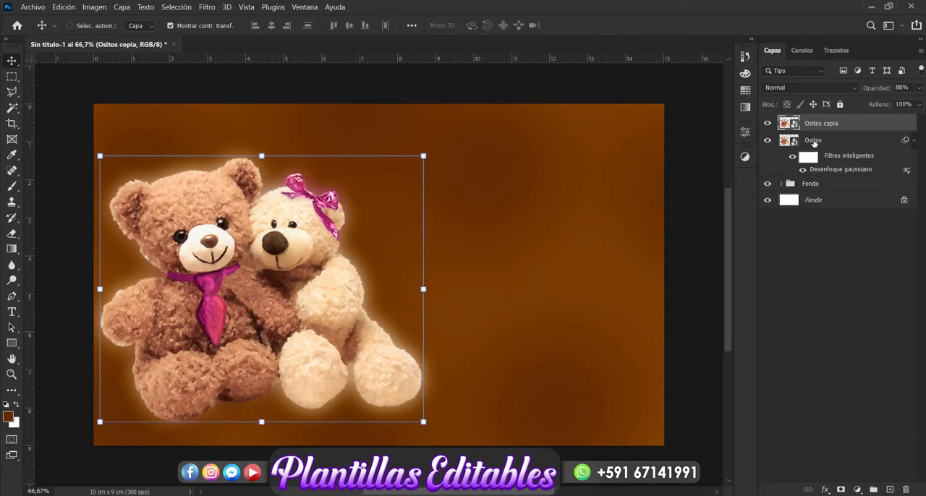
pyautogui.keyDown('shift'); pyautogui.click(813, 140); pyautogui.keyUp('shift')
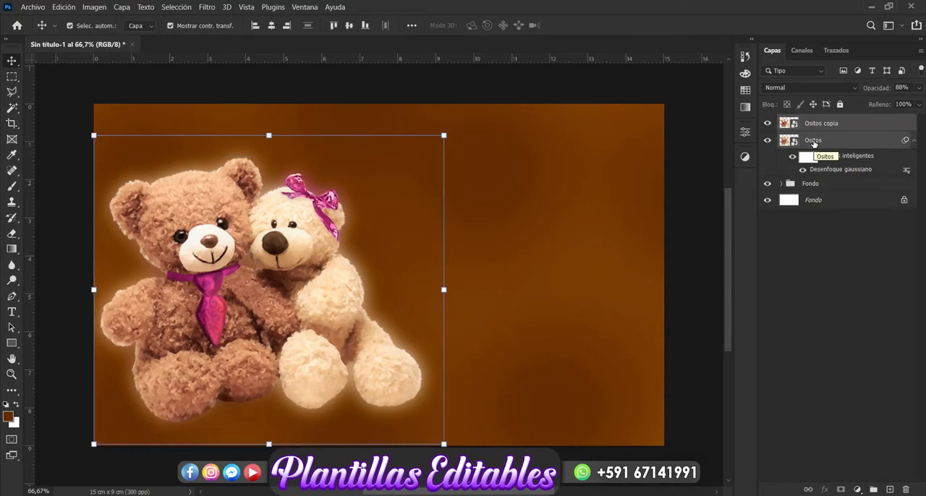
pyautogui.hotkey('ctrl', 'g')
pyautogui.doubleClick(812, 122)
pyautogui.press('BackSpace')
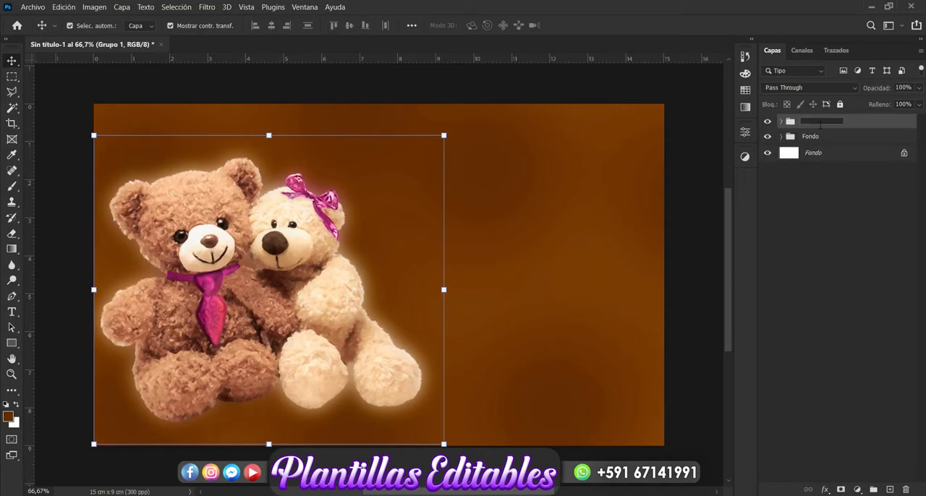
pyautogui.press('Return')
pyautogui.click(821, 215)
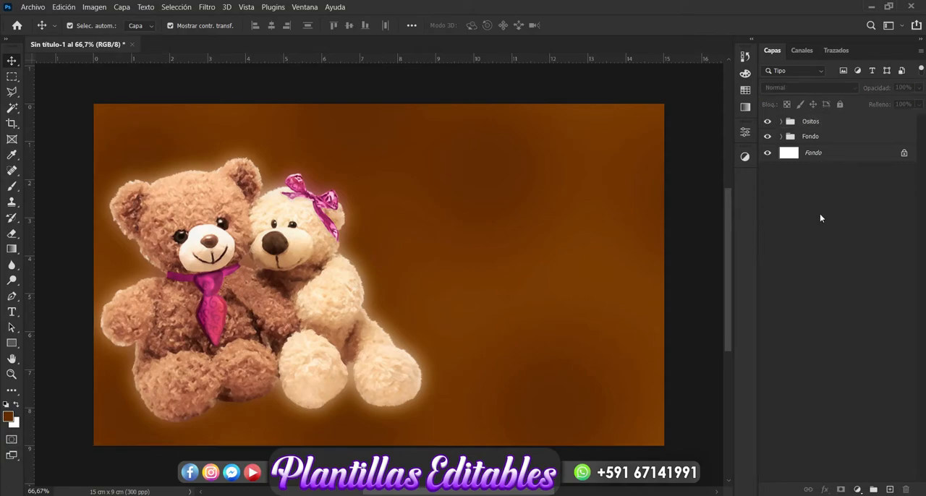
# Above the Ositos group, start a Pen tool shape with five narrow spikes fanning upward from the brown bear's neck to the canvas's upper edge.
pyautogui.click(823, 125)
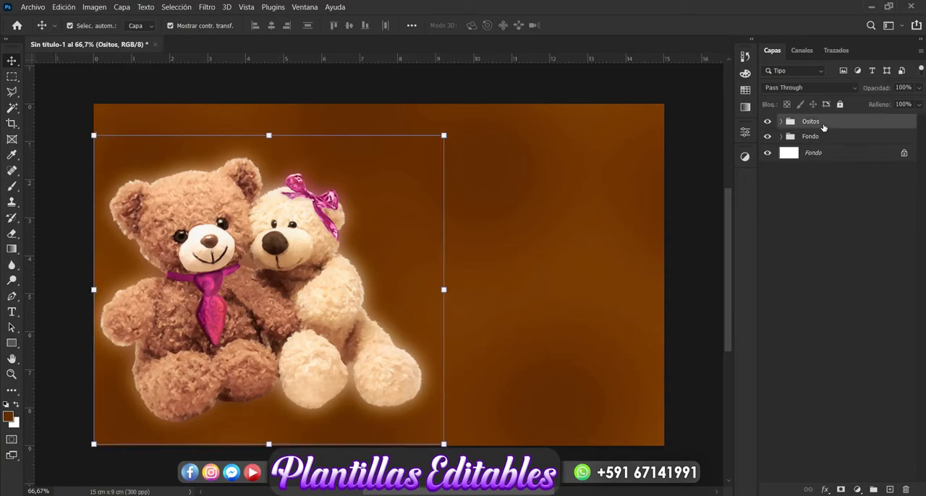
pyautogui.click(12, 296)
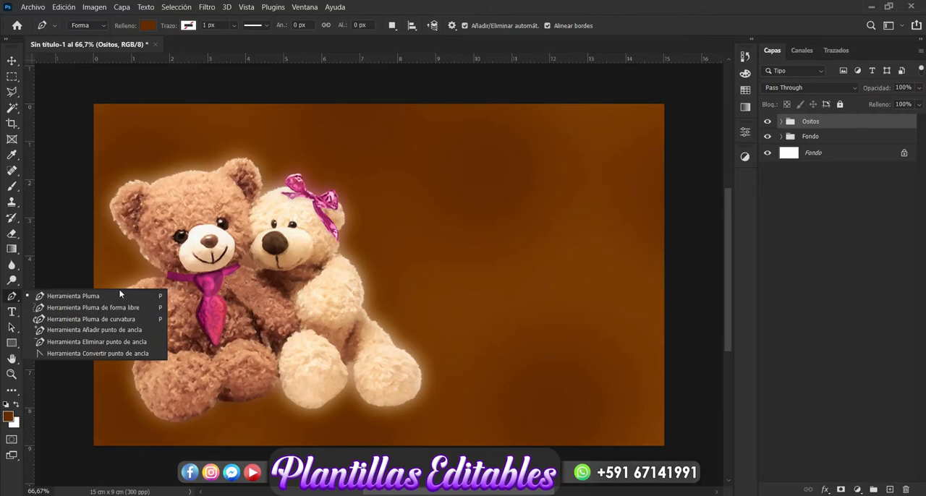
pyautogui.click(106, 297)
pyautogui.click(173, 275)
pyautogui.click(113, 115)
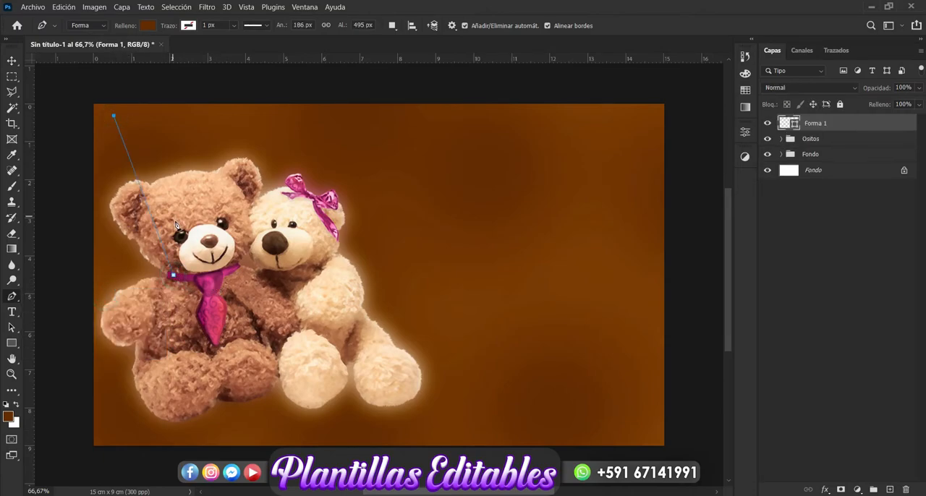
pyautogui.click(166, 116)
pyautogui.click(188, 263)
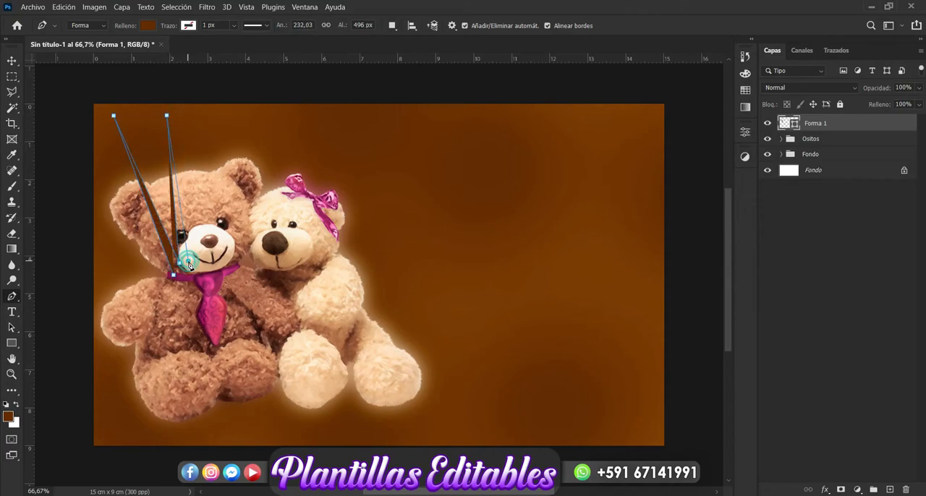
pyautogui.click(204, 114)
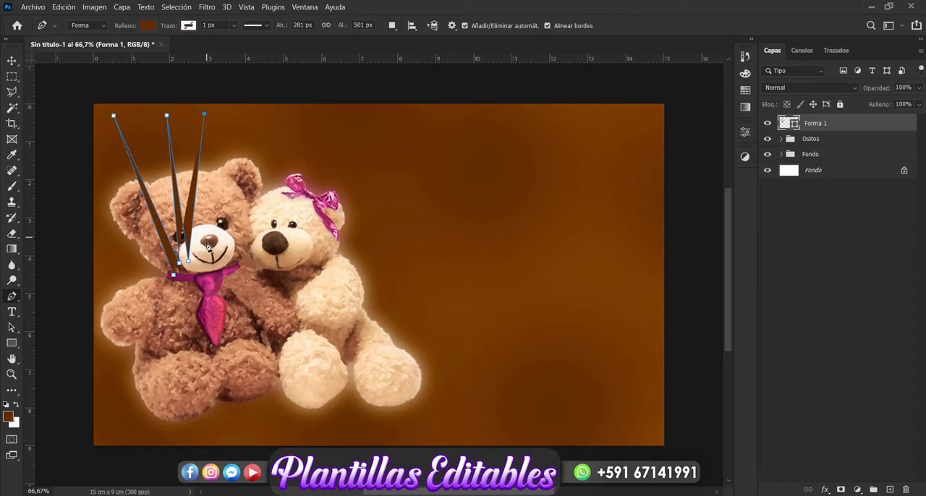
pyautogui.click(202, 259)
pyautogui.click(262, 112)
pyautogui.click(215, 258)
pyautogui.click(335, 116)
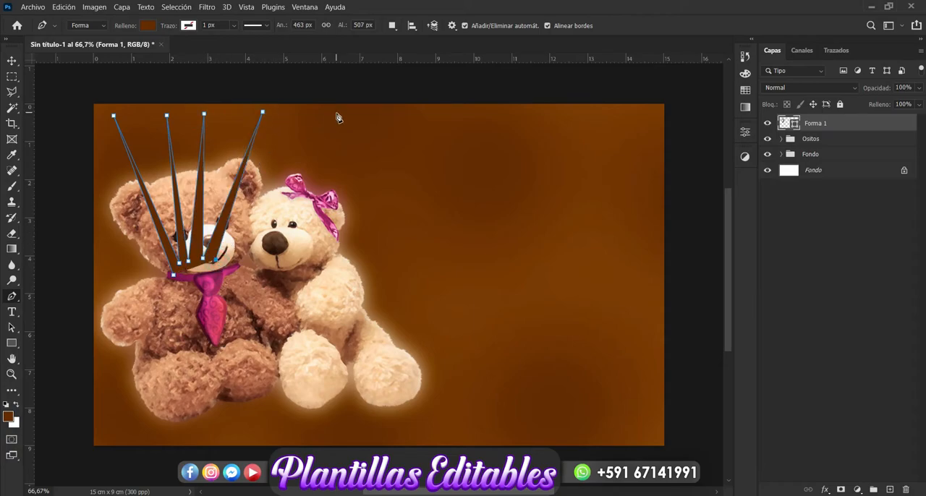
pyautogui.click(241, 265)
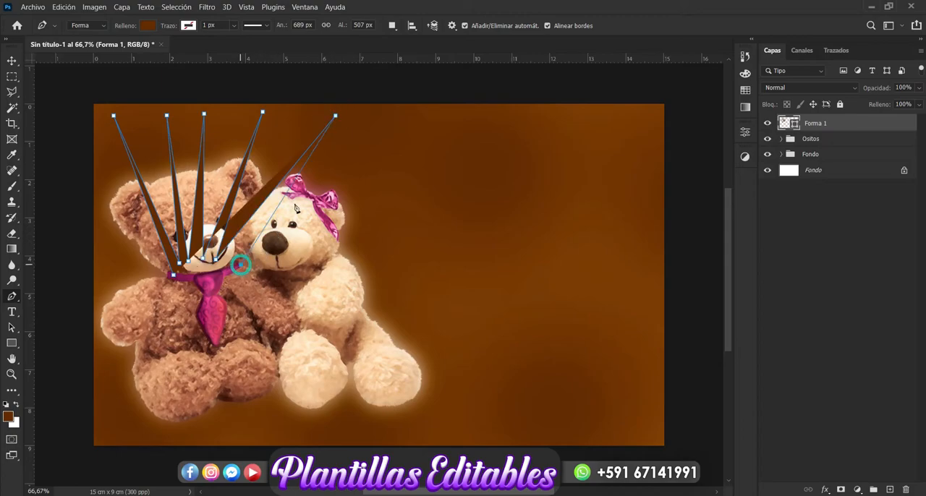
# Continue the shape with six more spikes radiating from the light bear's head and shoulder toward the canvas's upper-right corner.
pyautogui.click(355, 144)
pyautogui.click(262, 270)
pyautogui.click(427, 120)
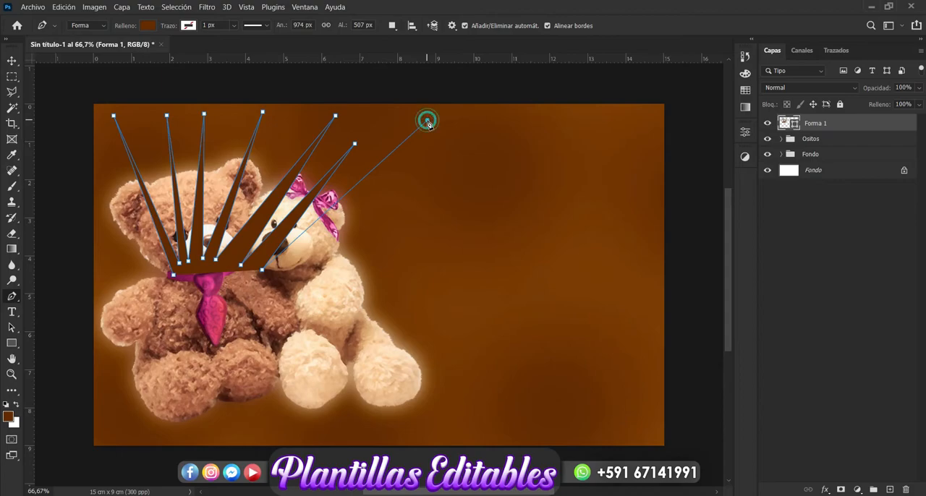
pyautogui.click(283, 280)
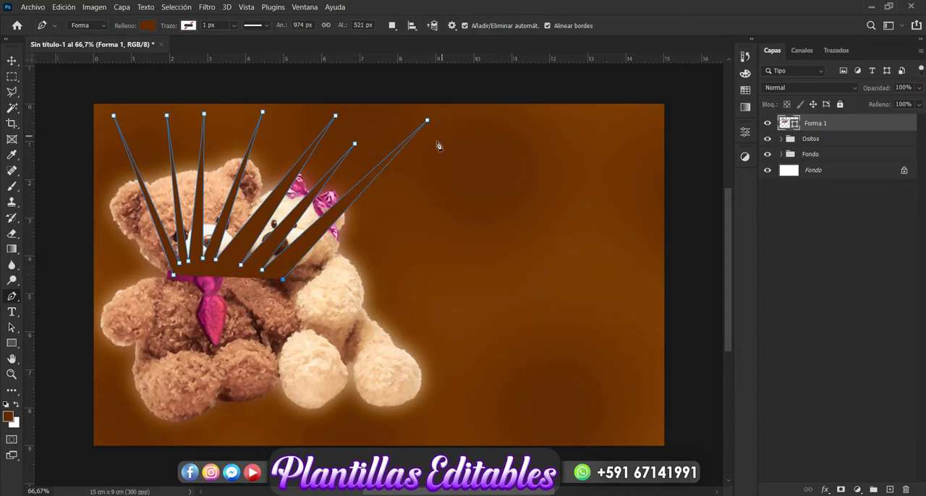
pyautogui.click(436, 144)
pyautogui.click(303, 280)
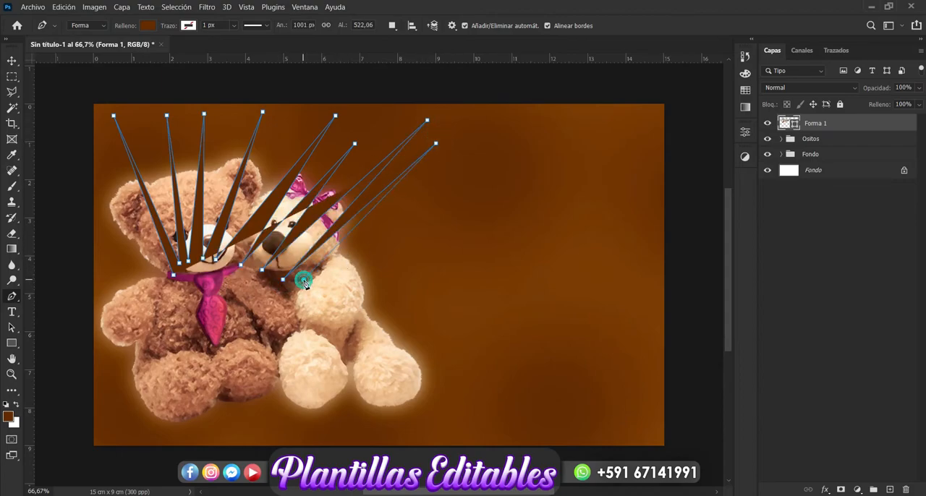
pyautogui.click(517, 118)
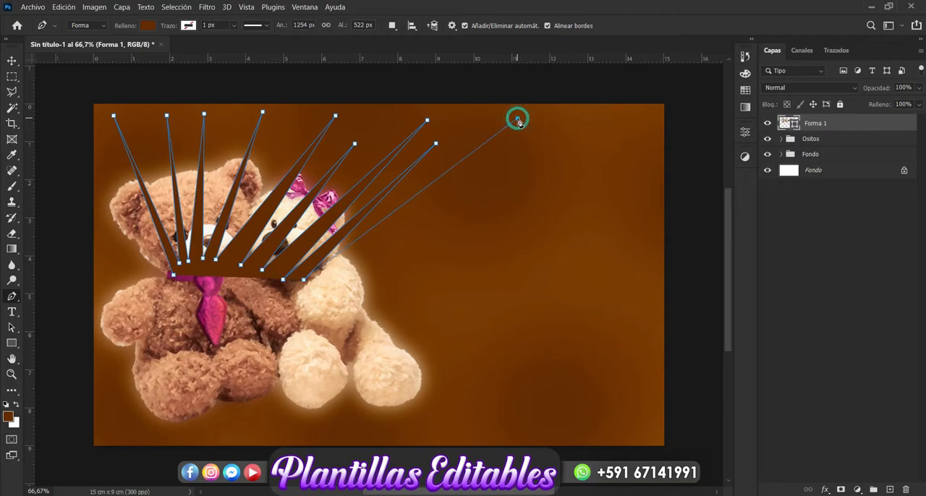
pyautogui.click(527, 142)
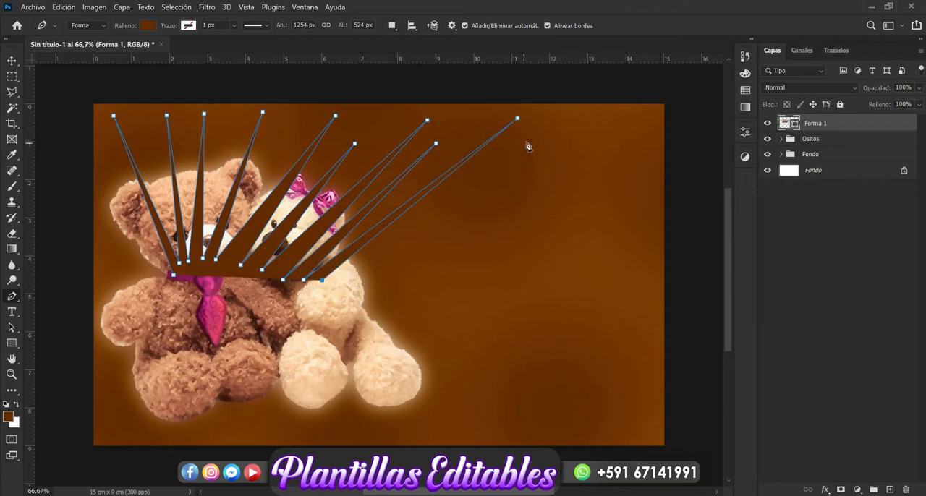
pyautogui.click(322, 280)
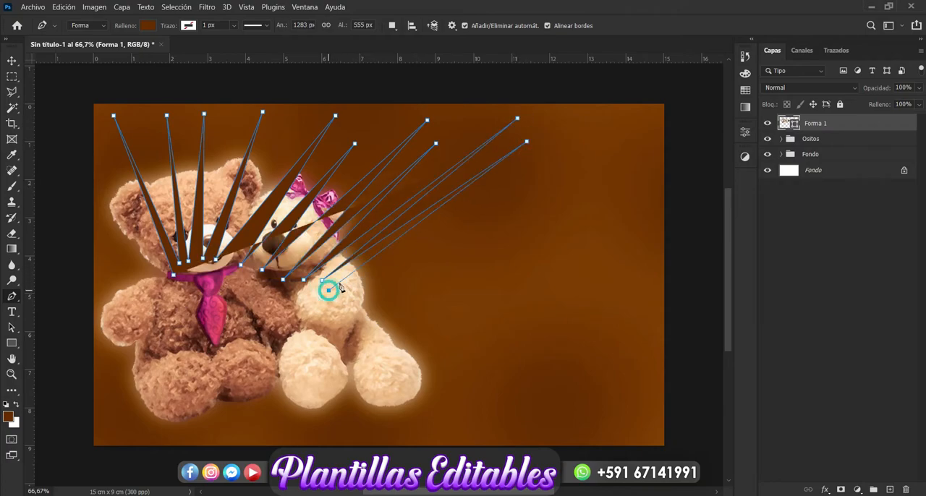
pyautogui.click(330, 289)
pyautogui.click(623, 124)
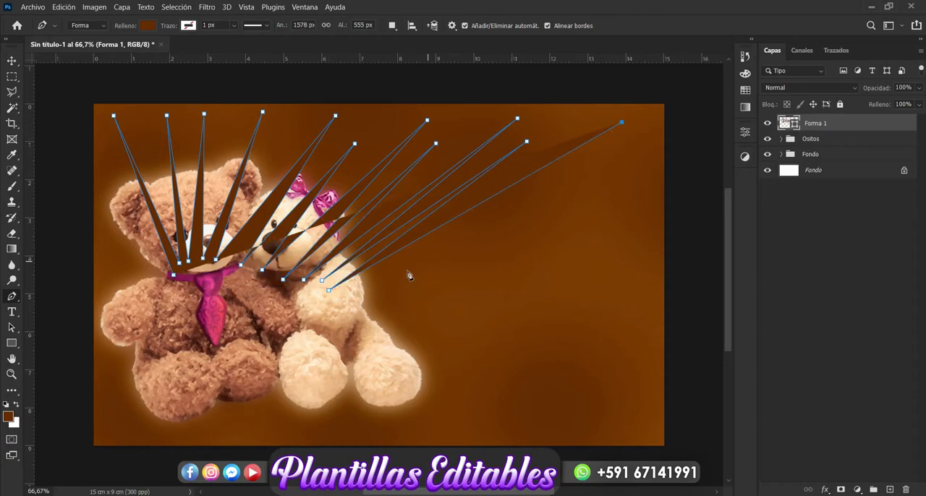
pyautogui.click(337, 299)
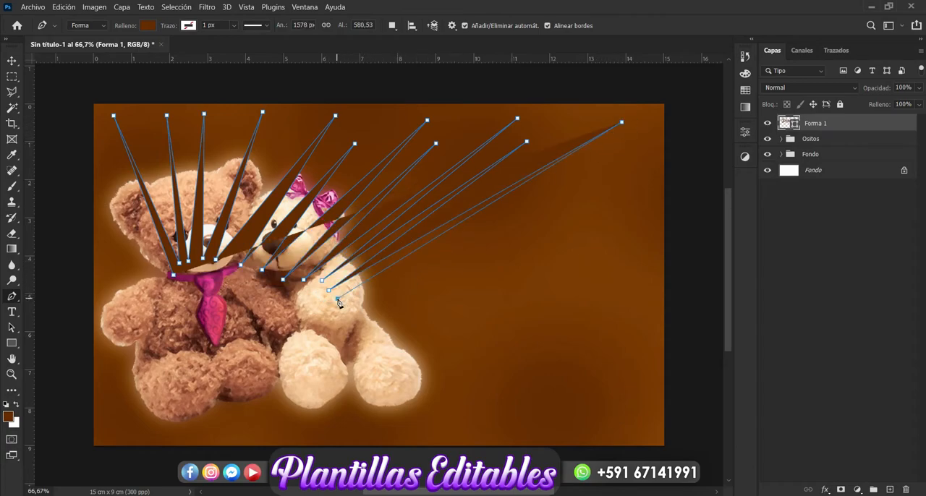
# Add six spikes reaching toward the canvas's right edge down to the light bear's feet, and close the outline across the bears' bodies.
pyautogui.click(592, 168)
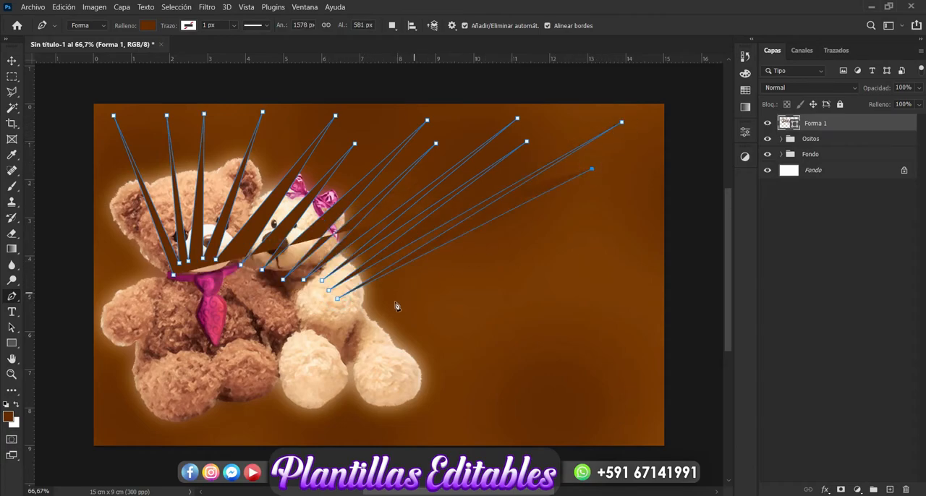
pyautogui.click(347, 311)
pyautogui.click(652, 194)
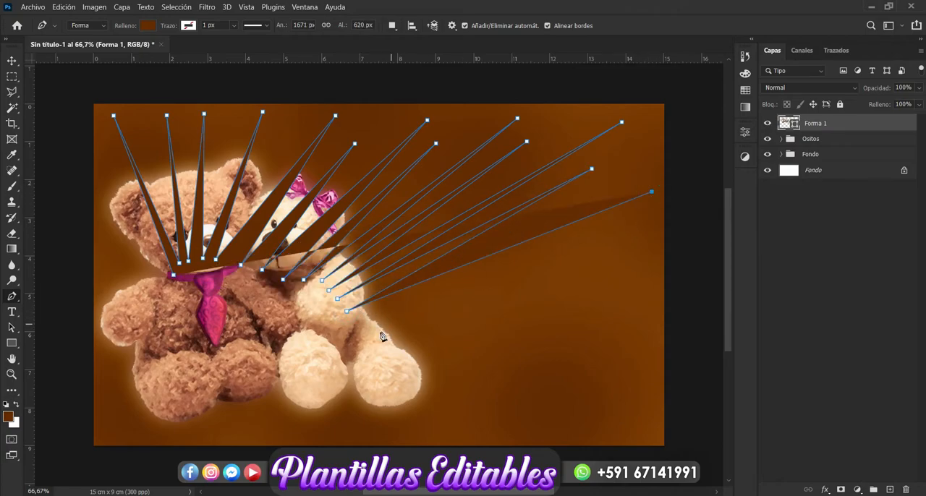
pyautogui.click(356, 329)
pyautogui.click(602, 240)
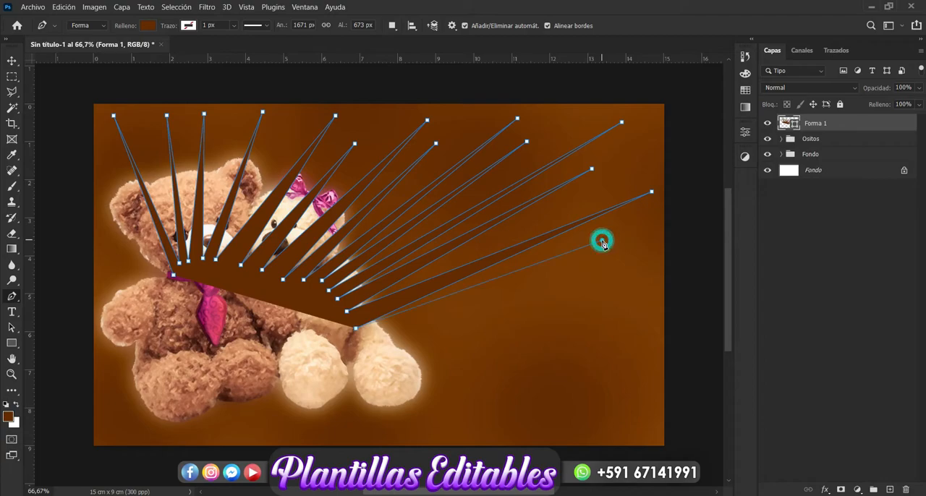
pyautogui.click(385, 341)
pyautogui.click(652, 264)
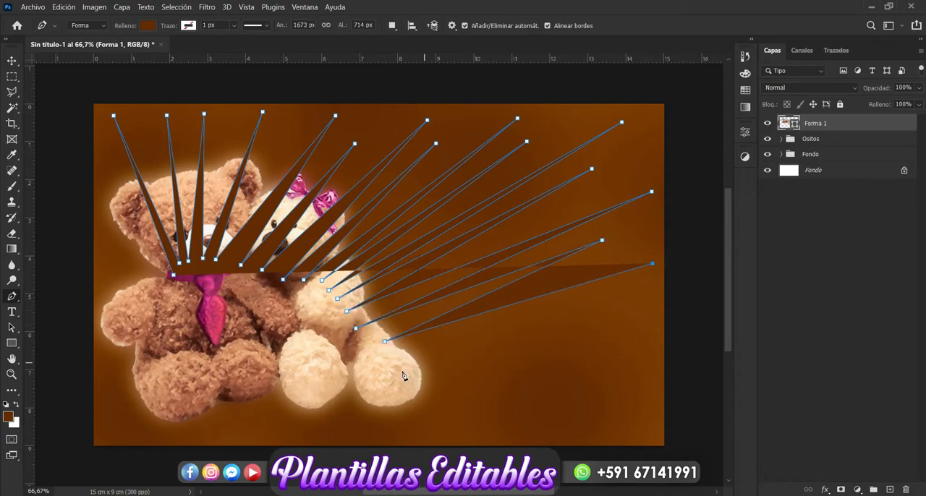
pyautogui.click(393, 354)
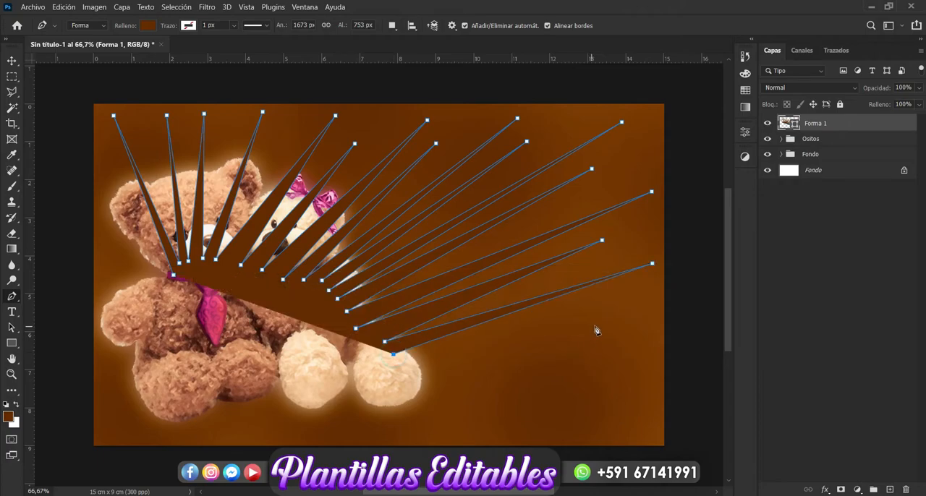
pyautogui.click(615, 318)
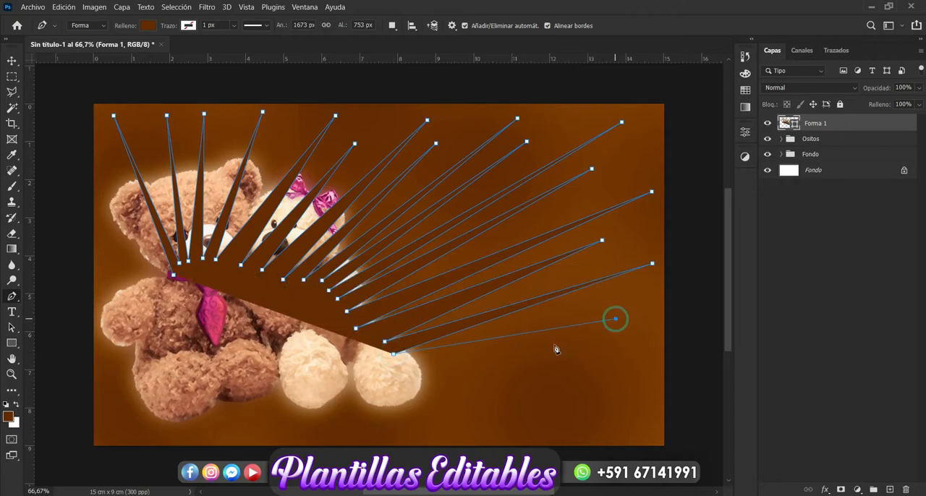
pyautogui.click(413, 370)
pyautogui.click(636, 379)
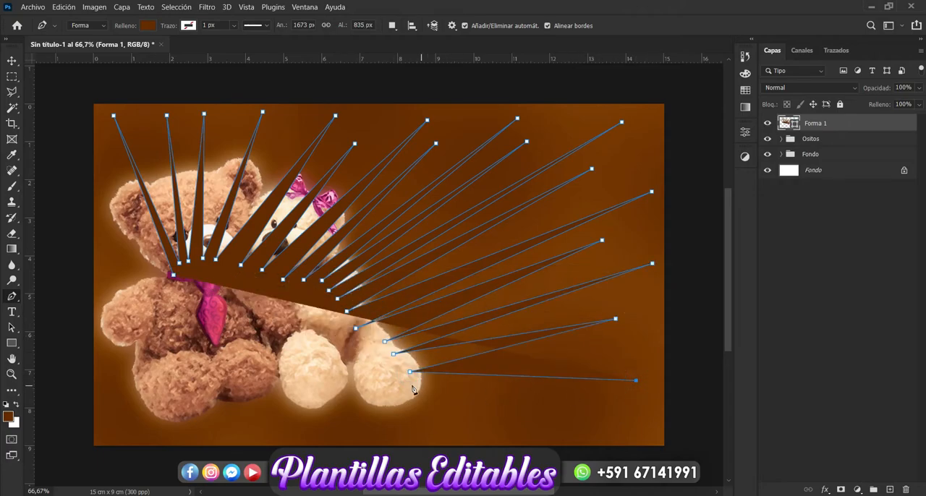
pyautogui.click(388, 390)
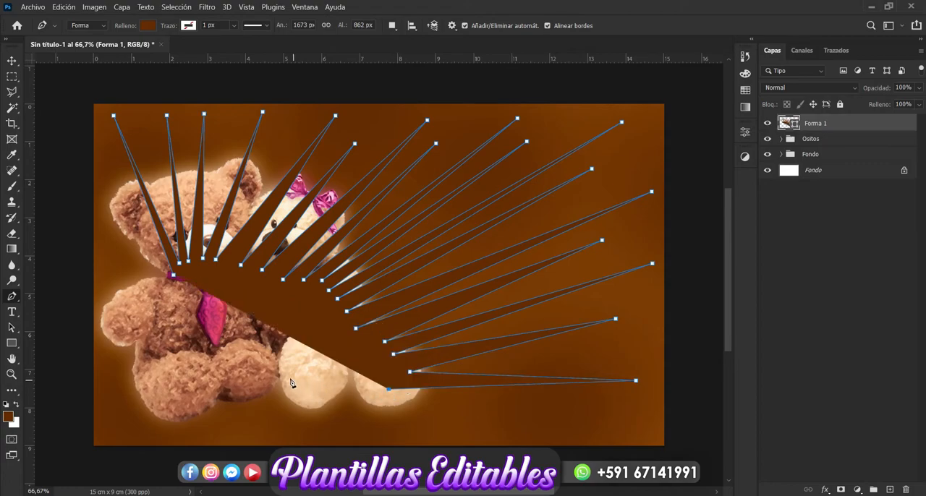
pyautogui.click(280, 373)
pyautogui.click(173, 276)
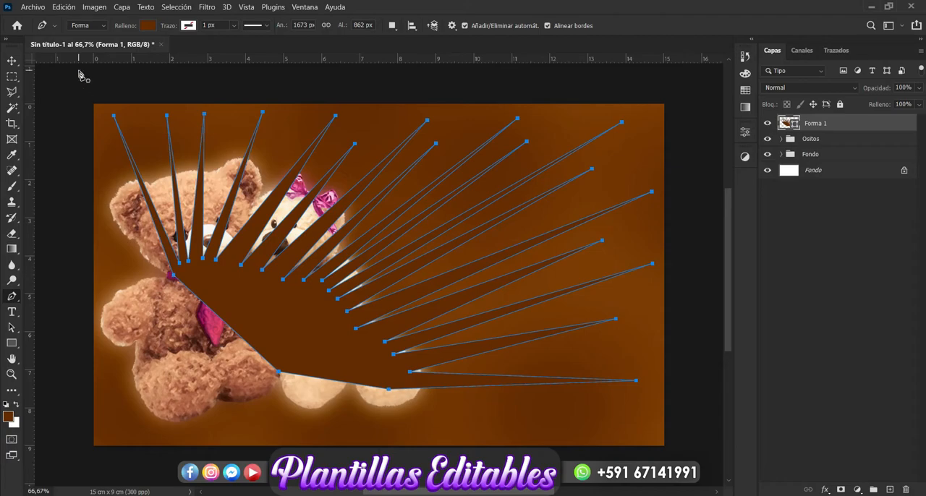
# Move the Forma 1 spike layer below the Ositos group so it lies behind the teddy bears.
pyautogui.click(11, 62)
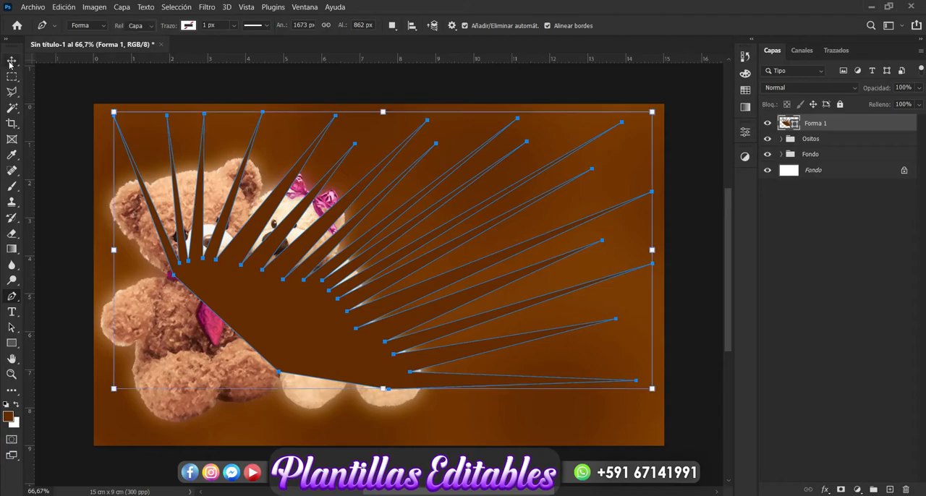
pyautogui.click(810, 320)
pyautogui.click(394, 338)
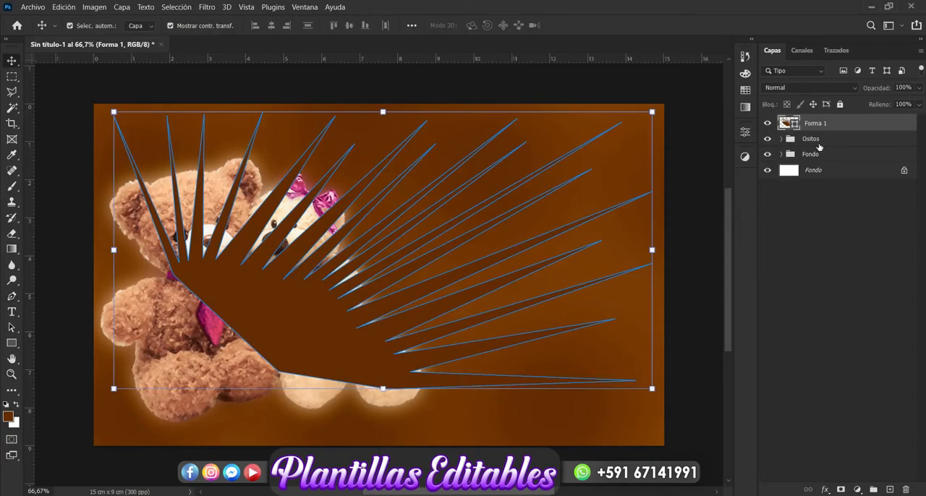
pyautogui.moveTo(823, 126); pyautogui.dragTo(827, 148)
pyautogui.click(844, 326)
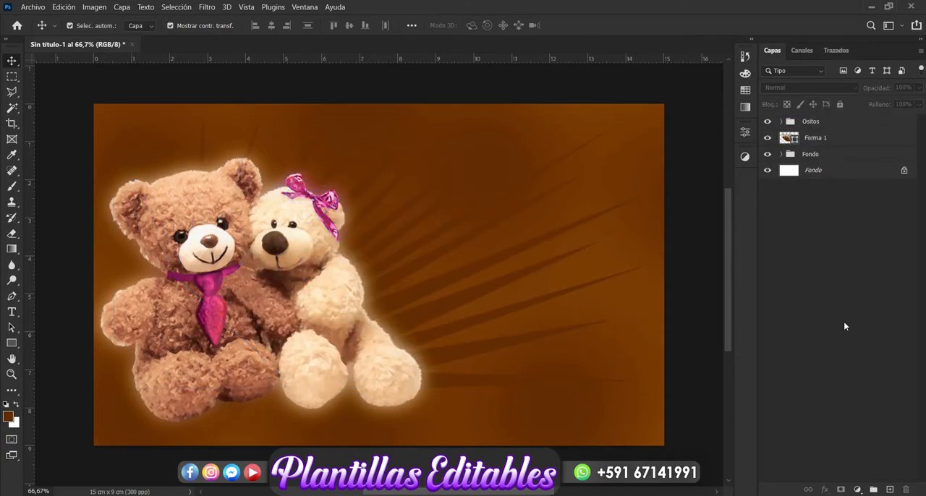
# Change the fill colour of the Forma 1 spike shape to light peach #f8cb9c.
pyautogui.click(426, 318)
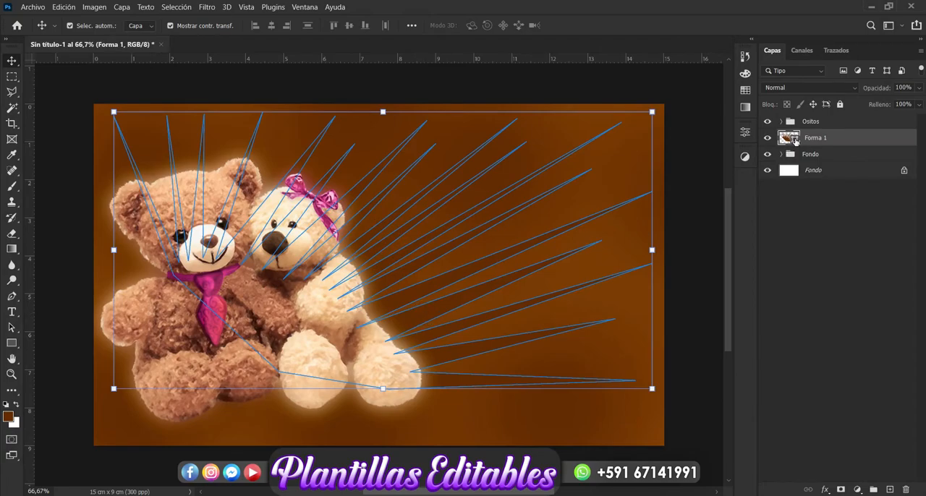
pyautogui.doubleClick(796, 139)
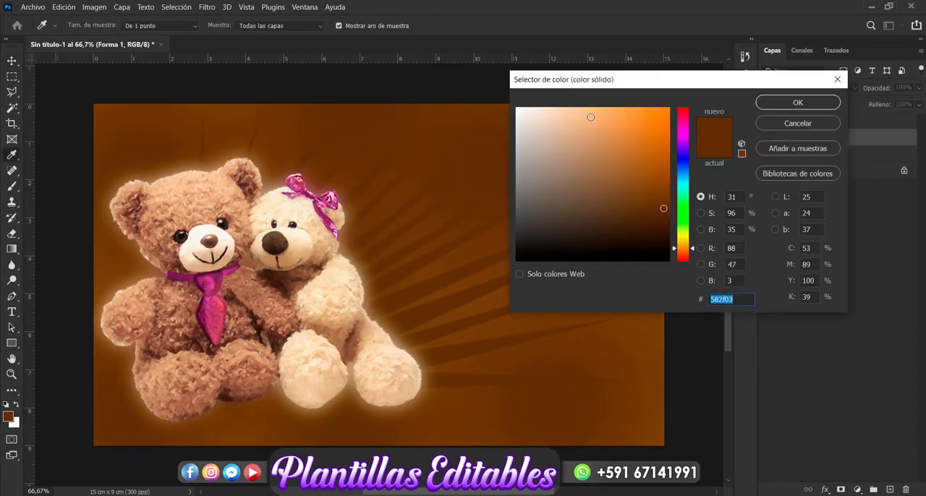
pyautogui.click(591, 118)
pyautogui.click(570, 111)
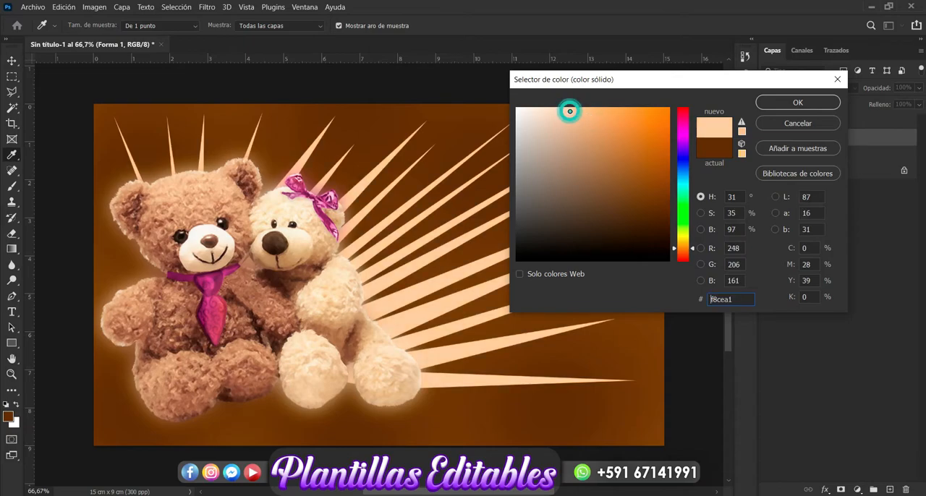
pyautogui.click(802, 103)
# Convert the Forma 1 layer to a smart object and apply a Gaussian Blur with a 16.6 px radius.
pyautogui.click(211, 9)
pyautogui.moveTo(347, 151)
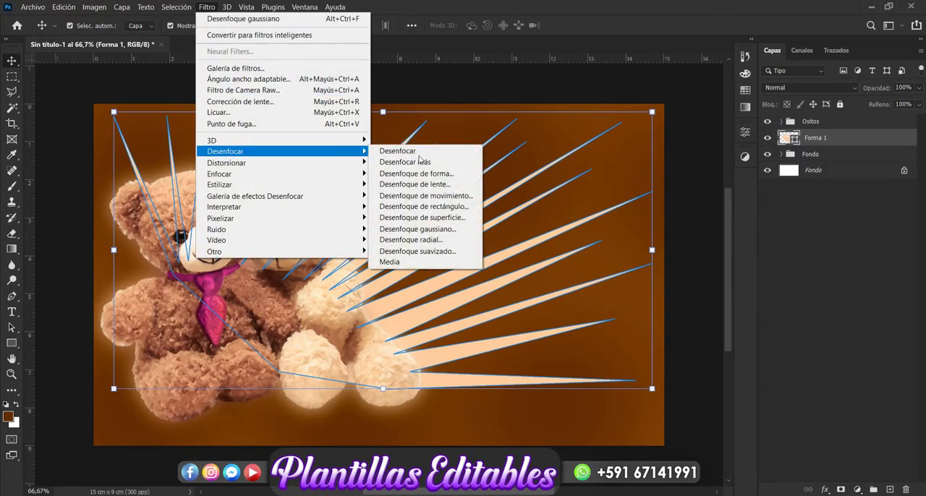
pyautogui.click(457, 229)
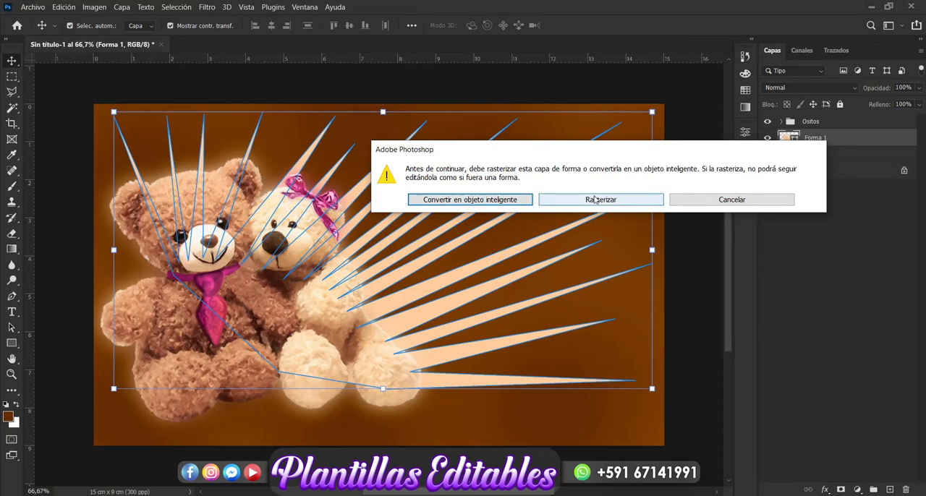
pyautogui.click(497, 201)
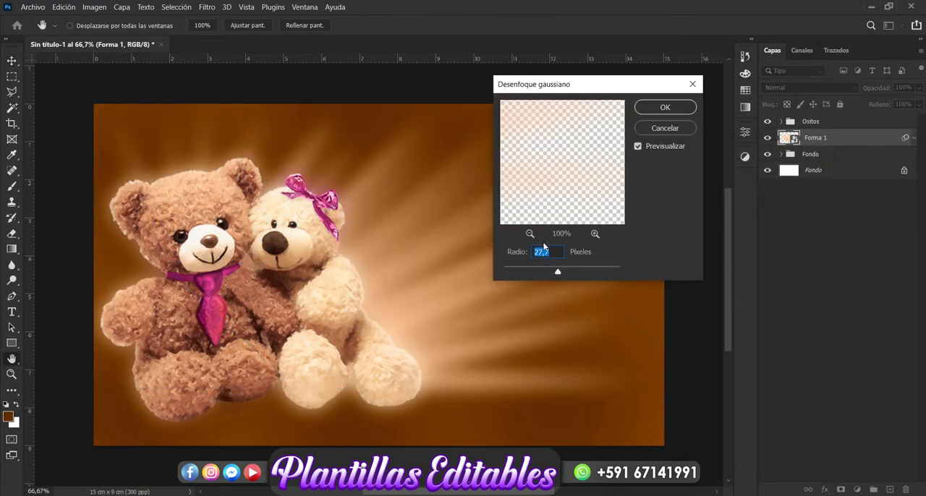
pyautogui.moveTo(553, 270); pyautogui.dragTo(554, 272)
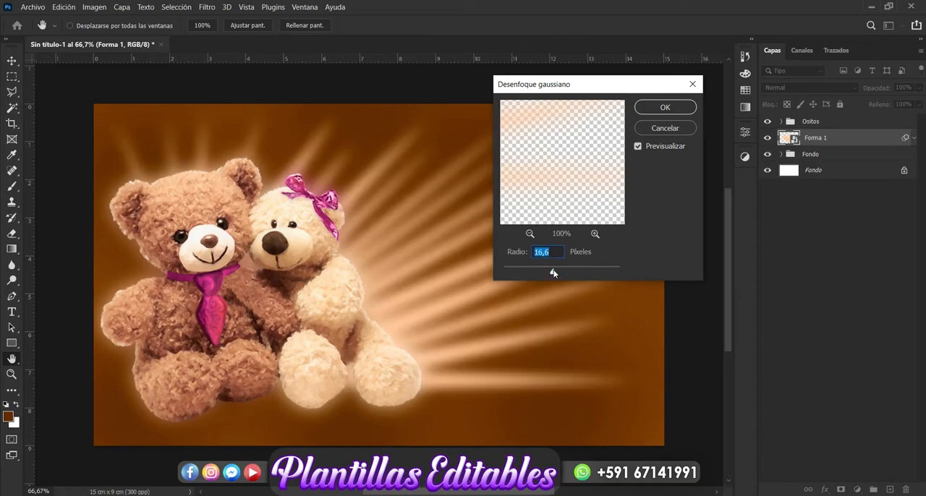
pyautogui.click(658, 113)
pyautogui.press('v')
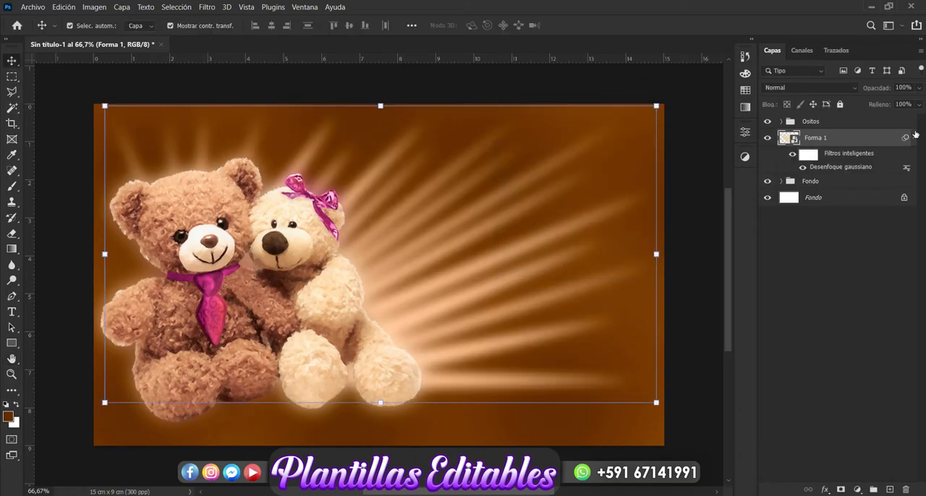
# Lower the Forma 1 layer's opacity to 73% and apply a second Gaussian Blur with a 22.2 px radius.
pyautogui.click(920, 87)
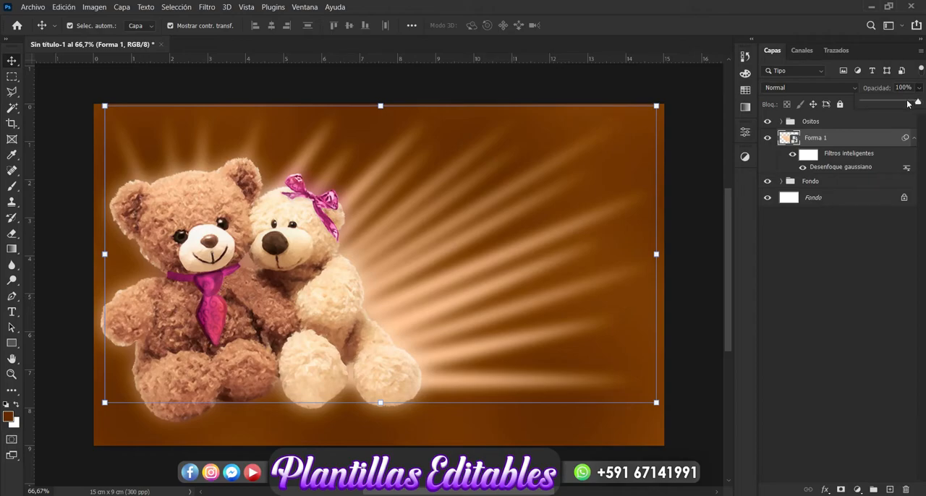
pyautogui.moveTo(909, 104); pyautogui.dragTo(906, 103)
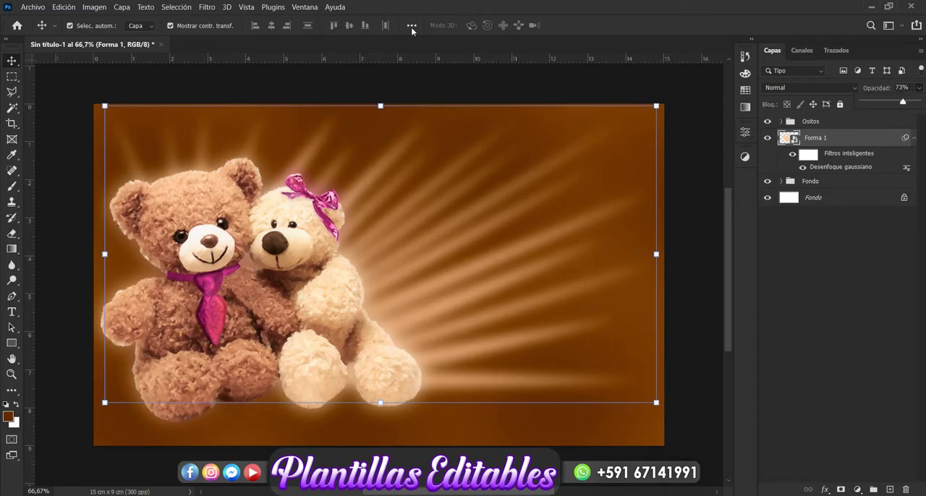
pyautogui.click(207, 7)
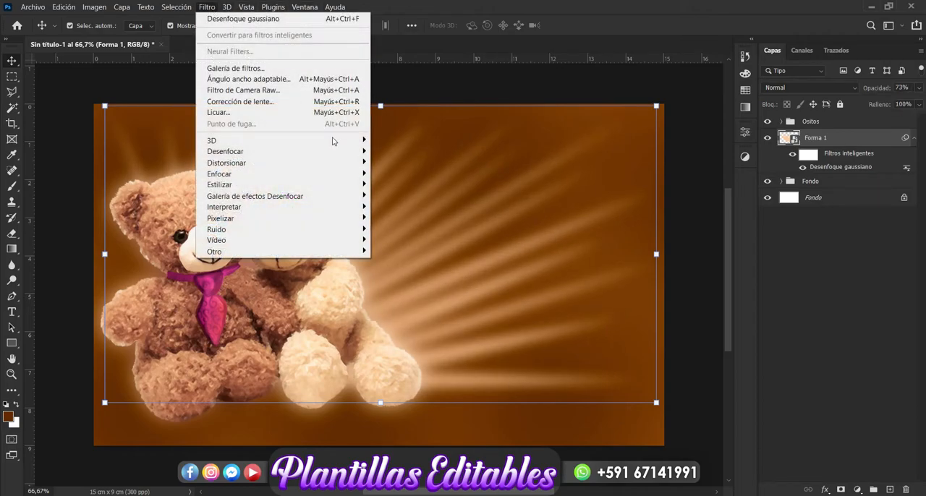
pyautogui.moveTo(302, 151)
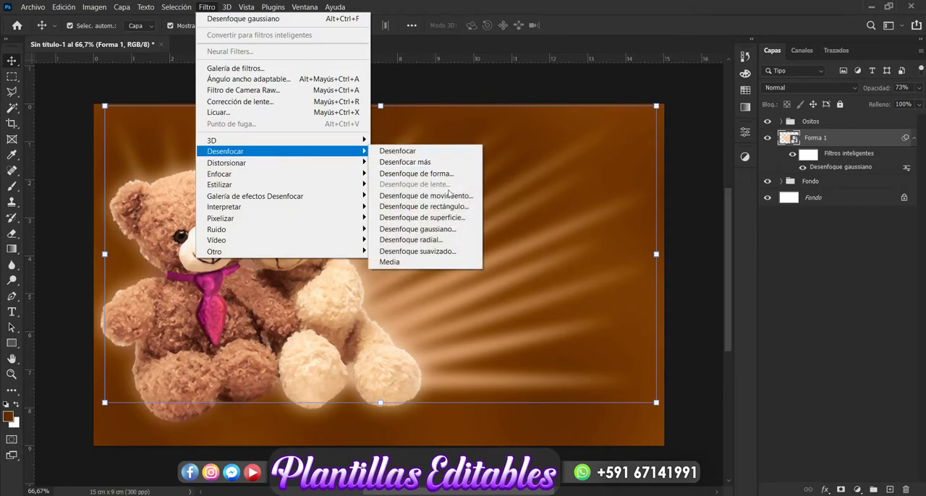
pyautogui.click(447, 231)
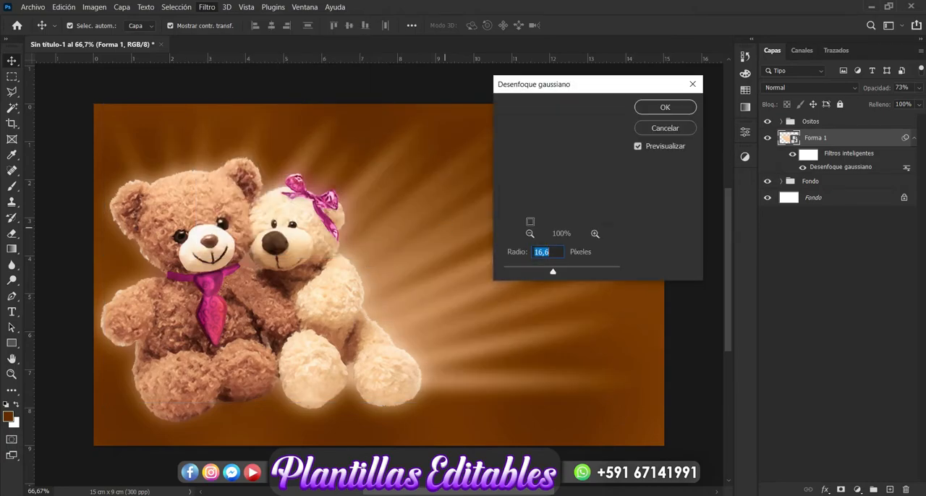
pyautogui.moveTo(553, 272); pyautogui.dragTo(556, 272)
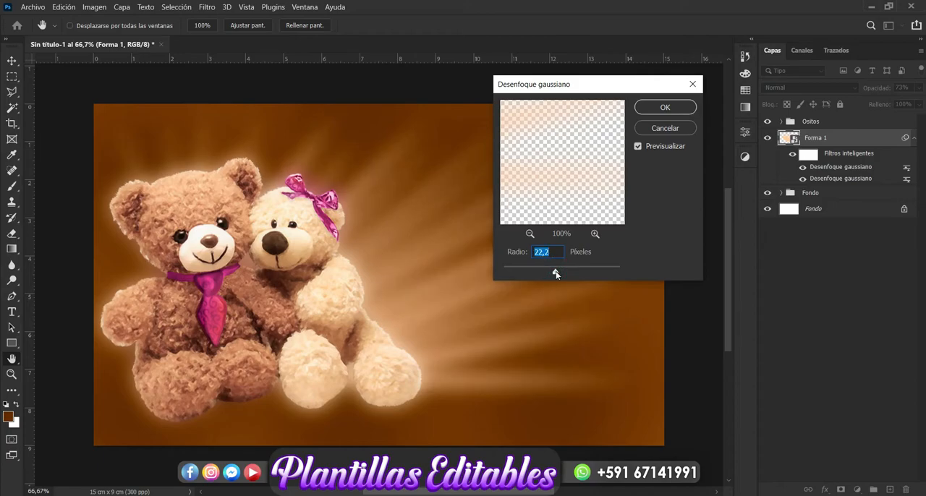
pyautogui.click(658, 108)
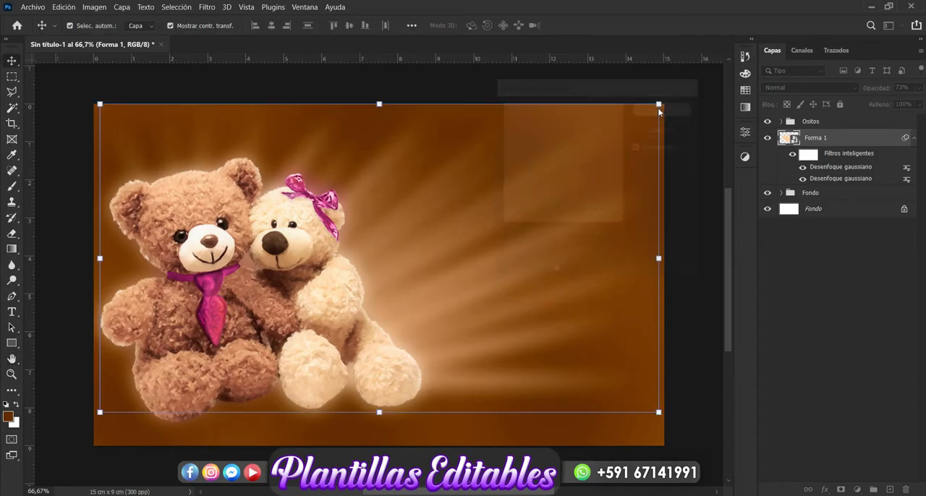
pyautogui.click(850, 242)
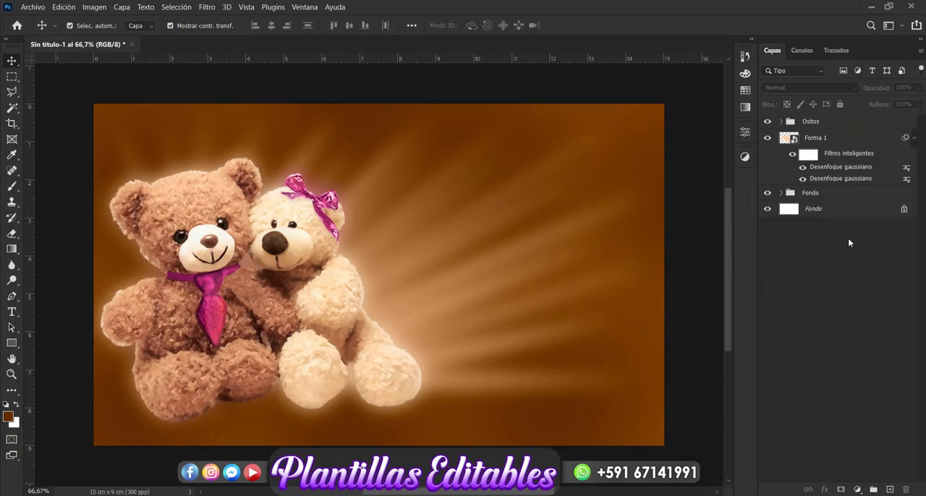
# Add a new empty layer directly above the Fondo group.
pyautogui.click(825, 183)
pyautogui.click(818, 194)
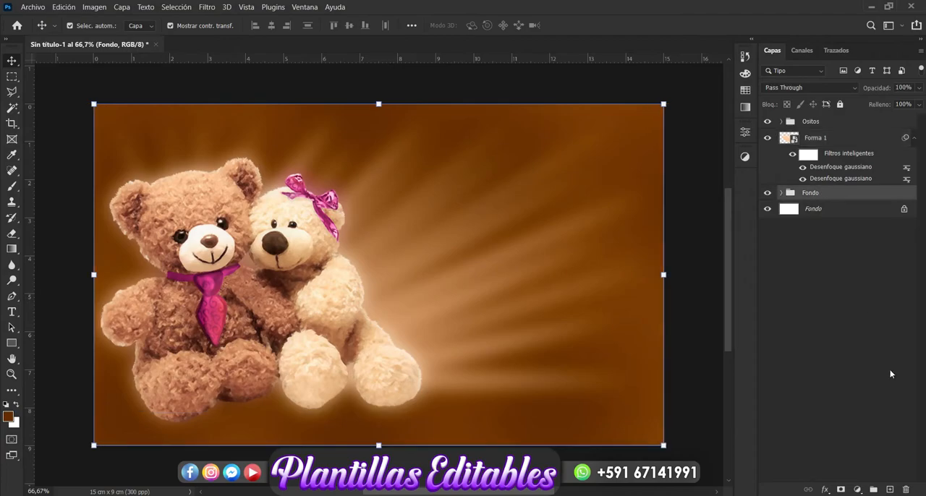
pyautogui.click(891, 490)
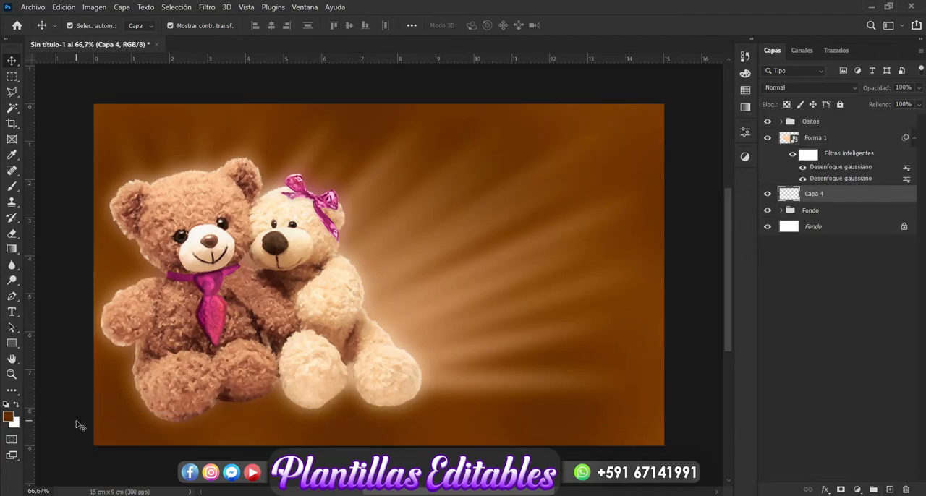
# Set up the Brush tool with dark brown #4a2702 as the foreground colour and a 600 px size.
pyautogui.click(11, 188)
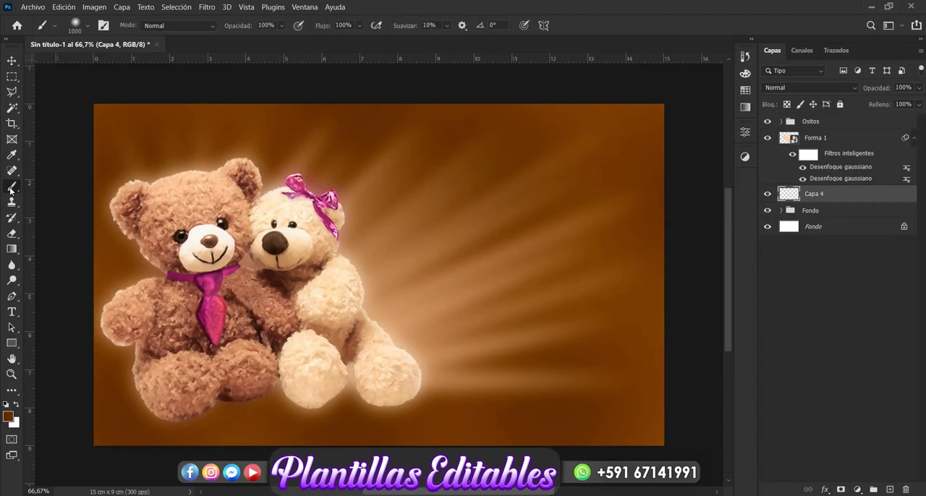
pyautogui.click(9, 418)
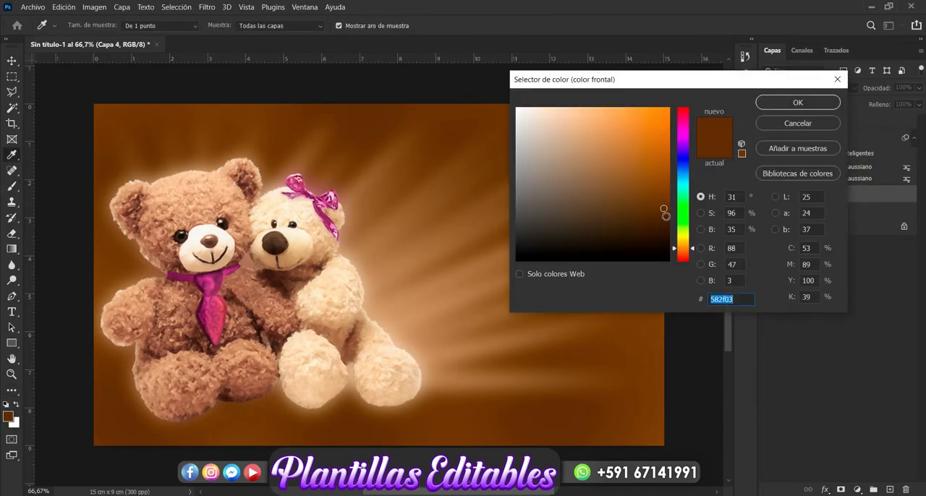
pyautogui.click(769, 102)
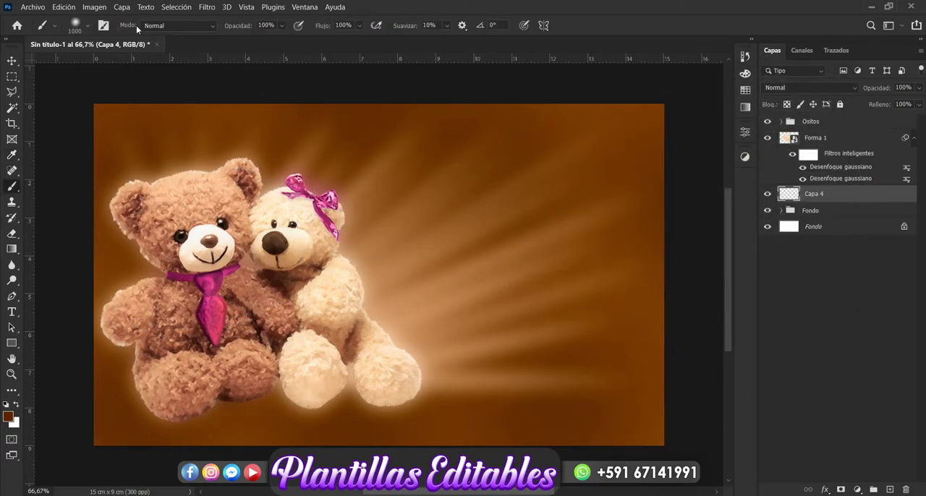
pyautogui.click(90, 26)
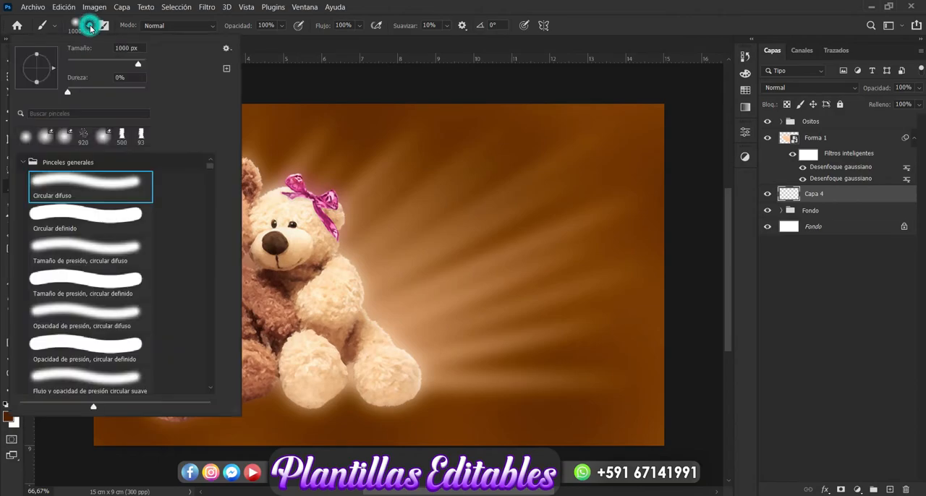
pyautogui.click(124, 47)
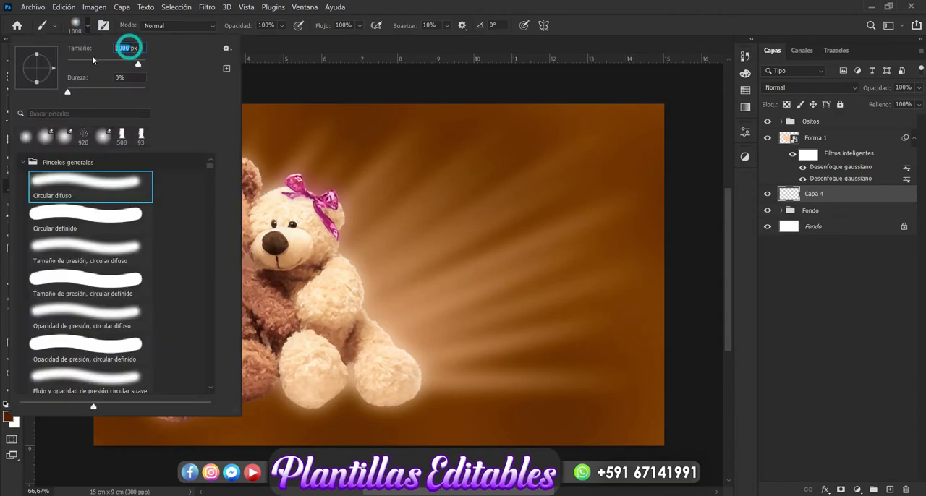
pyautogui.write('600')
pyautogui.press('Return')
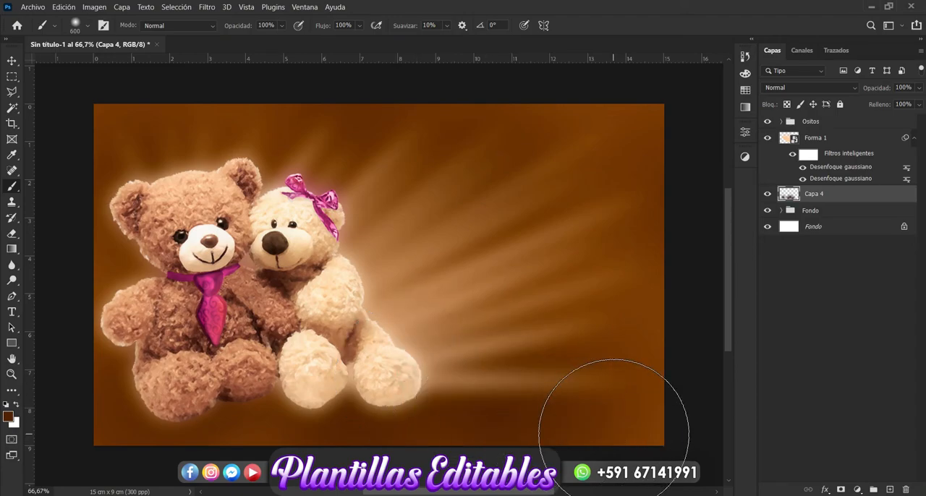
# Paint dark brown shading on the new layer along the canvas's lower edge and lower side areas.
pyautogui.click(615, 433)
pyautogui.click(633, 376)
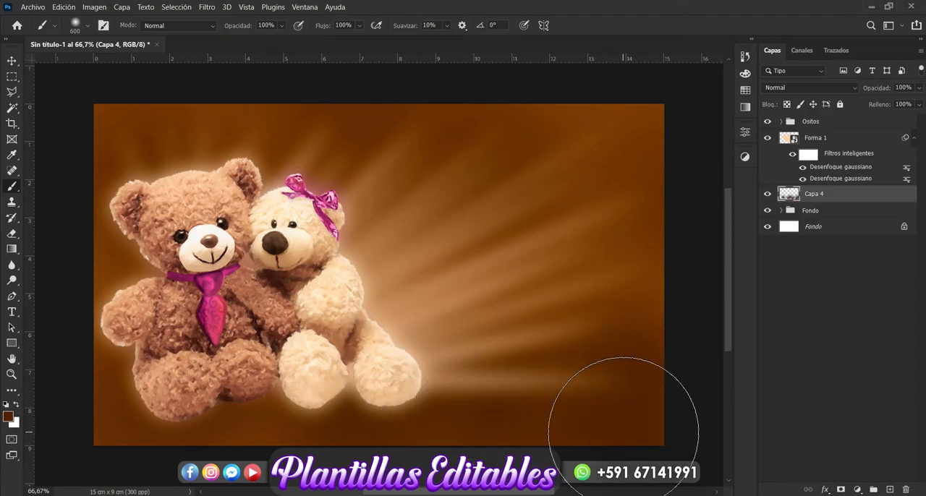
pyautogui.click(128, 304)
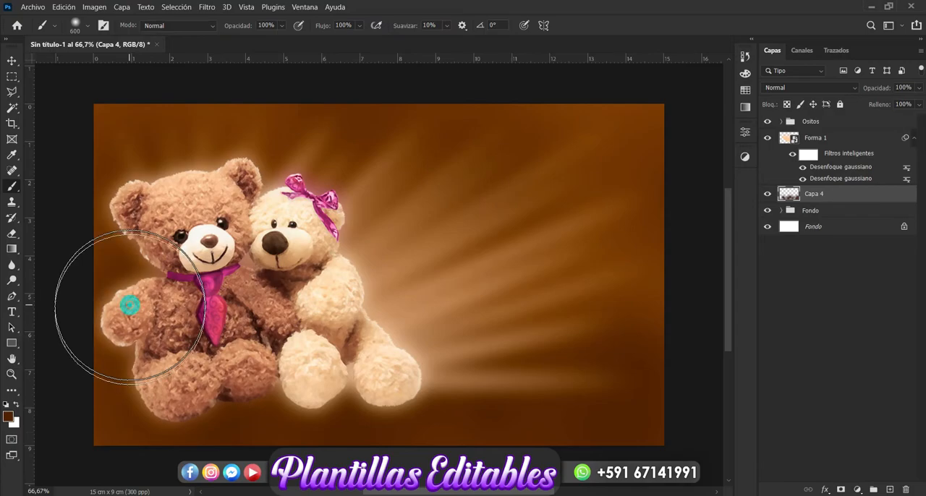
pyautogui.click(12, 61)
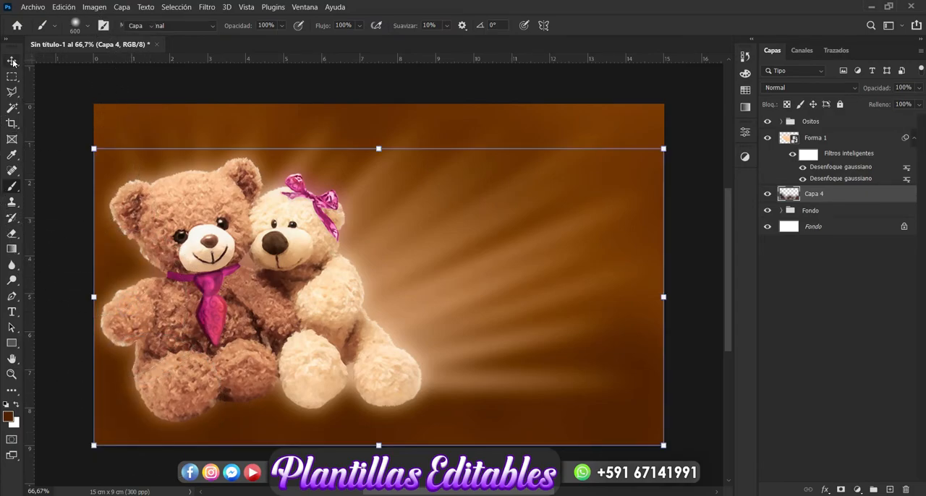
pyautogui.click(848, 290)
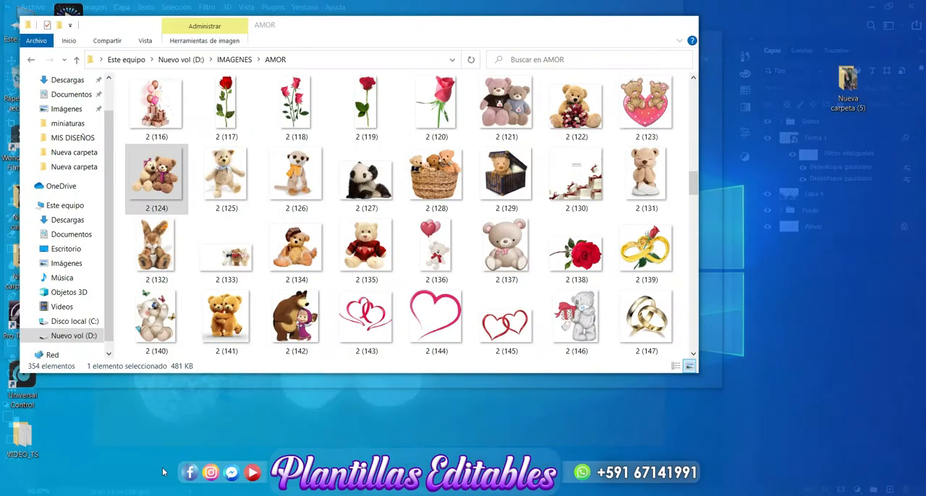
# Place the scattered hearts image 2 (111) from the AMOR folder into the design.
pyautogui.click(196, 460)
pyautogui.moveTo(694, 184); pyautogui.dragTo(694, 163)
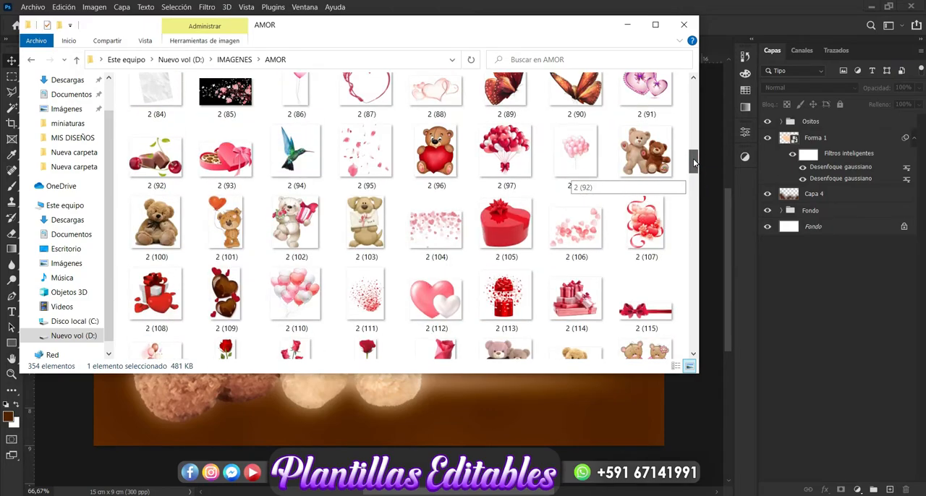
pyautogui.scroll(-1, 694, 163)
pyautogui.moveTo(366, 217); pyautogui.dragTo(313, 403)
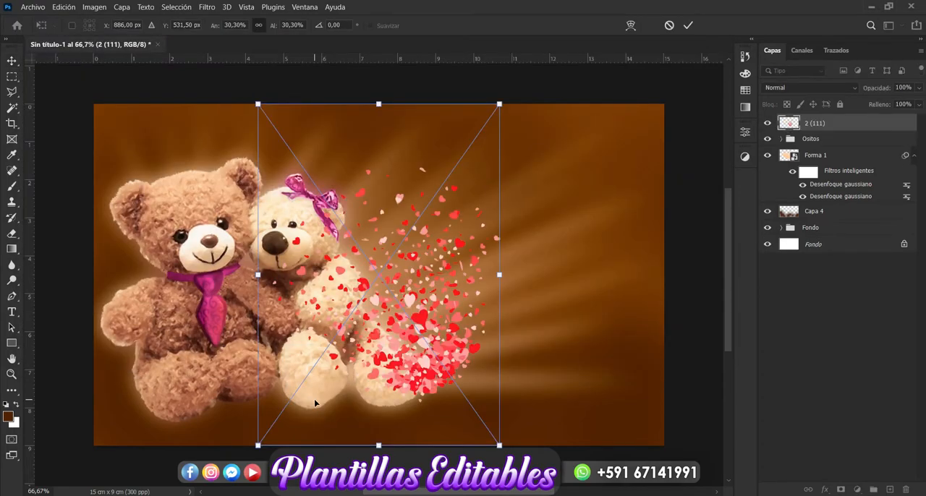
pyautogui.press('Return')
# Scale the hearts image to about 43% and position it over the teddy bears.
pyautogui.moveTo(274, 165); pyautogui.dragTo(171, 108)
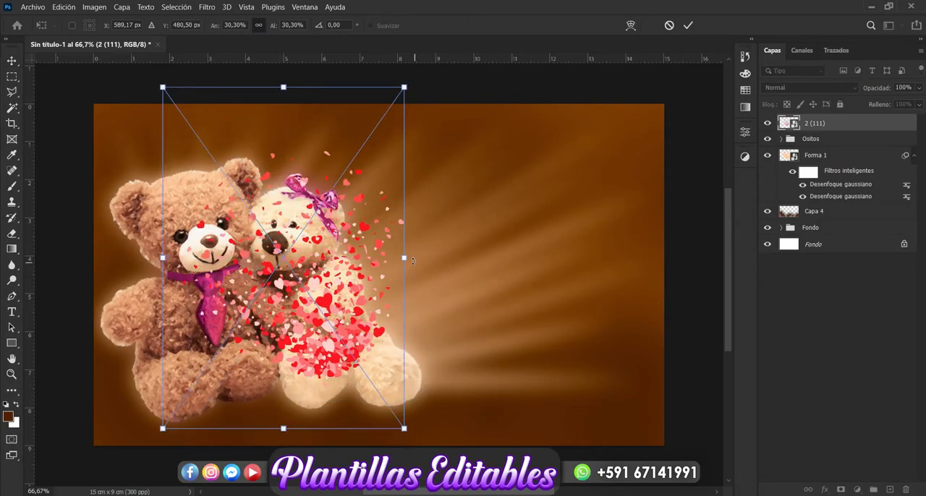
pyautogui.moveTo(407, 257); pyautogui.dragTo(511, 265)
pyautogui.moveTo(363, 323); pyautogui.dragTo(229, 307)
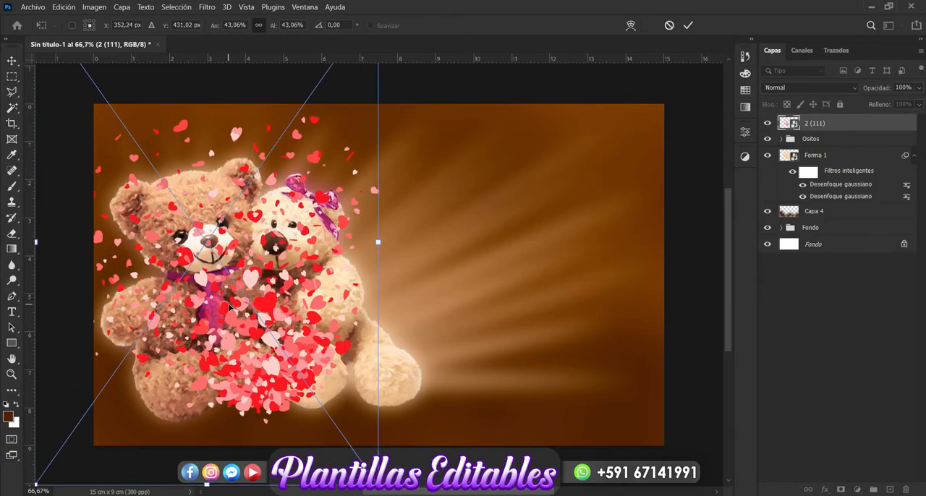
pyautogui.press('Return')
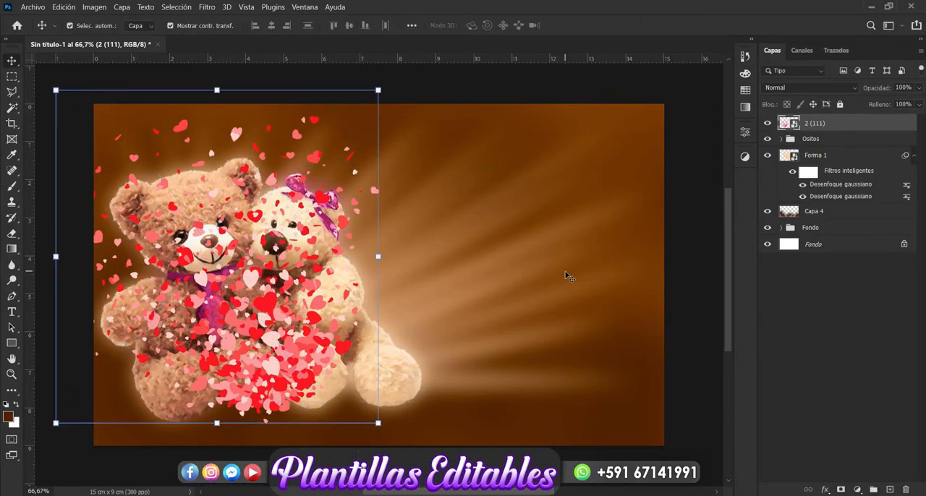
# Move the 2 (111) hearts layer below Forma 1, behind the bears, and nudge it slightly upward.
pyautogui.moveTo(825, 127); pyautogui.dragTo(823, 194)
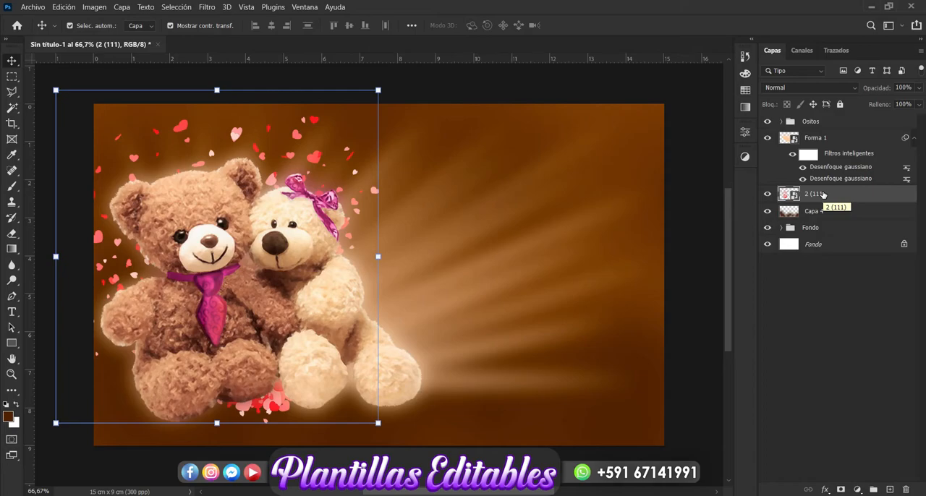
pyautogui.press('Up')
pyautogui.press('Up')
pyautogui.press('Up')
pyautogui.press('Up')
pyautogui.press('Up')
pyautogui.press('Up')
pyautogui.press('Up')
pyautogui.press('Up')
pyautogui.press('Up')
pyautogui.press('Up')
pyautogui.press('Up')
pyautogui.press('Up')
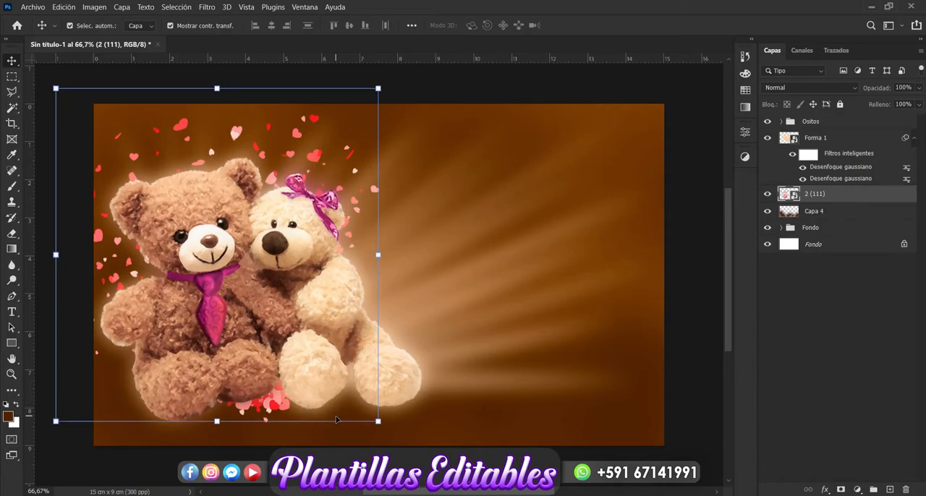
pyautogui.press('Up')
pyautogui.press('Up')
pyautogui.press('Up')
pyautogui.press('Up')
pyautogui.press('Up')
pyautogui.press('Up')
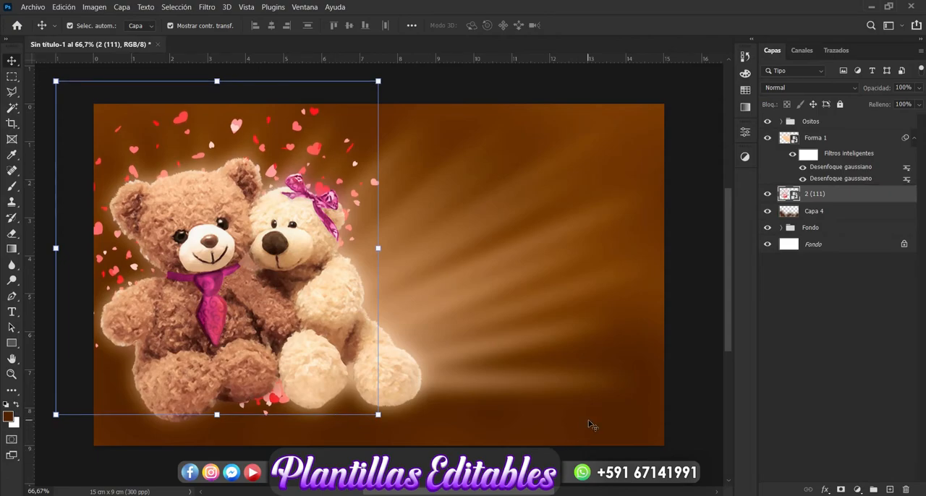
pyautogui.click(825, 365)
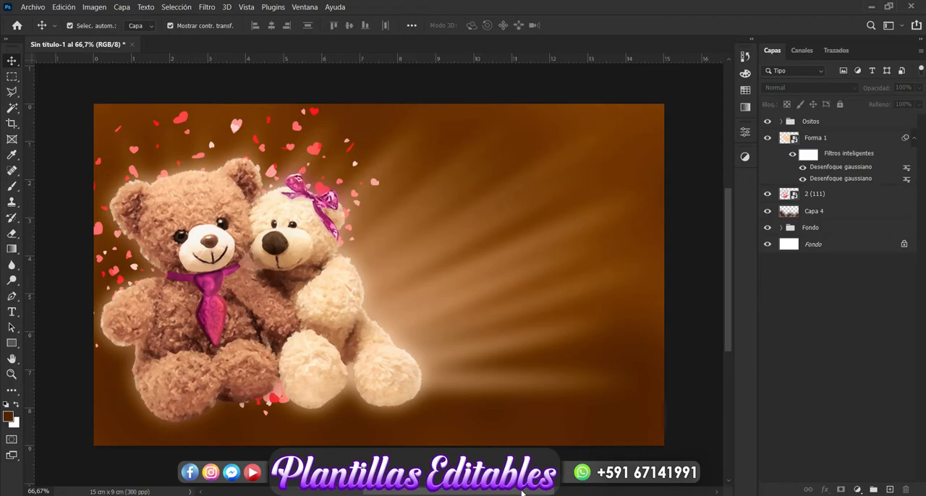
# Draw a horizontal rectangle about 5.83 x 0.87 cm in the empty area beside the light bear.
pyautogui.moveTo(13, 343); pyautogui.dragTo(69, 337)
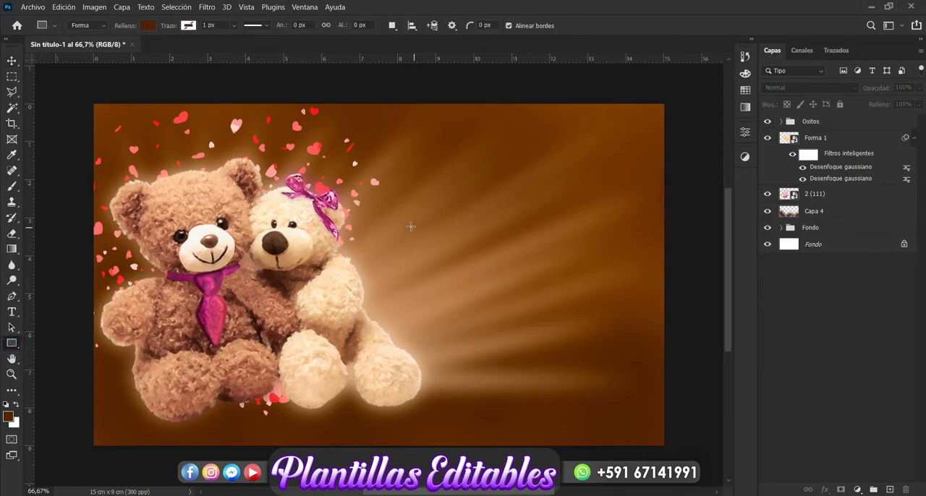
pyautogui.moveTo(408, 226); pyautogui.dragTo(630, 259)
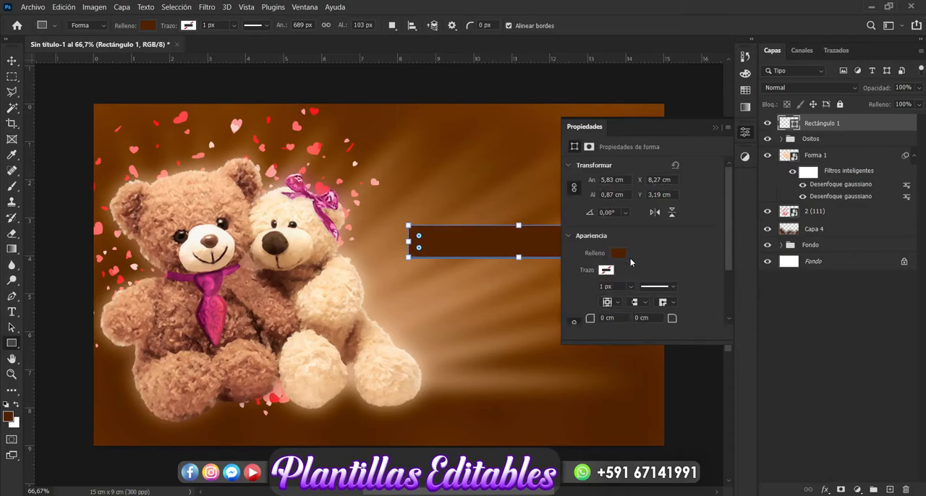
pyautogui.click(715, 127)
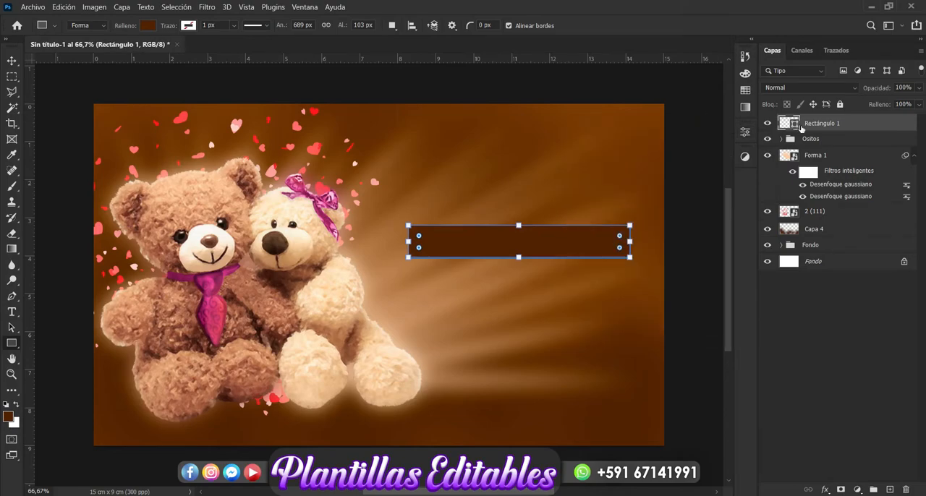
# Change the fill colour of the Rectángulo 1 shape to white #ffffff.
pyautogui.doubleClick(796, 123)
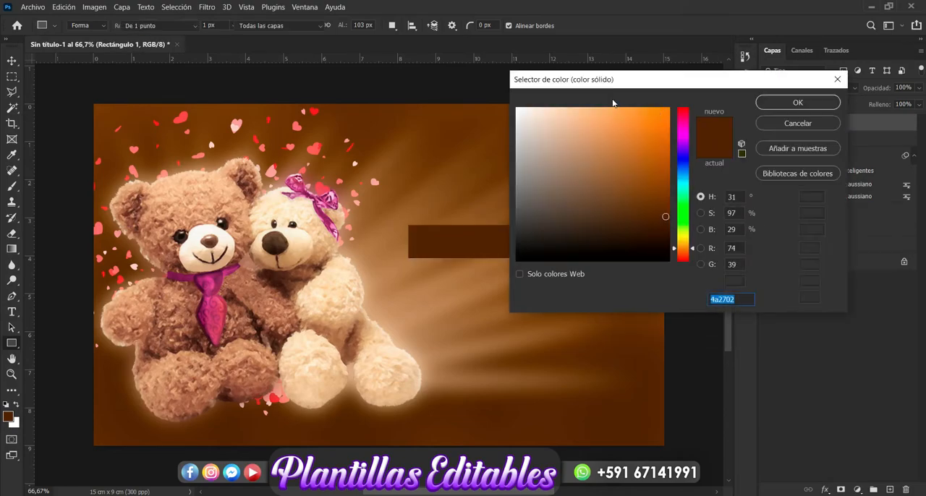
pyautogui.write('ffffff')
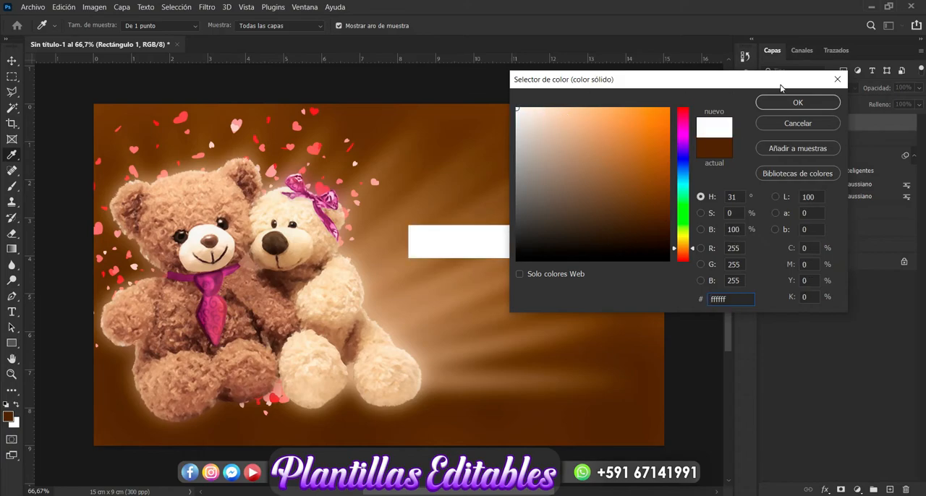
pyautogui.click(796, 103)
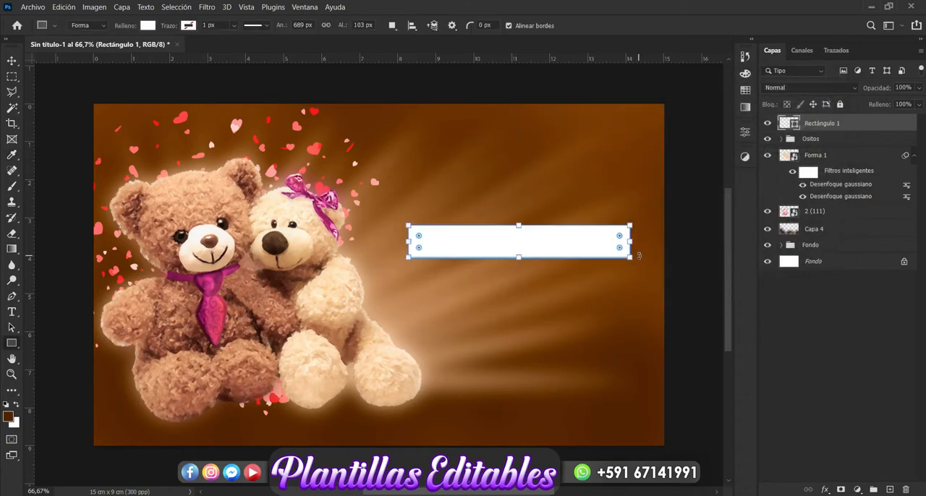
# Round the corners of the white rectangle and lower its layer opacity to 63%.
pyautogui.moveTo(620, 236); pyautogui.dragTo(623, 236)
pyautogui.click(12, 62)
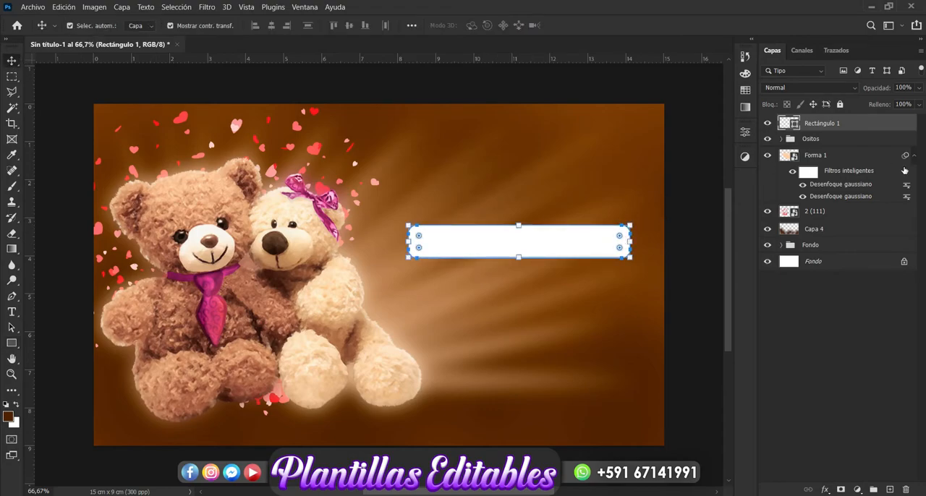
pyautogui.click(919, 88)
pyautogui.moveTo(919, 103); pyautogui.dragTo(898, 103)
pyautogui.click(822, 333)
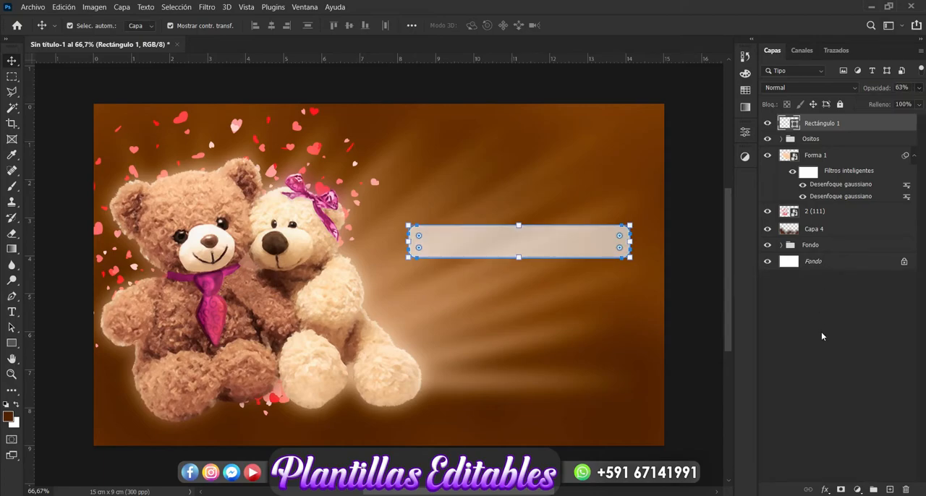
pyautogui.click(822, 332)
# Duplicate the translucent rounded rectangle and place the copy directly below the original with a gap between them.
pyautogui.click(572, 239)
pyautogui.moveTo(572, 239); pyautogui.dragTo(573, 313)
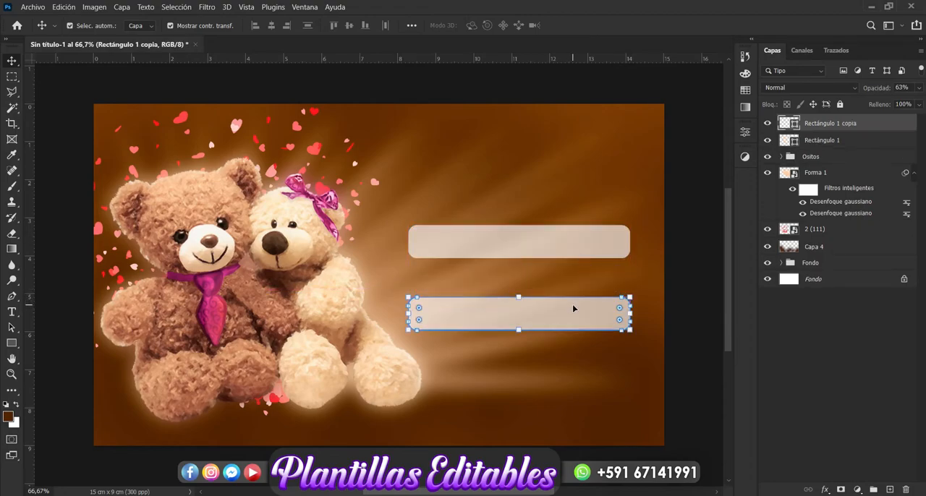
pyautogui.click(847, 360)
# Add a 3 px outside pinkish-red stroke and a dark red drop shadow with 4 px distance and 6 px size to the upper rectangle.
pyautogui.click(592, 250)
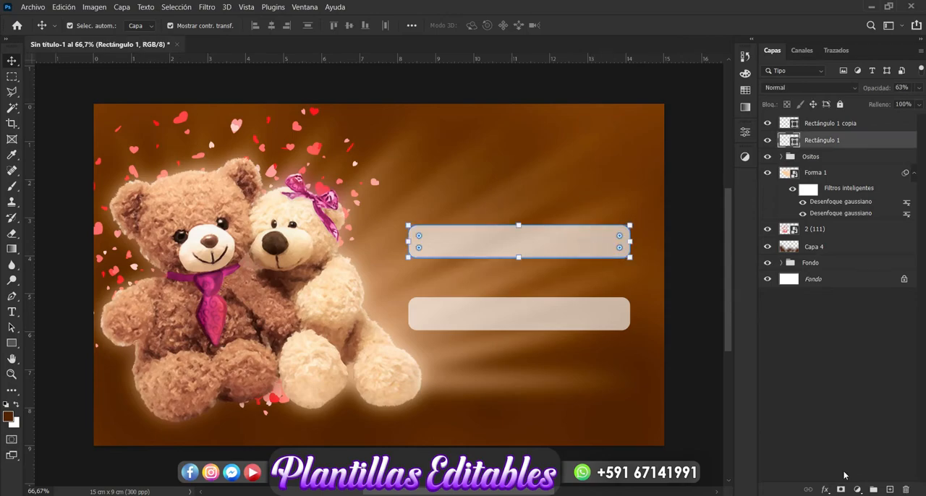
pyautogui.click(825, 491)
pyautogui.click(834, 405)
pyautogui.moveTo(476, 179); pyautogui.dragTo(897, 66)
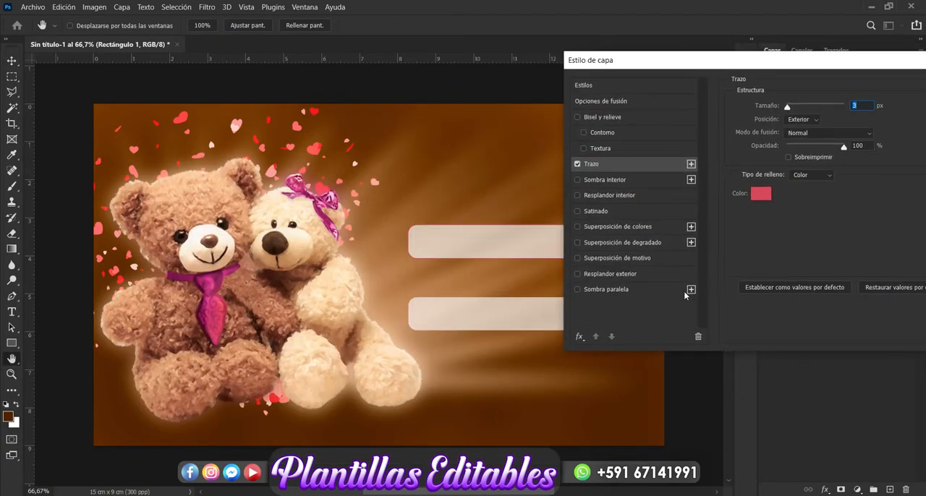
pyautogui.click(657, 289)
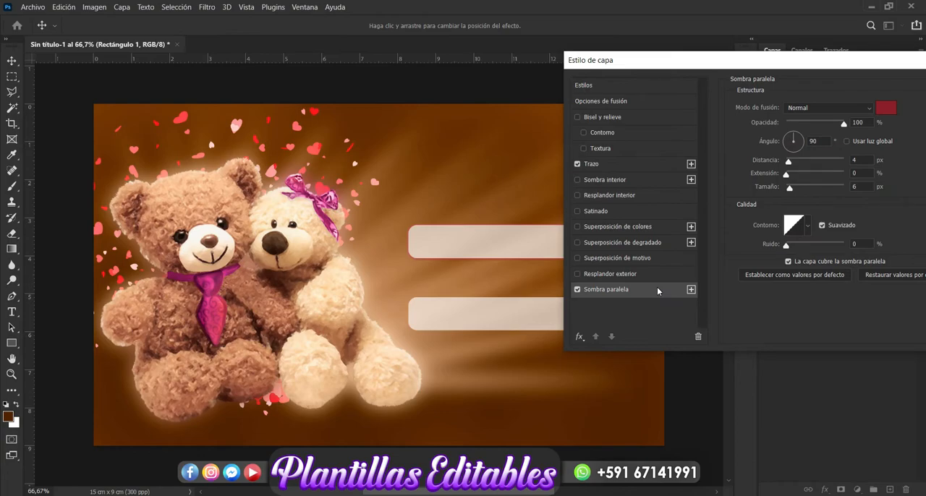
pyautogui.moveTo(852, 70); pyautogui.dragTo(673, 89)
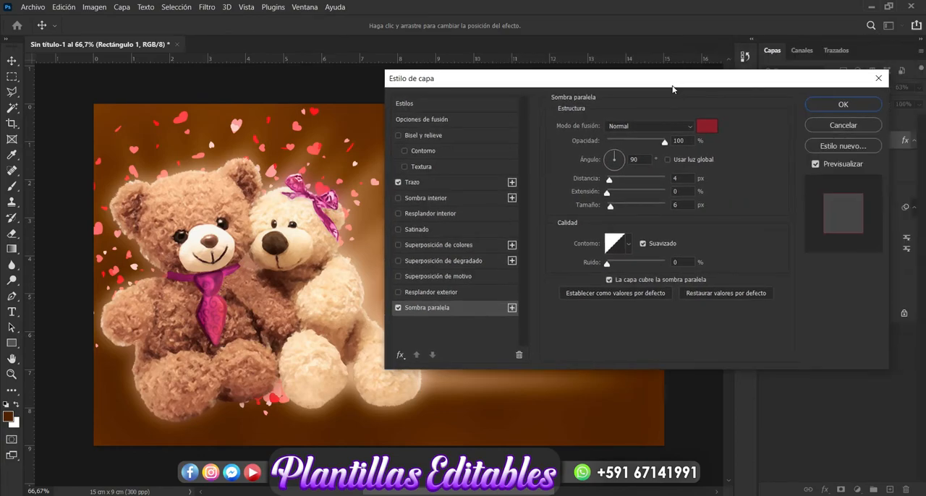
pyautogui.click(844, 105)
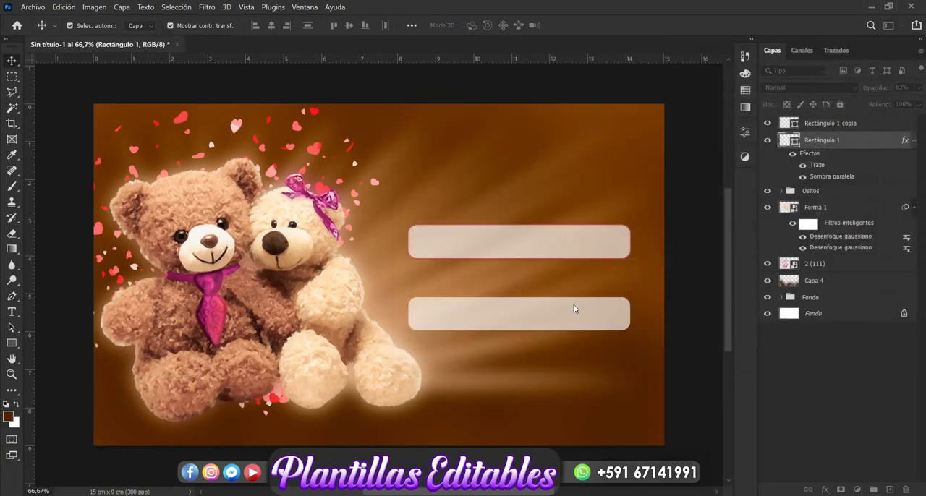
# Give the lower rectangle copy the same 3 px outside pinkish-red stroke and dark red drop shadow with 4 px distance and 6 px size.
pyautogui.click(557, 317)
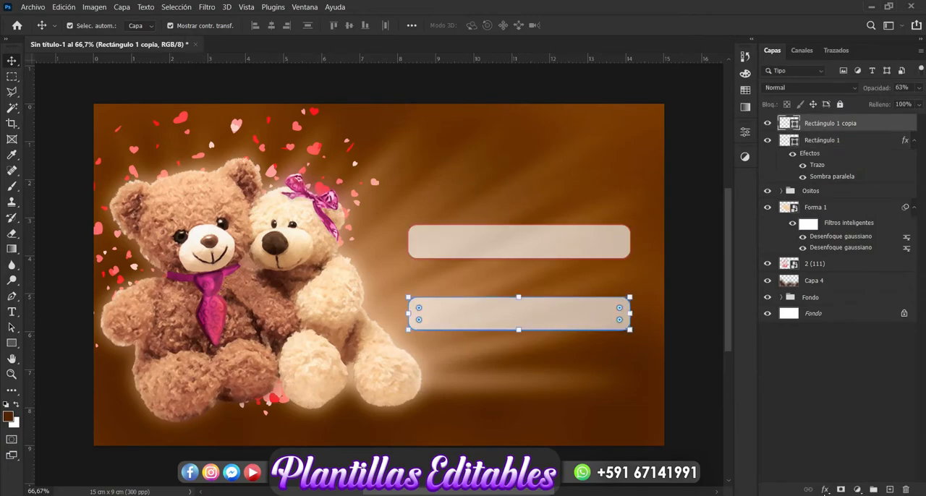
pyautogui.click(826, 491)
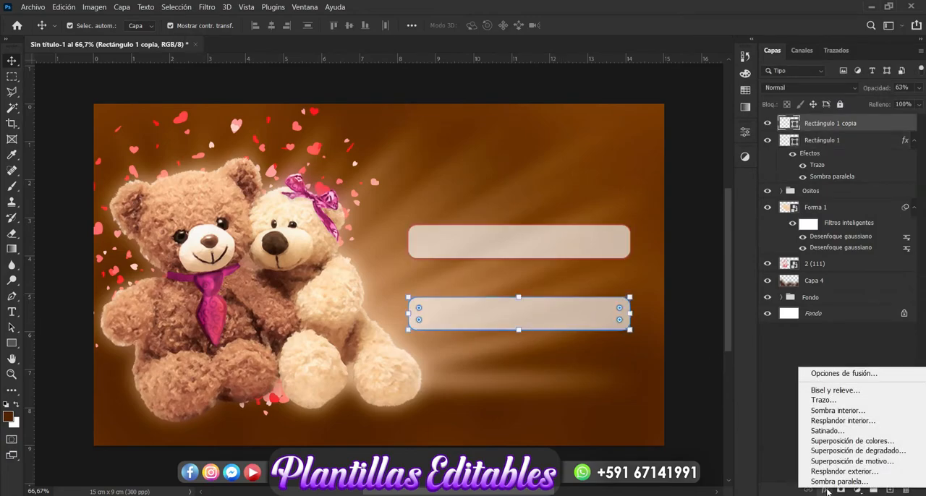
pyautogui.click(840, 402)
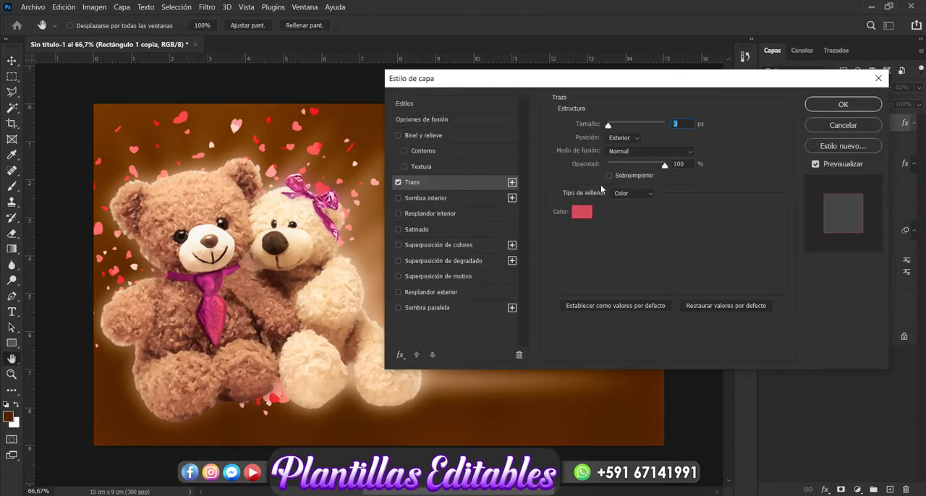
pyautogui.click(443, 310)
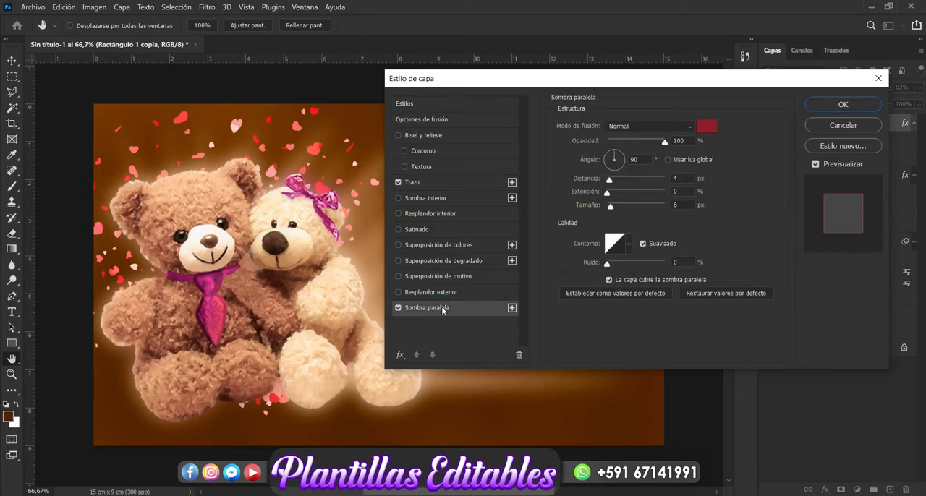
pyautogui.click(843, 105)
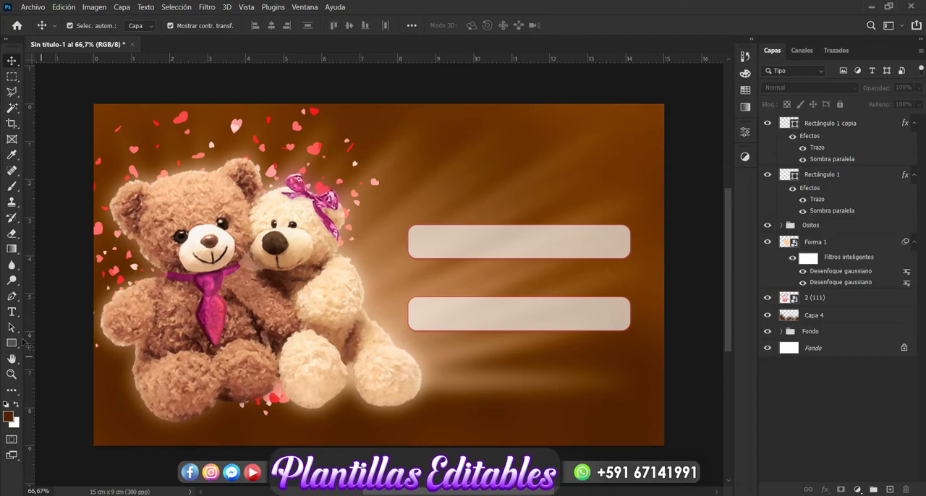
# Add the horizontal text "De:" at 68 pt in the empty area above the upper rectangle.
pyautogui.click(12, 312)
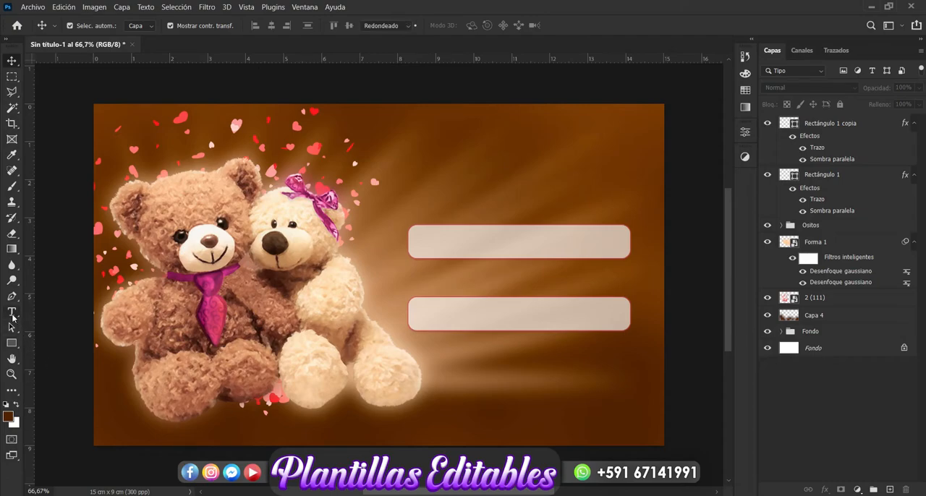
pyautogui.click(461, 197)
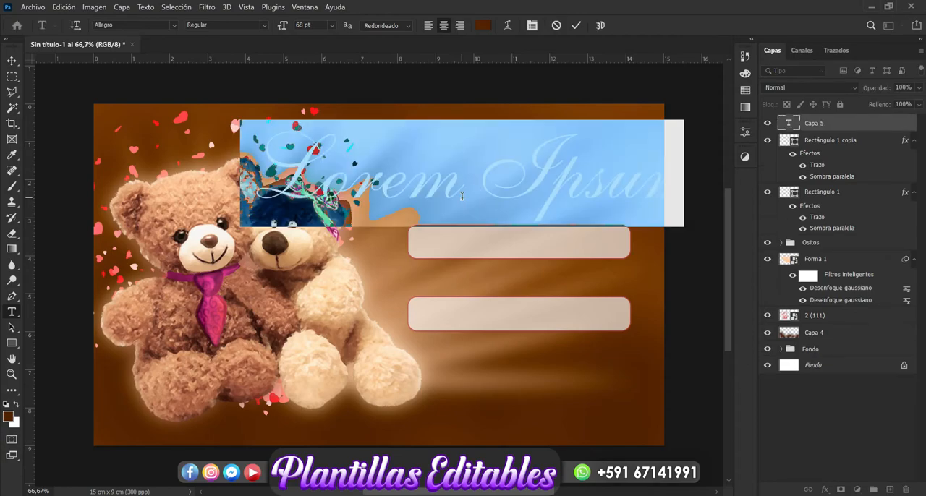
pyautogui.write('DE')
pyautogui.press('BackSpace')
pyautogui.write('e.')
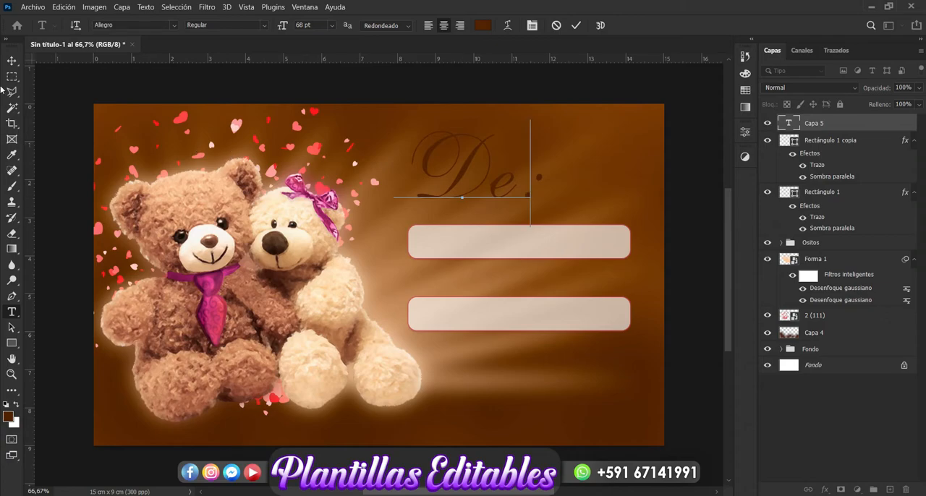
pyautogui.click(10, 62)
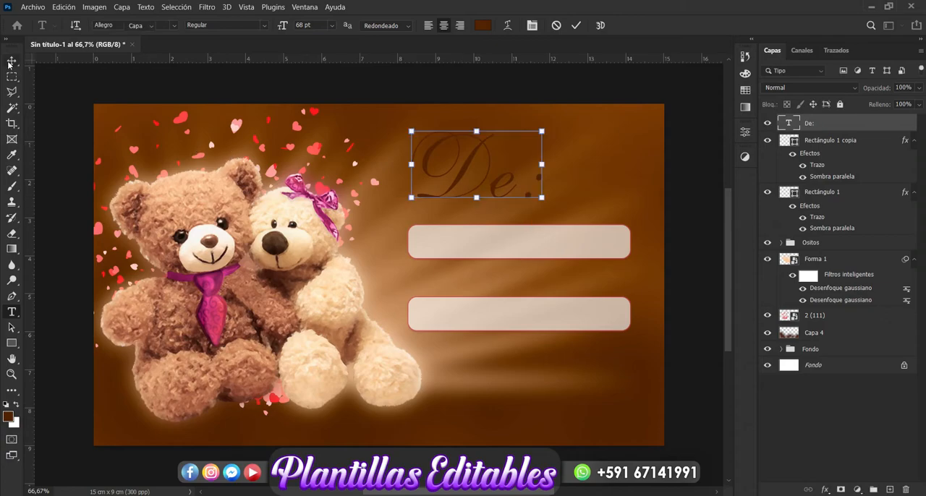
# Change the font of the "De:" text to Beauty and the Dutch.
pyautogui.click(11, 313)
pyautogui.click(174, 25)
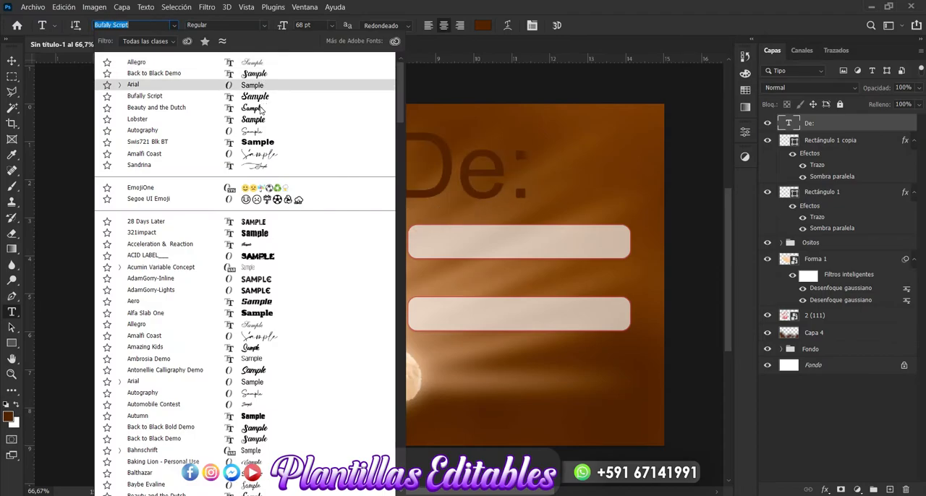
pyautogui.click(260, 109)
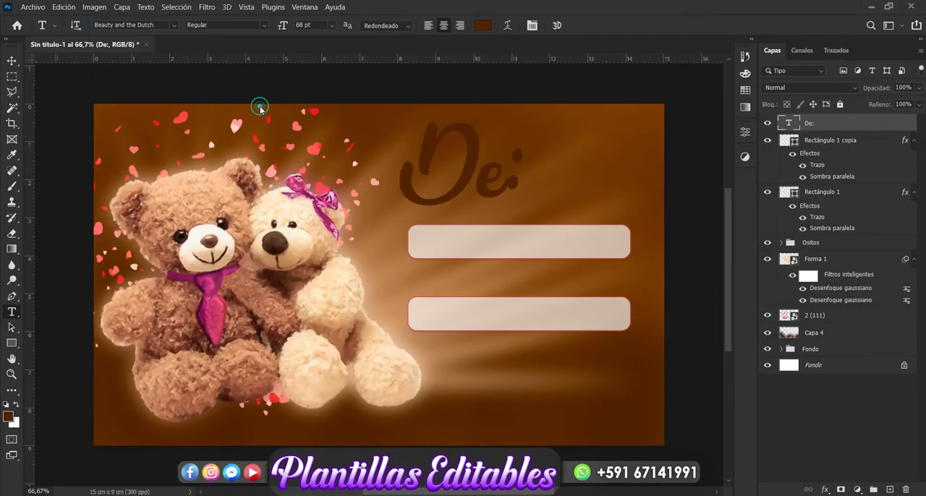
# Scale the "De:" text down to about 25.48 pt and place it just left of the upper rectangle.
pyautogui.click(13, 60)
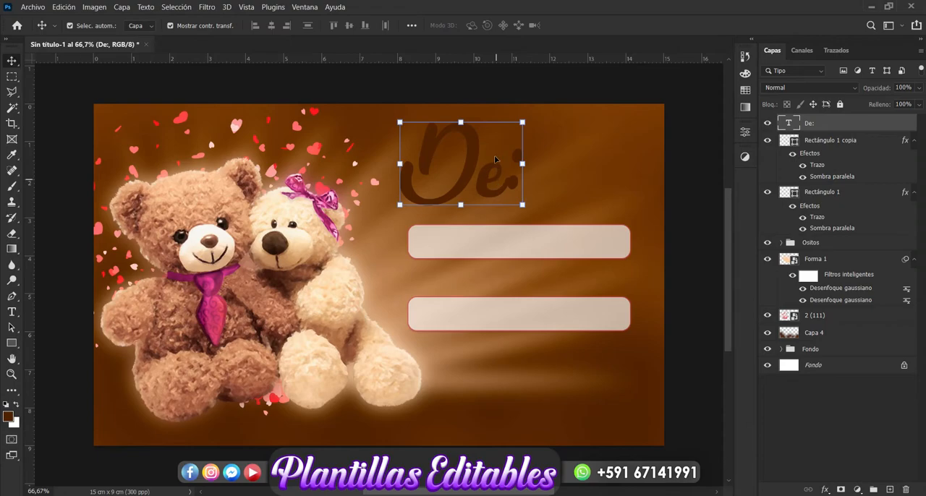
pyautogui.moveTo(523, 123); pyautogui.dragTo(448, 185)
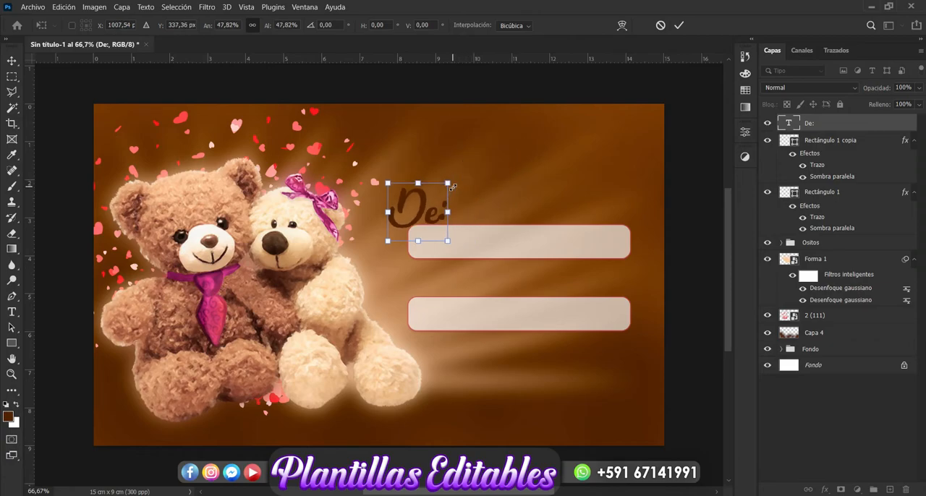
pyautogui.moveTo(409, 210); pyautogui.dragTo(386, 253)
pyautogui.press('Return')
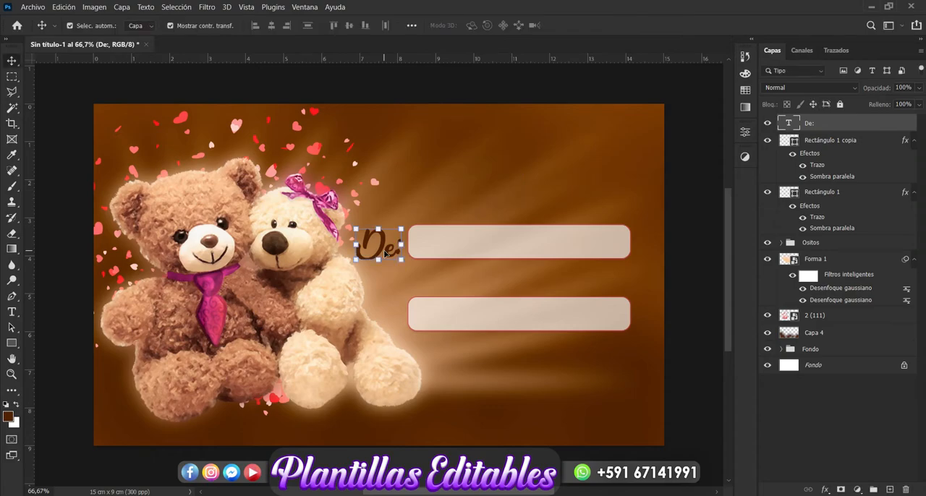
# Duplicate the "De:" text above the upper rectangle and change the copy's wording to "Con cariño para:".
pyautogui.hotkey('ctrl', 'j')
pyautogui.moveTo(385, 251); pyautogui.dragTo(453, 183)
pyautogui.click(11, 312)
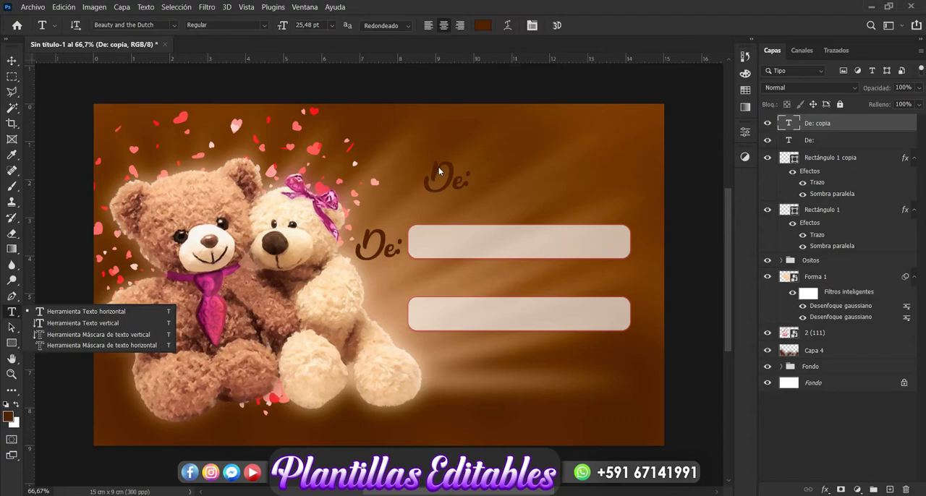
pyautogui.click(453, 176)
pyautogui.press('BackSpace')
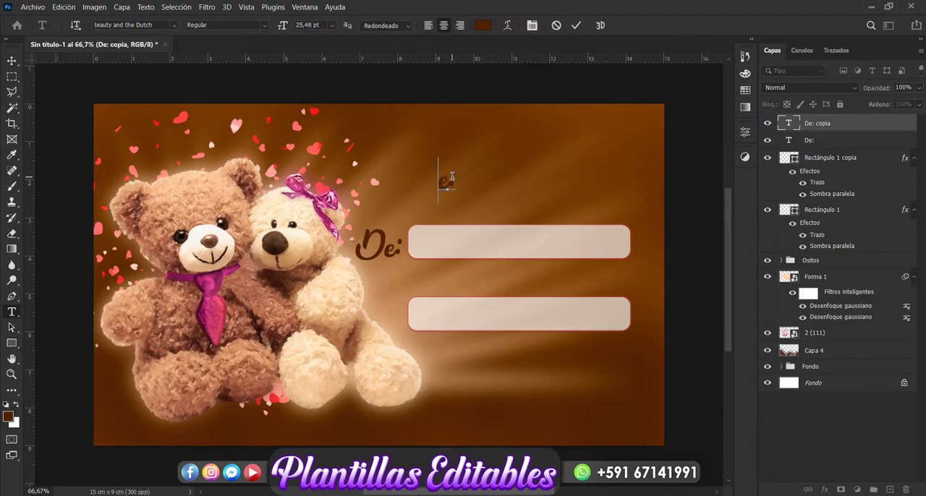
pyautogui.press('Right')
pyautogui.press('BackSpace')
pyautogui.write('C')
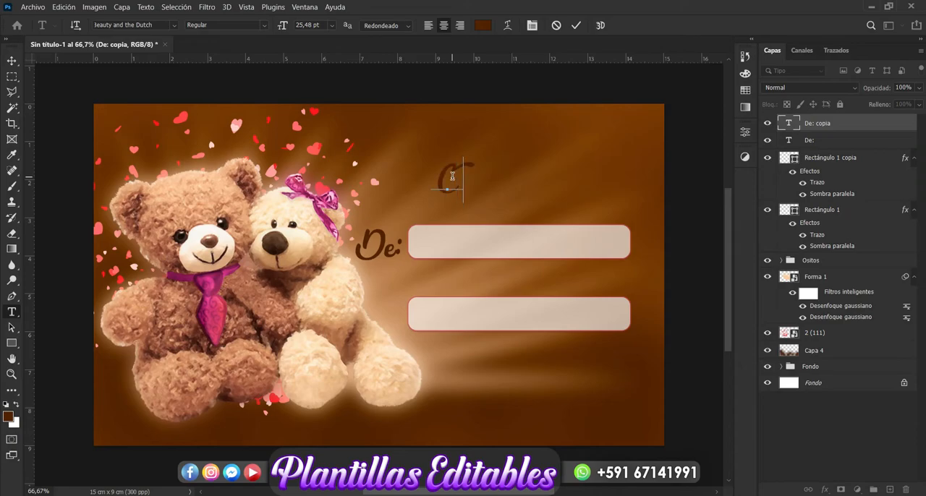
pyautogui.write('on car')
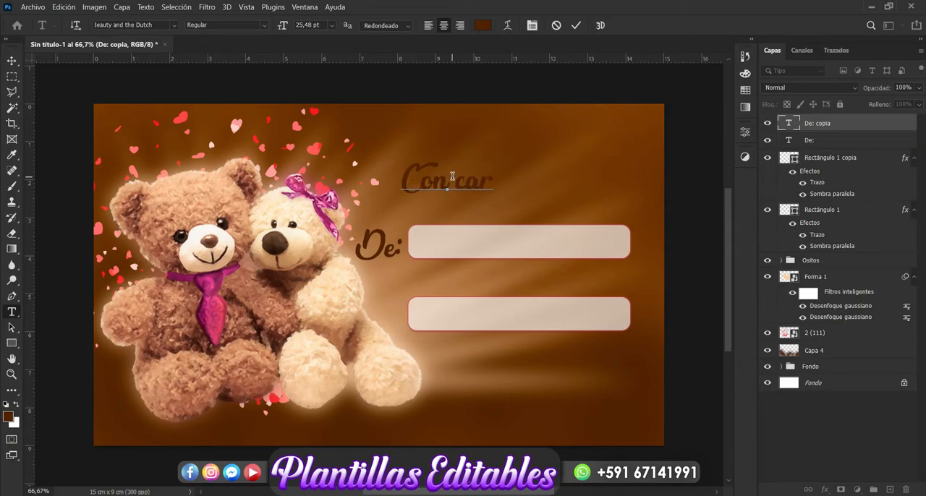
pyautogui.write('iño')
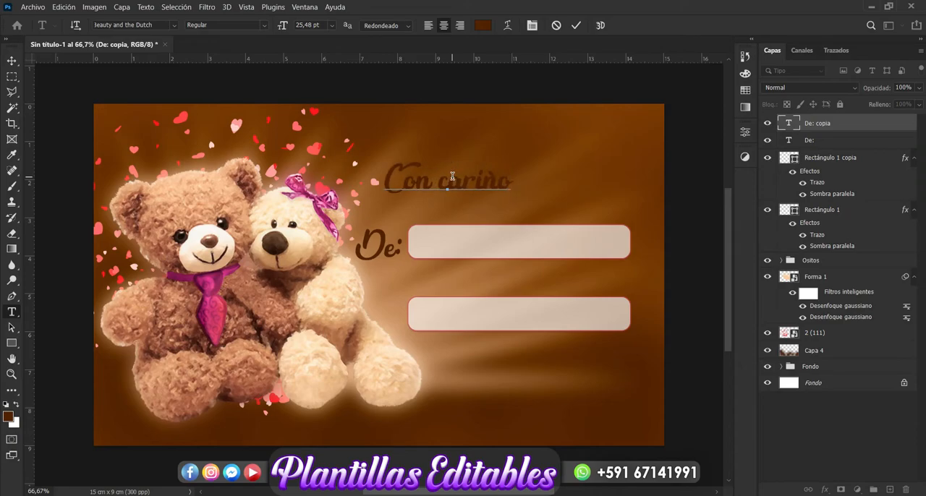
pyautogui.write(' para')
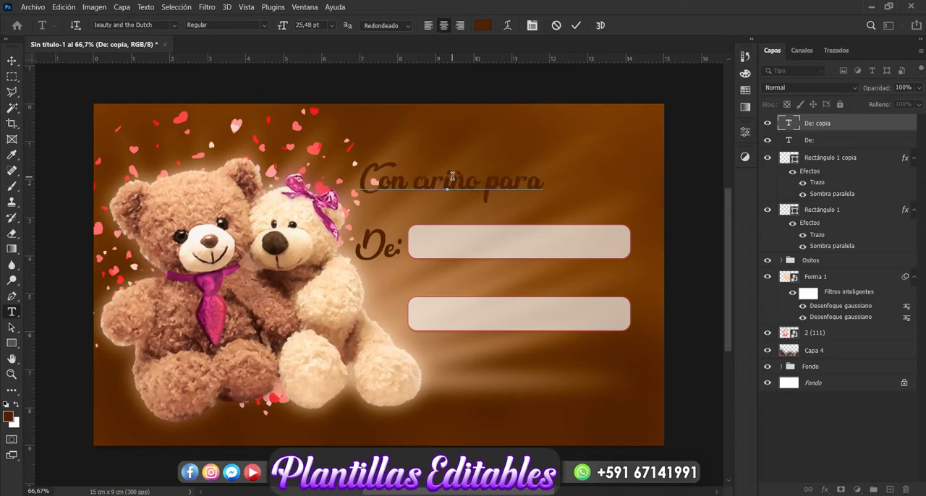
pyautogui.write(':')
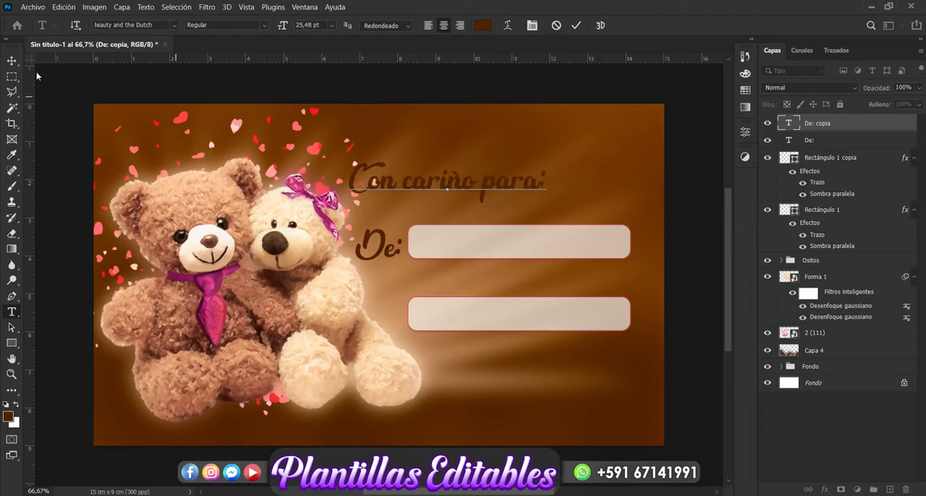
# Move the "Con cariño para:" text between the two rectangles and scale it down to fit the gap.
pyautogui.click(11, 60)
pyautogui.moveTo(486, 192); pyautogui.dragTo(545, 287)
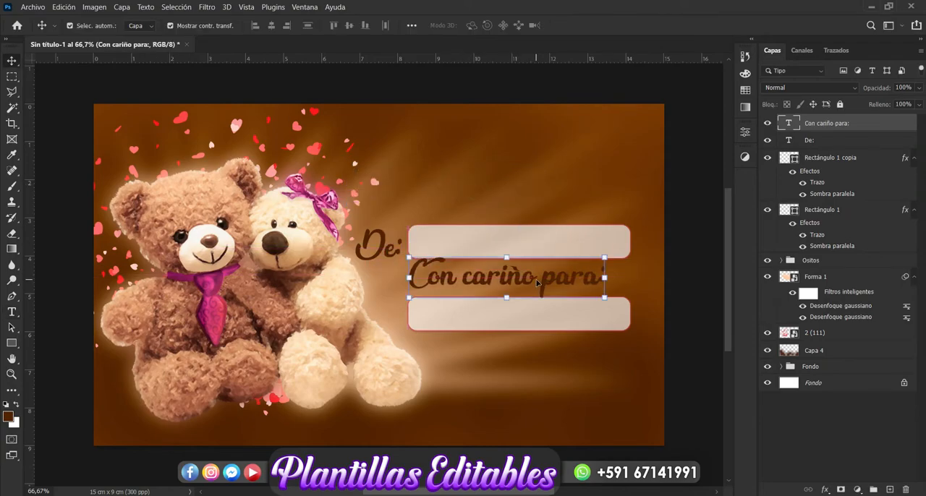
pyautogui.moveTo(605, 258); pyautogui.dragTo(566, 284)
pyautogui.press('Return')
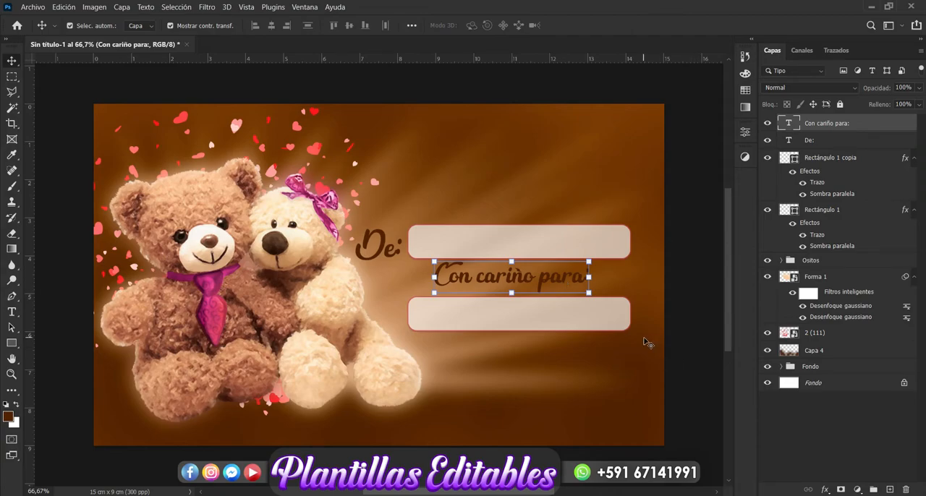
pyautogui.click(872, 446)
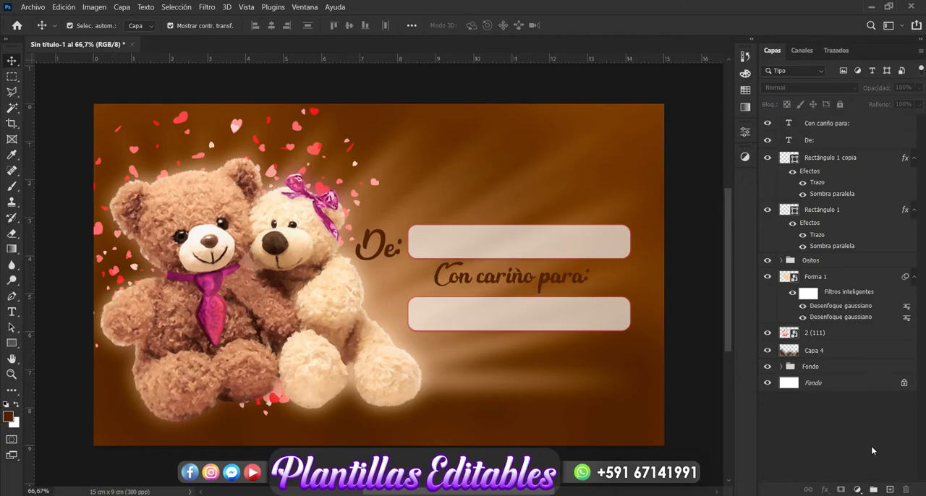
# Add a 3 px exterior stroke in light orange #f4bf87 to the "De:" text.
pyautogui.click(391, 255)
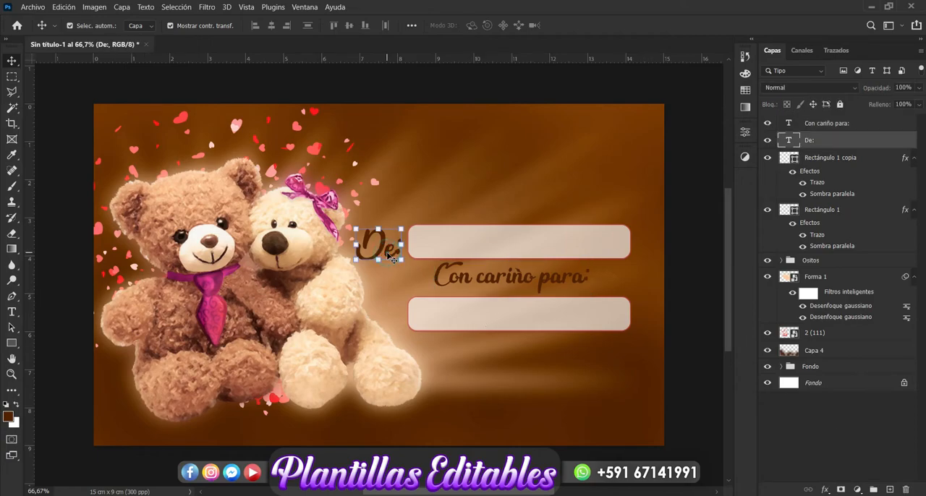
pyautogui.click(825, 490)
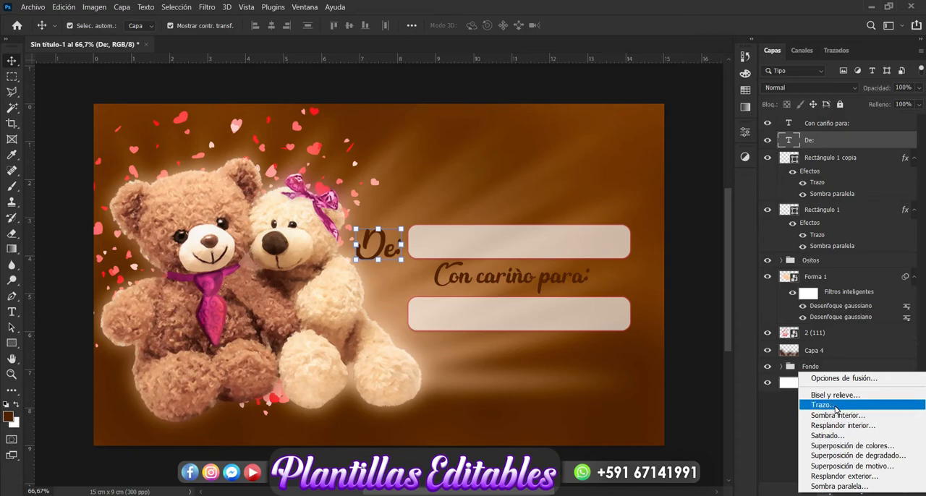
pyautogui.click(836, 407)
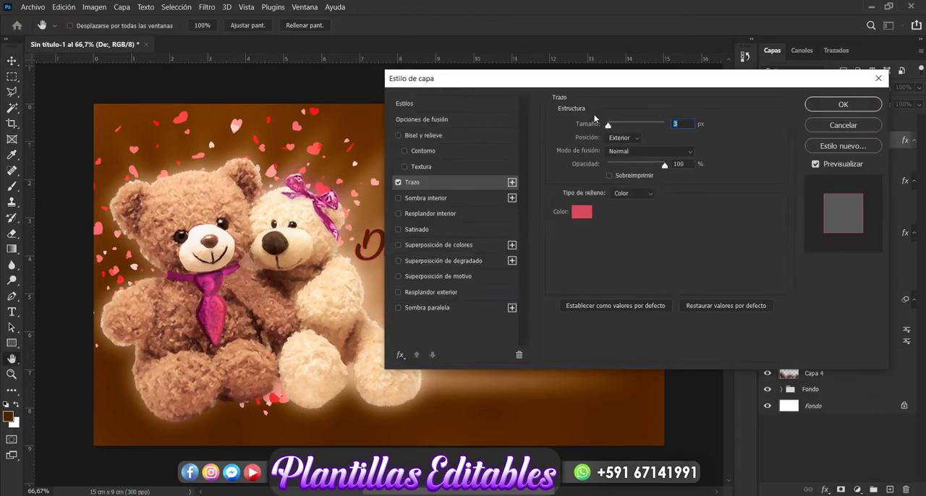
pyautogui.moveTo(574, 85); pyautogui.dragTo(734, 65)
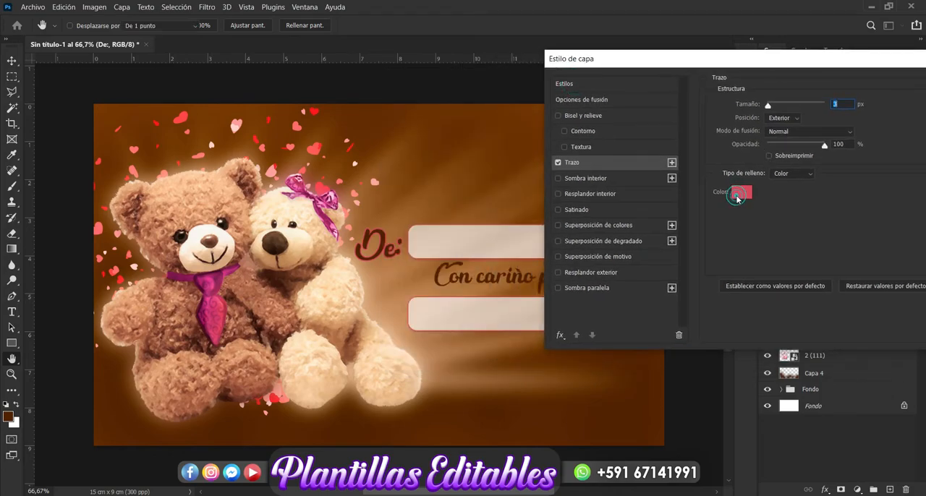
pyautogui.click(739, 192)
pyautogui.click(391, 286)
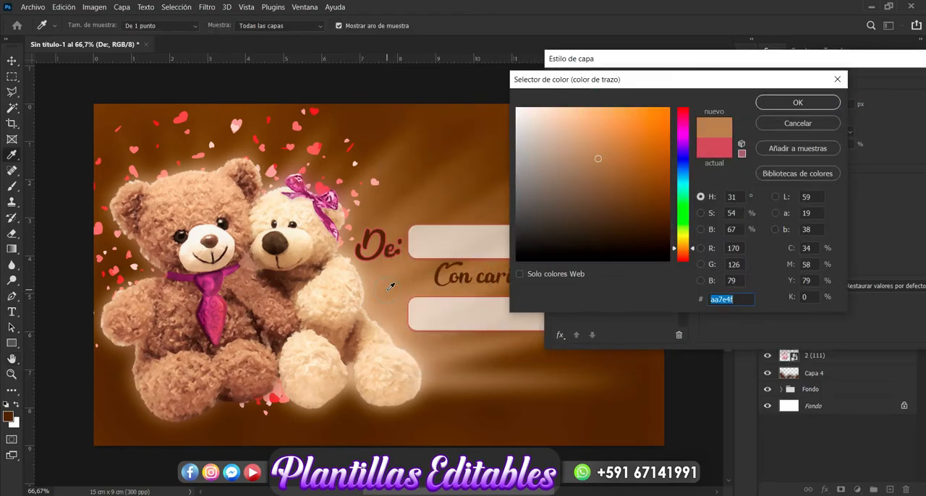
pyautogui.click(595, 113)
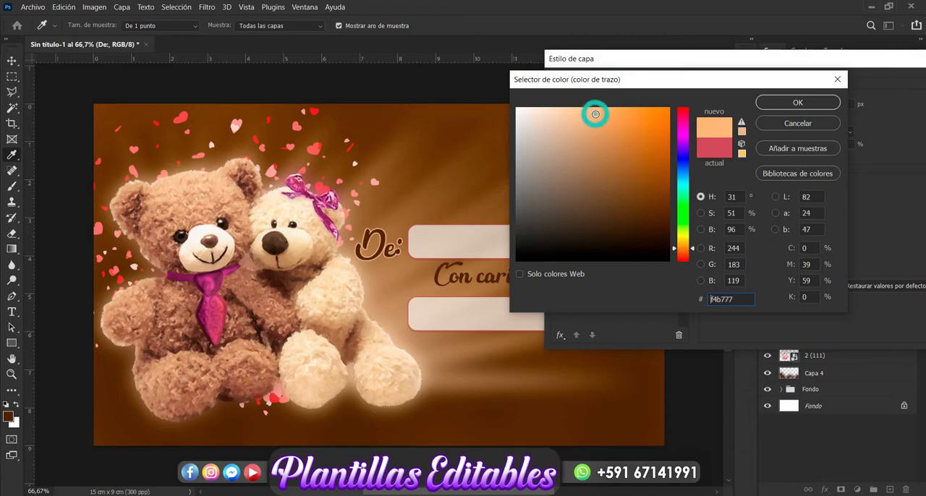
pyautogui.click(582, 114)
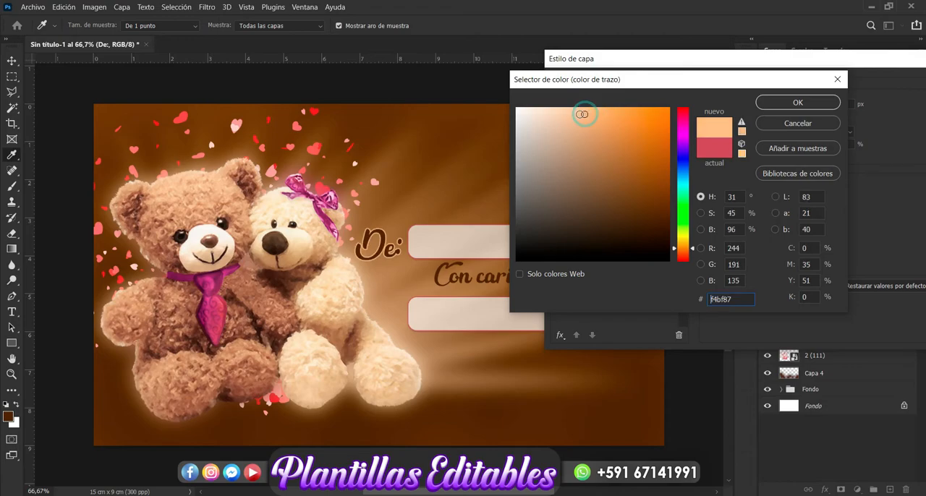
pyautogui.click(779, 106)
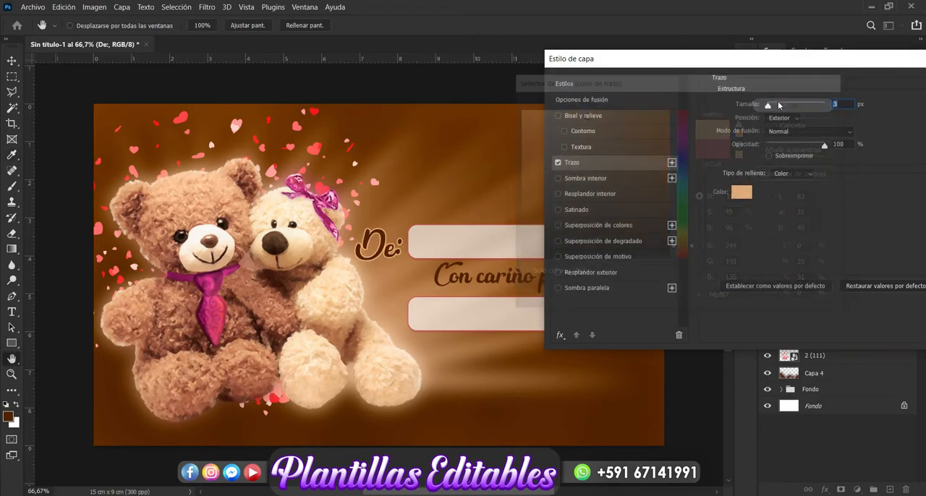
pyautogui.click(798, 90)
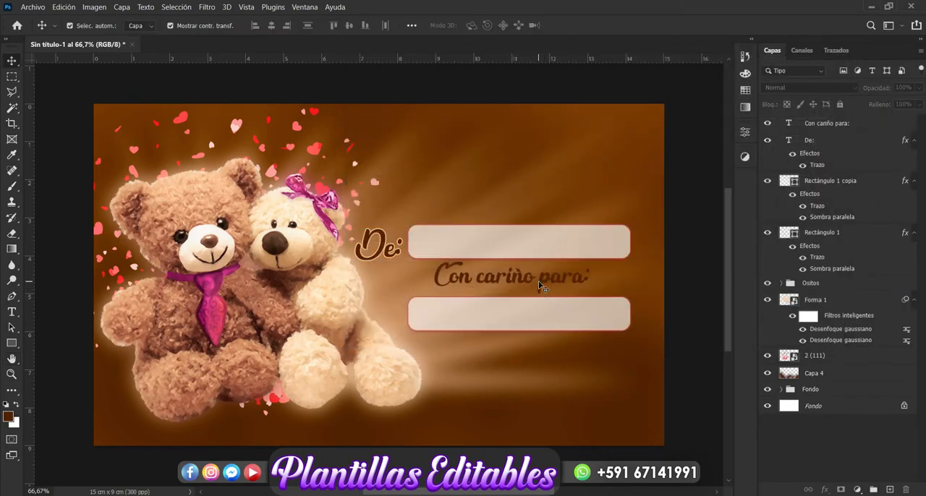
# Give the "Con cariño para:" text the same 3 px light orange exterior stroke.
pyautogui.click(543, 284)
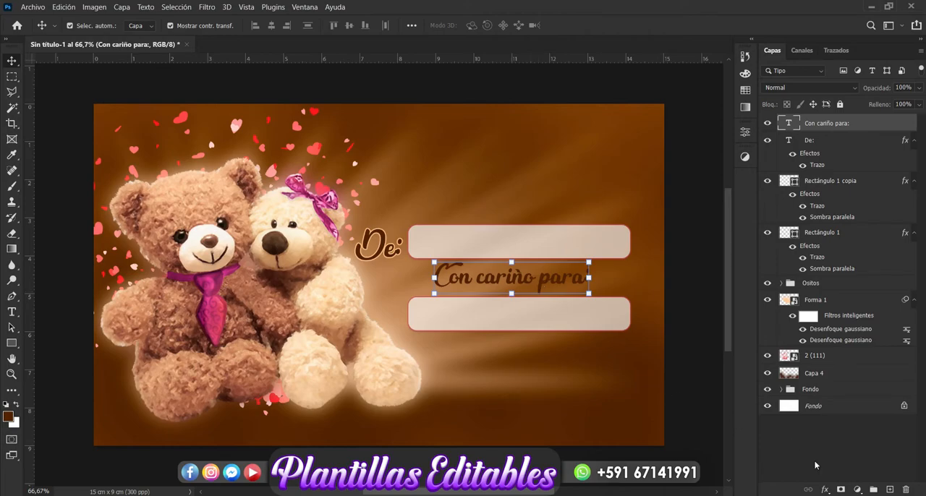
pyautogui.click(827, 490)
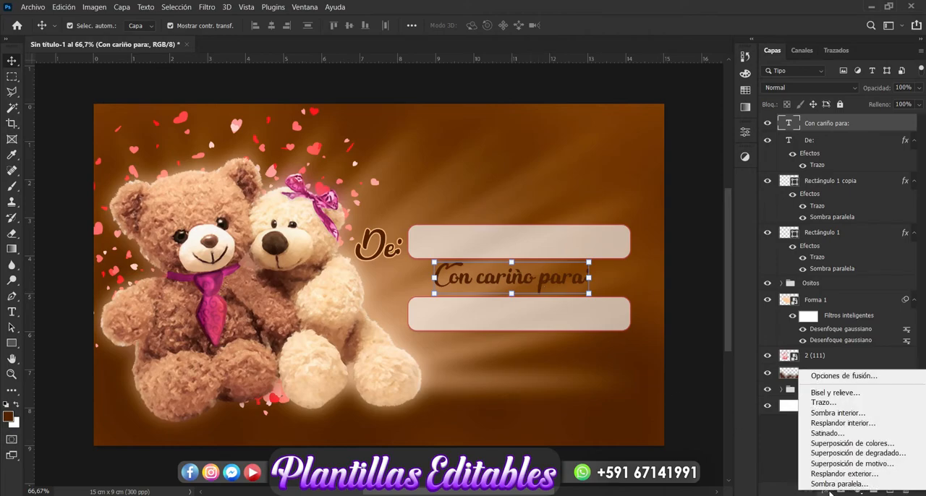
pyautogui.click(830, 404)
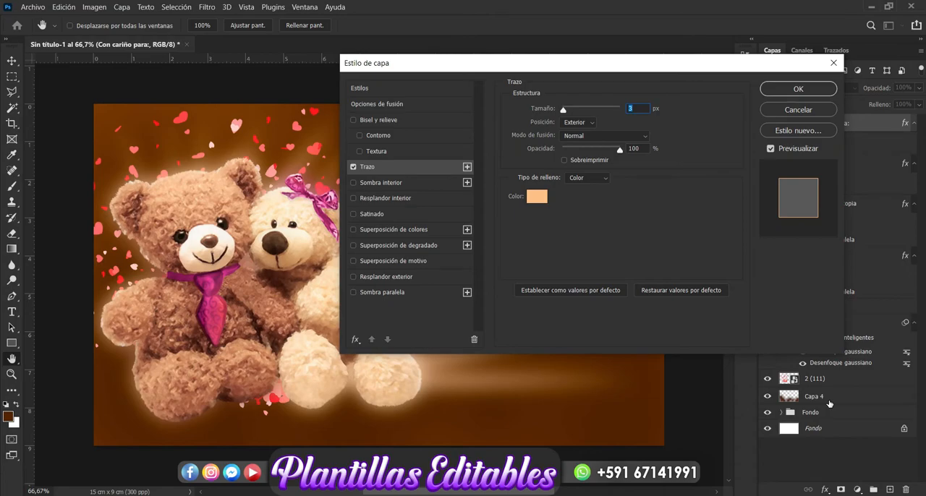
pyautogui.moveTo(536, 61); pyautogui.dragTo(574, 98)
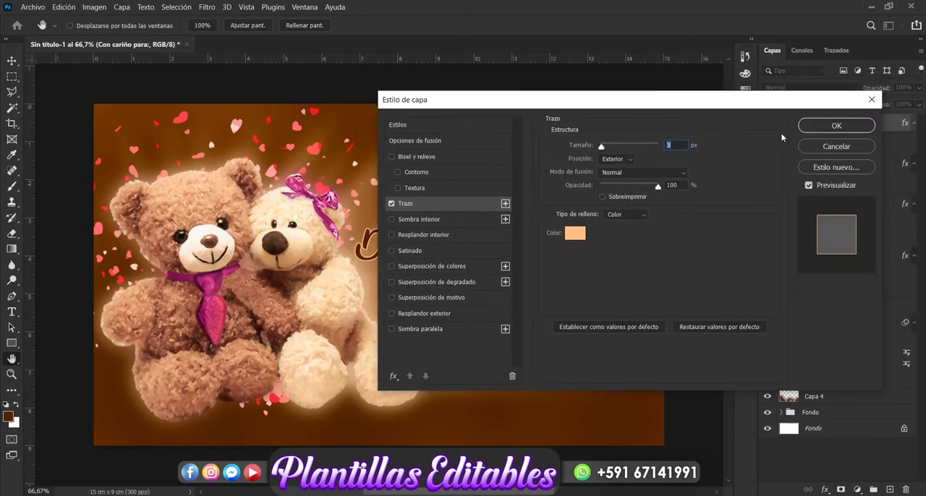
pyautogui.click(805, 130)
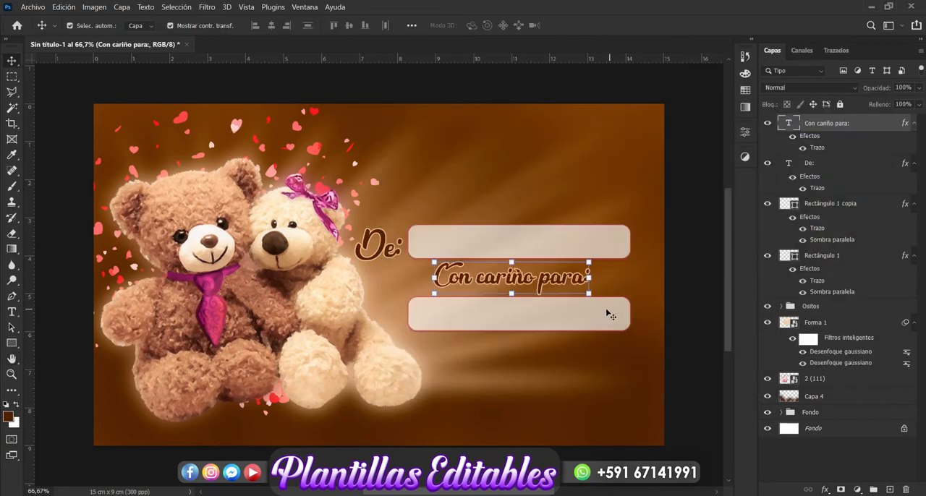
# Nudge the "Con cariño para:" text slightly down between the two rectangles and deselect it.
pyautogui.press('Down')
pyautogui.press('Down')
pyautogui.press('Down')
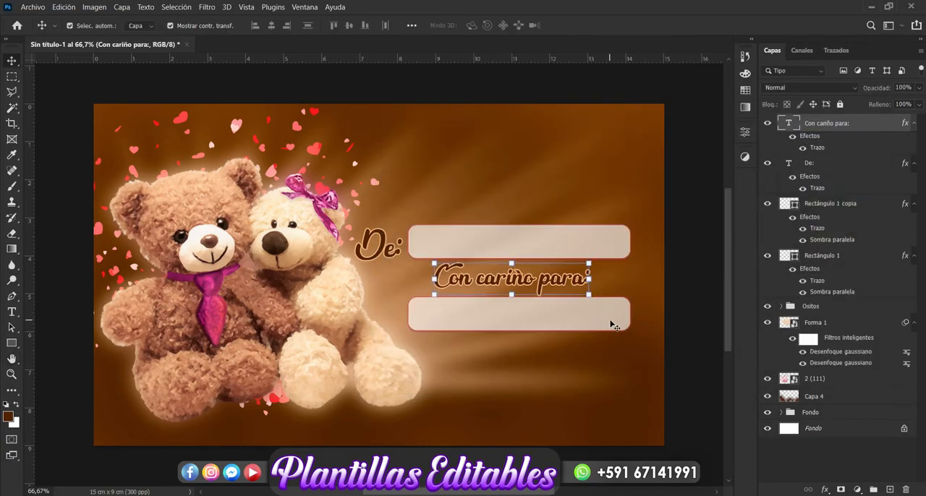
pyautogui.click(691, 410)
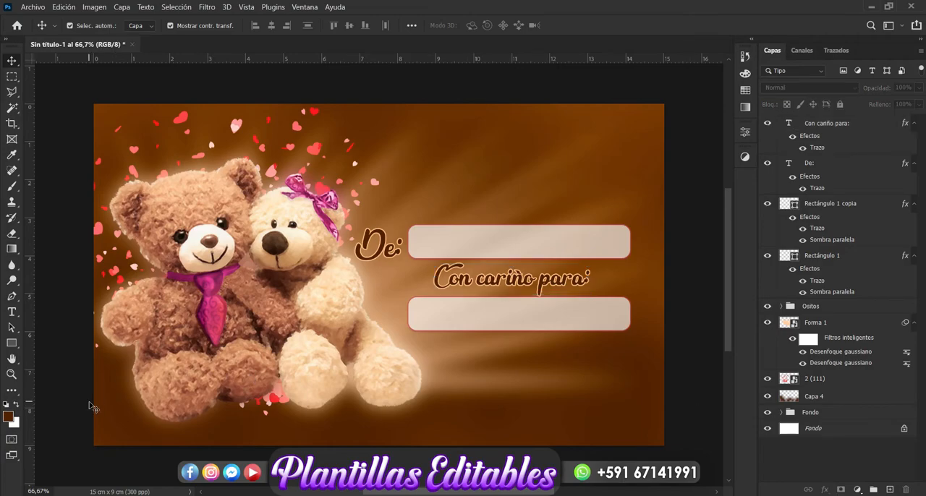
# Place the gift box image 2 (307) from the AMOR folder over the light bear, scaled to about 43.65%.
pyautogui.moveTo(110, 495)
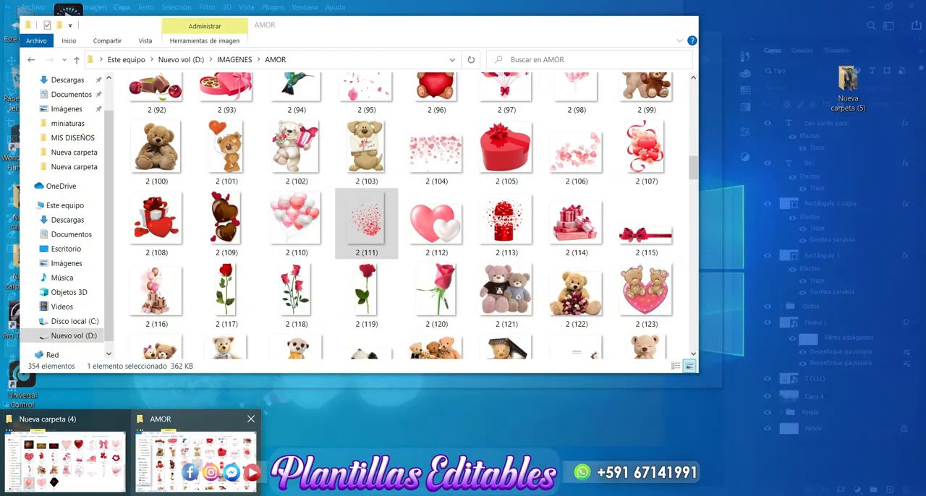
pyautogui.click(195, 459)
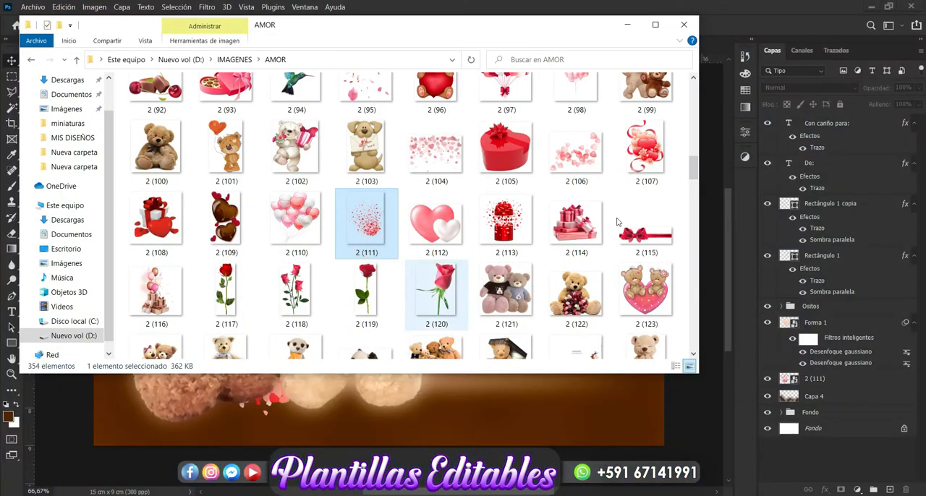
pyautogui.moveTo(693, 195); pyautogui.dragTo(478, 419)
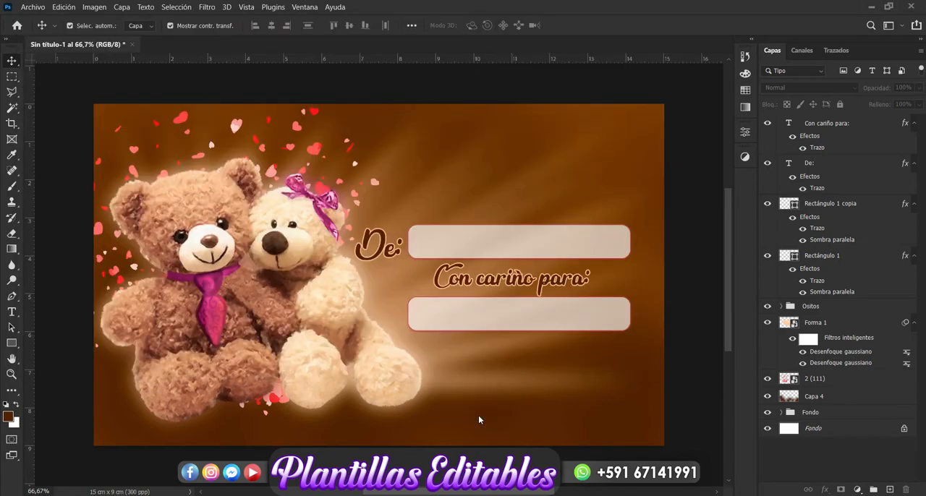
pyautogui.moveTo(528, 103); pyautogui.dragTo(365, 290)
pyautogui.moveTo(354, 332); pyautogui.dragTo(383, 319)
pyautogui.moveTo(407, 253); pyautogui.dragTo(412, 249)
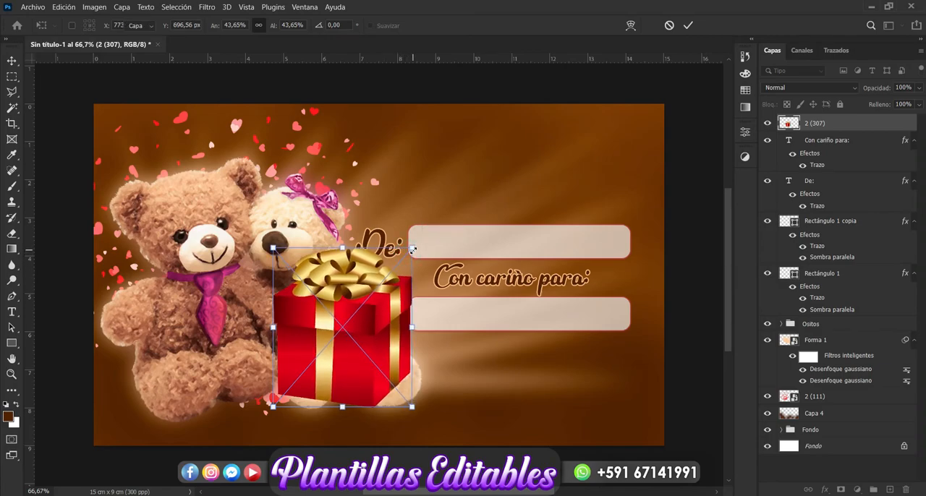
pyautogui.press('Return')
# Move the gift box layer directly below the Ositos group and enlarge it to about 48.12%.
pyautogui.moveTo(848, 126); pyautogui.dragTo(825, 339)
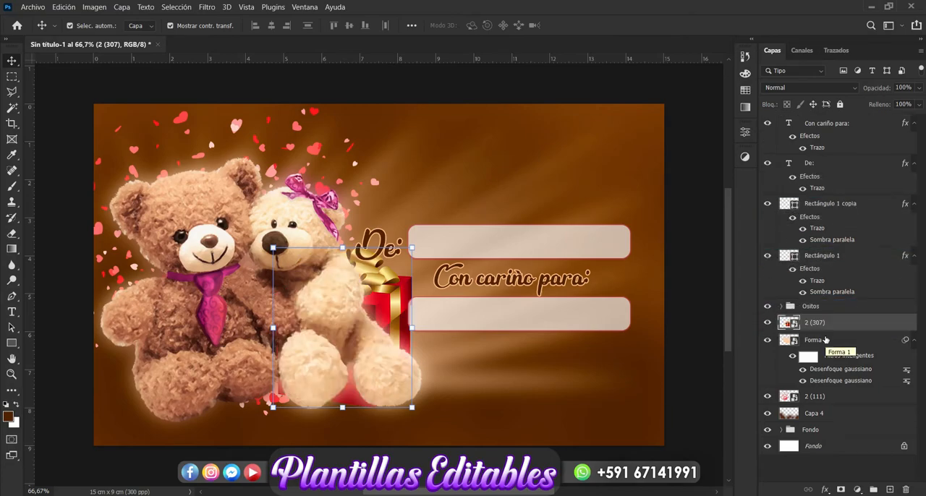
pyautogui.moveTo(415, 250); pyautogui.dragTo(434, 238)
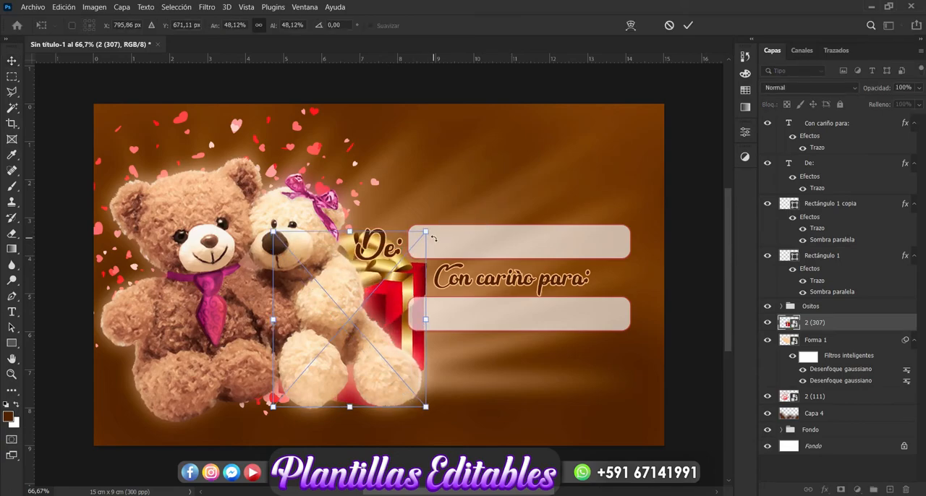
pyautogui.press('Return')
pyautogui.click(667, 458)
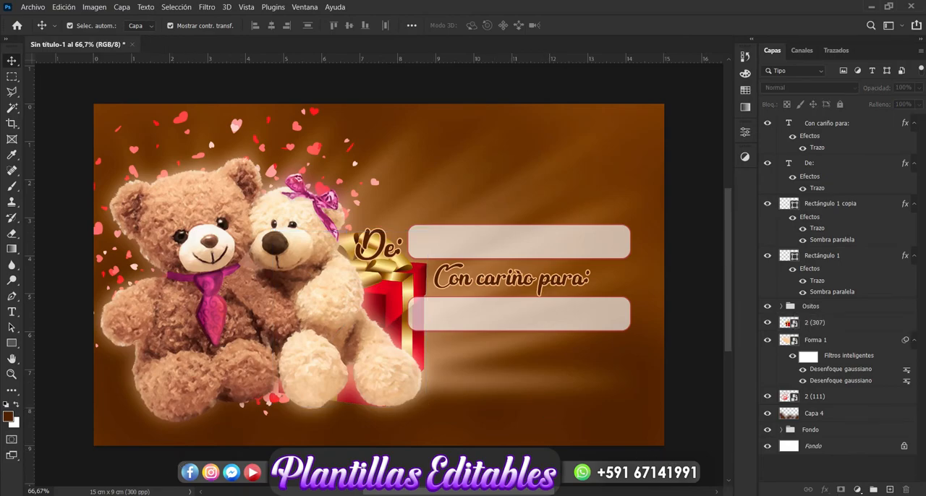
# Place the chocolate-dipped heart image 2 (212) from the AMOR folder near the design's lower-right corner, scaled to about 7.84%.
pyautogui.click(196, 456)
pyautogui.moveTo(693, 288); pyautogui.dragTo(690, 244)
pyautogui.moveTo(176, 229); pyautogui.dragTo(438, 400)
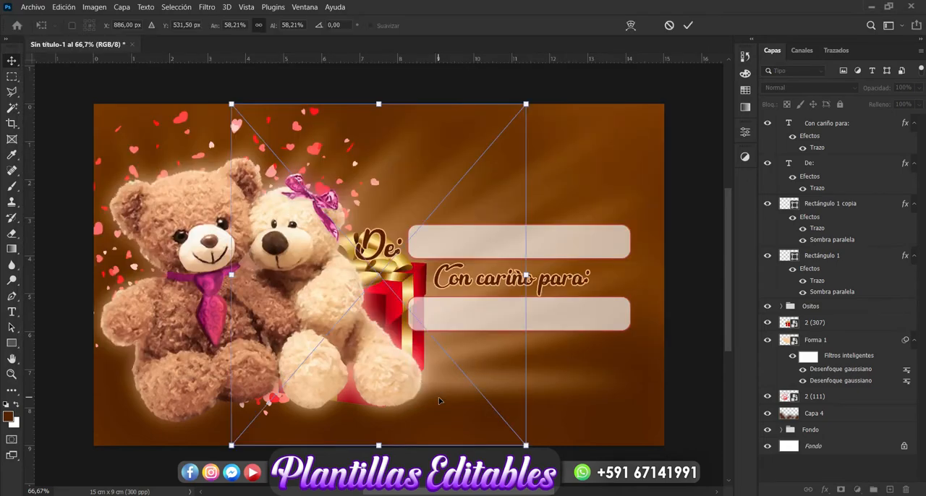
pyautogui.moveTo(527, 104); pyautogui.dragTo(273, 398)
pyautogui.moveTo(462, 372); pyautogui.dragTo(634, 405)
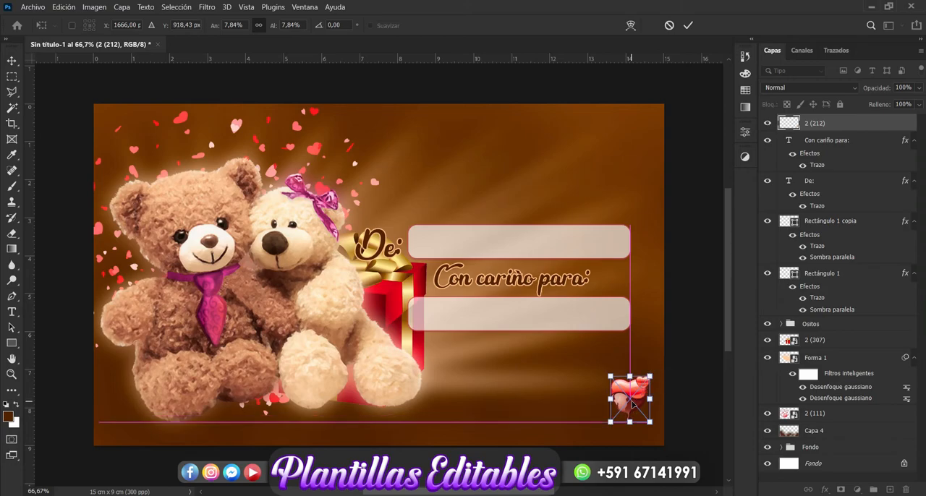
pyautogui.press('Return')
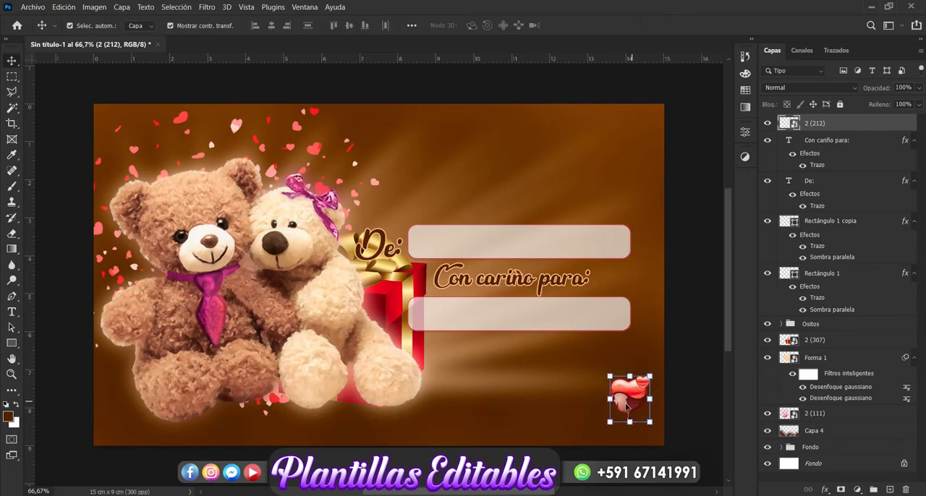
# Enlarge the chocolate-dipped heart to about 10.93% and rotate it about 8.18 degrees.
pyautogui.hotkey('ctrl', 't')
pyautogui.moveTo(612, 400); pyautogui.dragTo(598, 400)
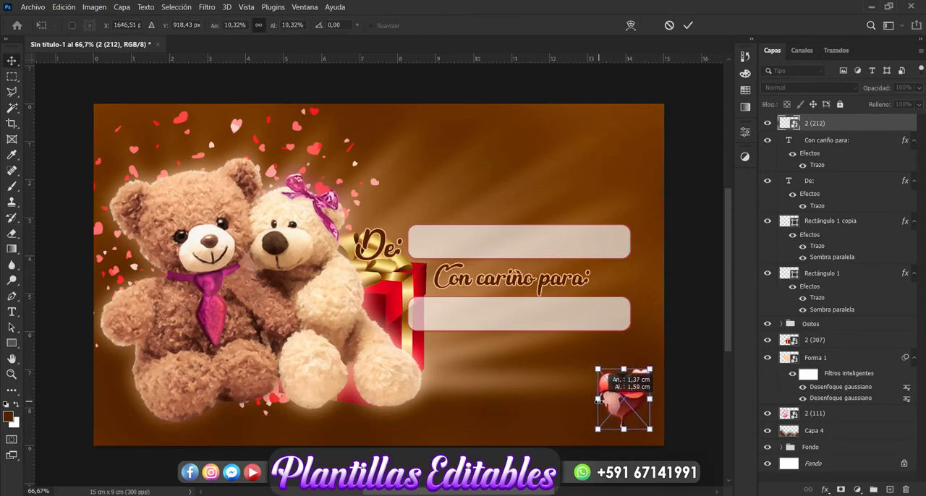
pyautogui.moveTo(662, 357); pyautogui.dragTo(668, 363)
pyautogui.moveTo(602, 366); pyautogui.dragTo(599, 362)
pyautogui.press('Return')
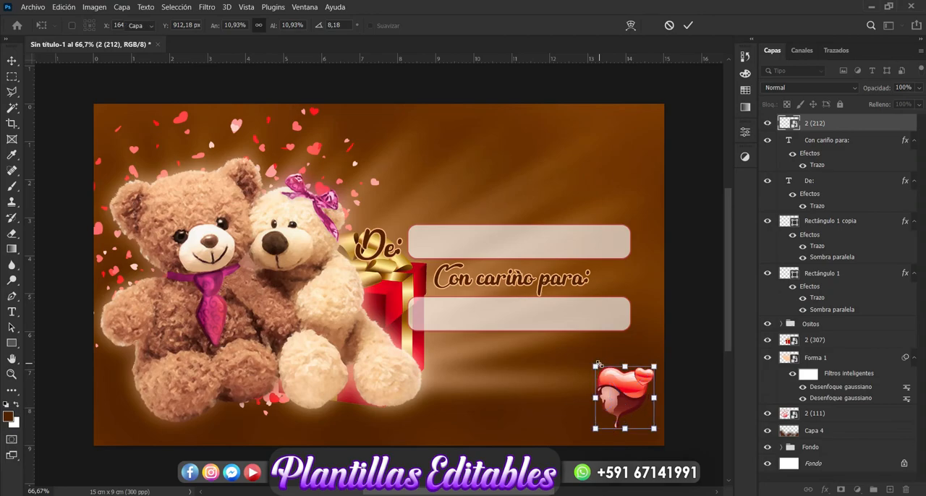
# Scatter six copies of the chocolate-dipped heart around the two name boxes and group all seven heart layers.
pyautogui.moveTo(627, 391); pyautogui.dragTo(422, 390)
pyautogui.hotkey('ctrl', 'j')
pyautogui.hotkey('ctrl', 'j')
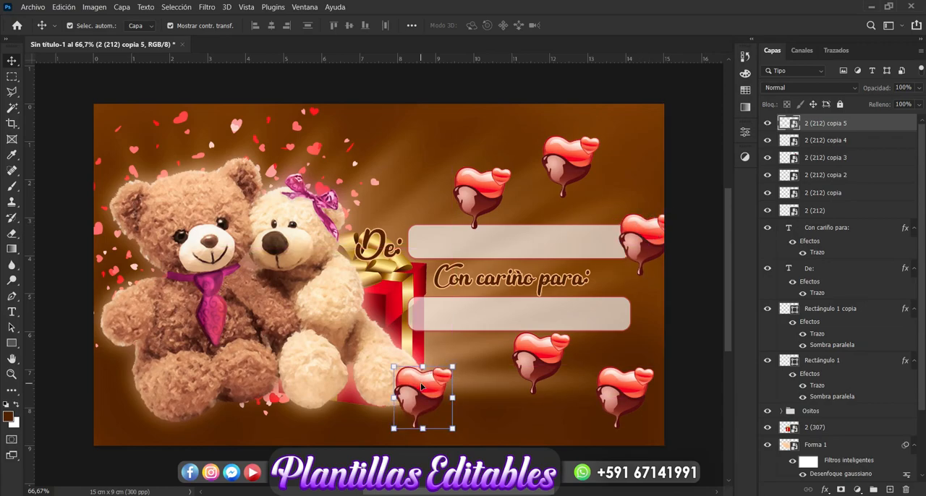
pyautogui.hotkey('ctrl', 'j')
pyautogui.moveTo(422, 389); pyautogui.dragTo(416, 142)
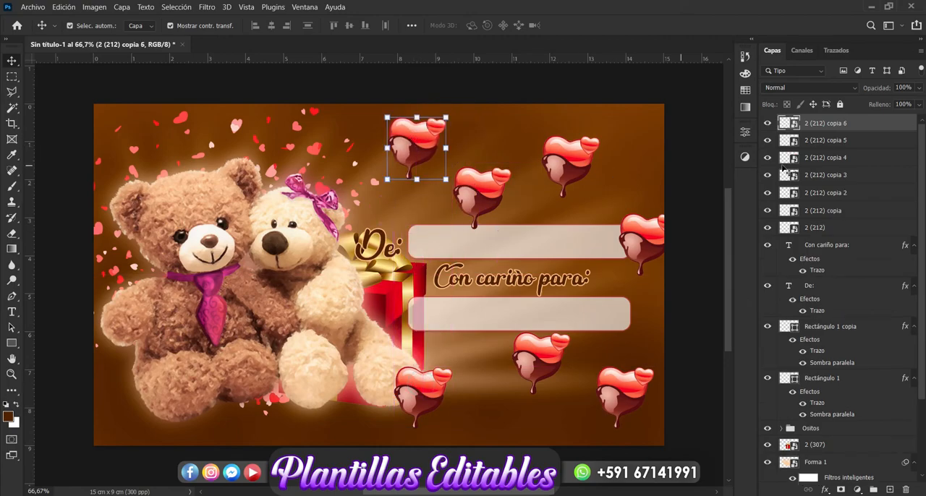
pyautogui.keyDown('shift'); pyautogui.click(818, 228); pyautogui.keyUp('shift')
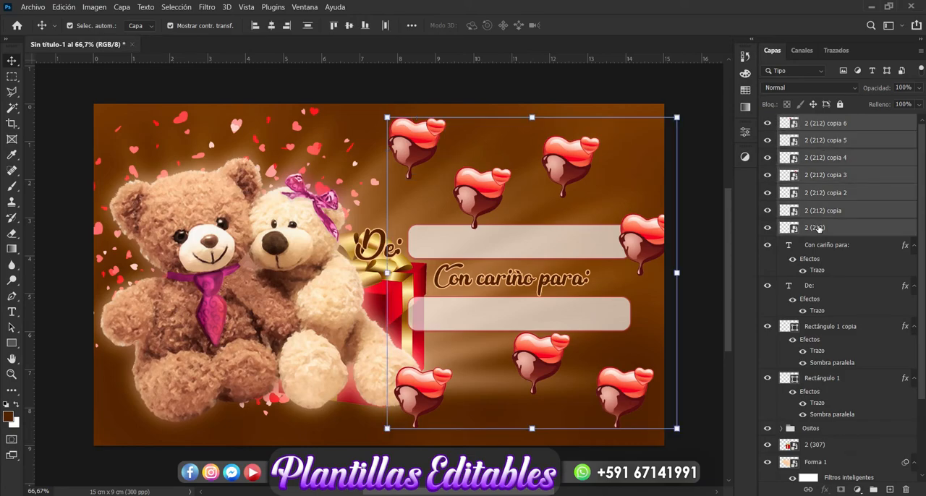
pyautogui.hotkey('ctrl', 'g')
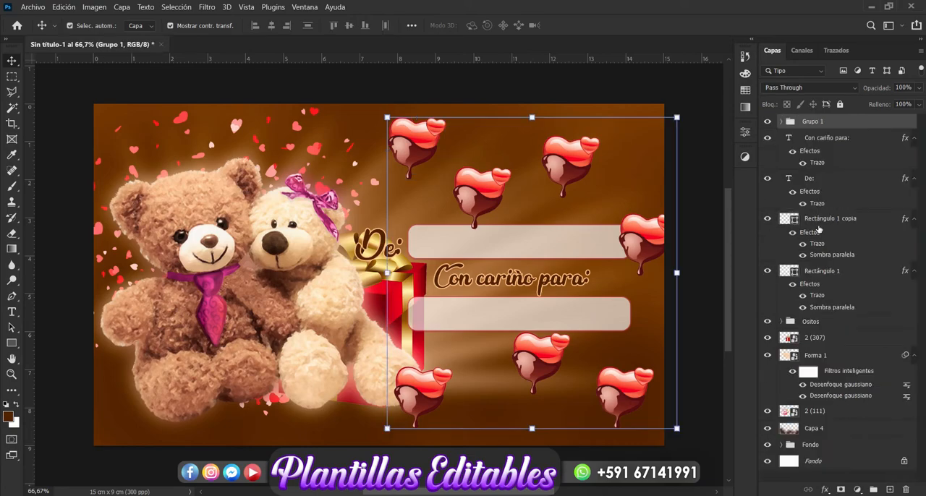
pyautogui.doubleClick(822, 124)
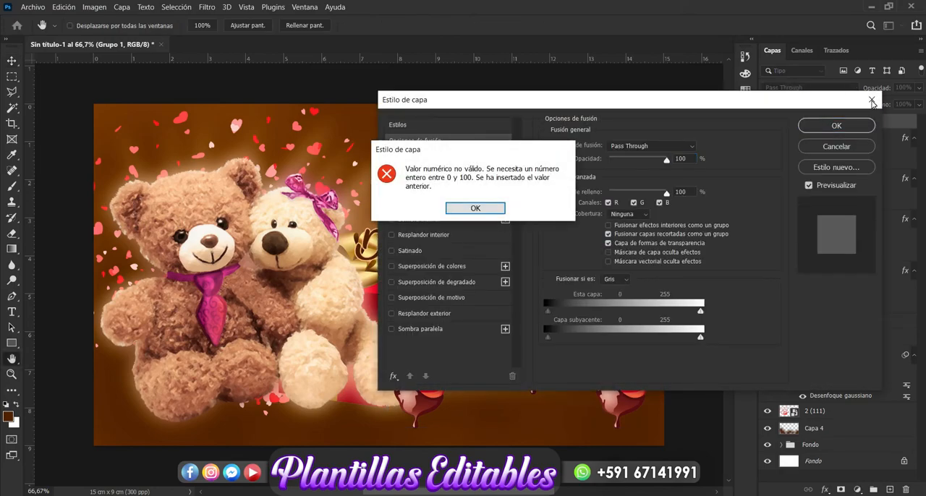
pyautogui.click(475, 208)
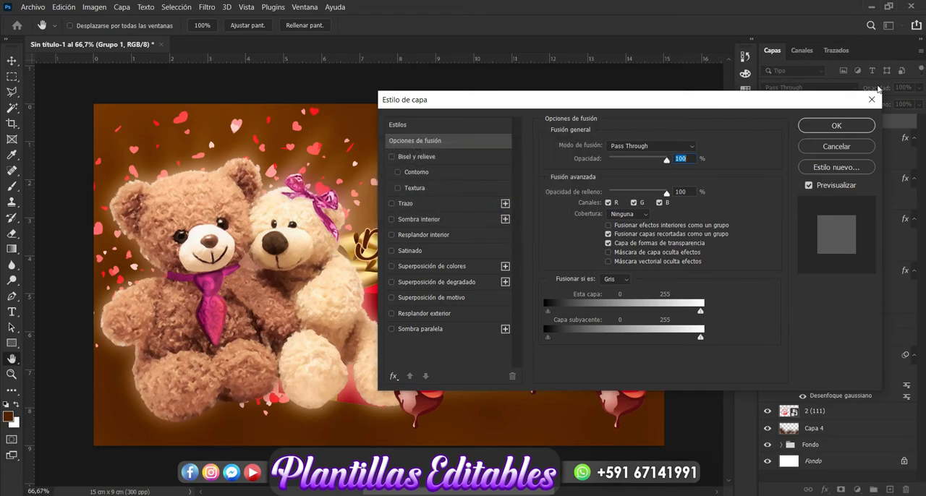
pyautogui.click(873, 100)
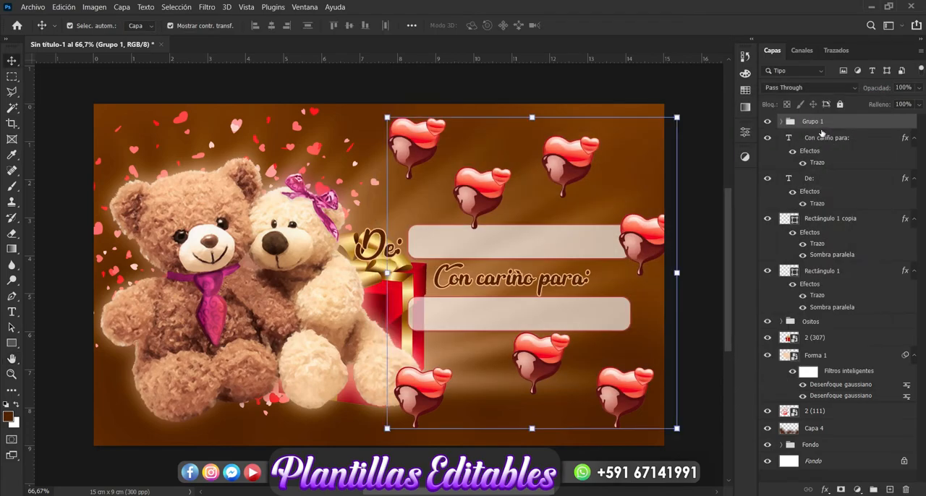
# Rename the group of chocolate-dipped hearts as Corazones and move it directly below the Ositos group.
pyautogui.doubleClick(817, 122)
pyautogui.write('Corazones')
pyautogui.press('Return')
pyautogui.moveTo(820, 124); pyautogui.dragTo(805, 332)
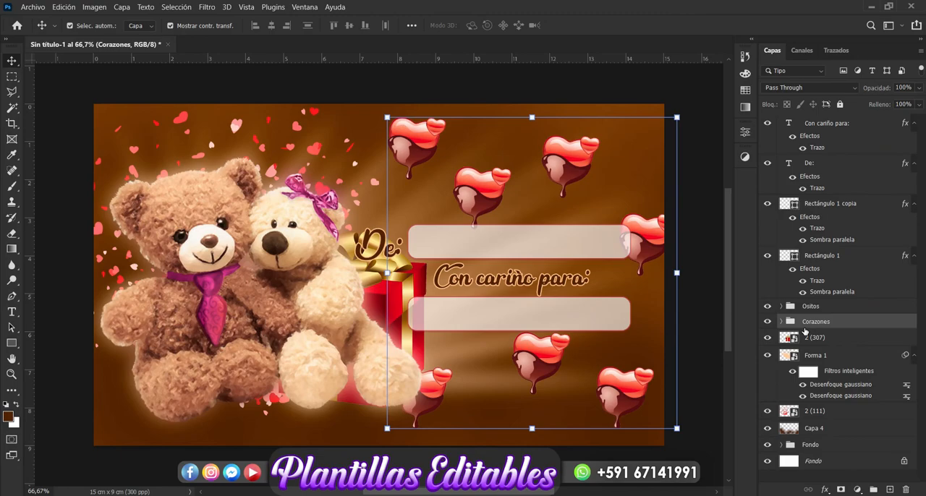
# Lower the opacity of the Corazones group to 47%.
pyautogui.click(922, 88)
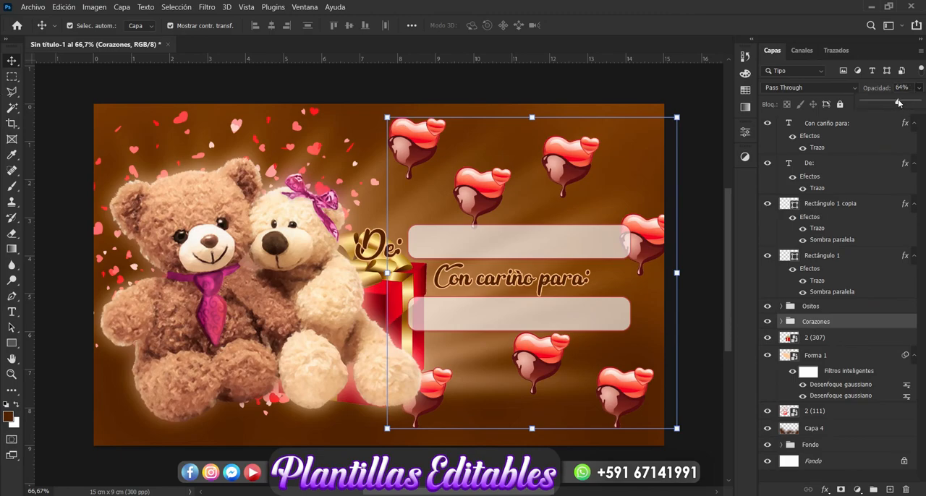
pyautogui.moveTo(891, 106); pyautogui.dragTo(889, 105)
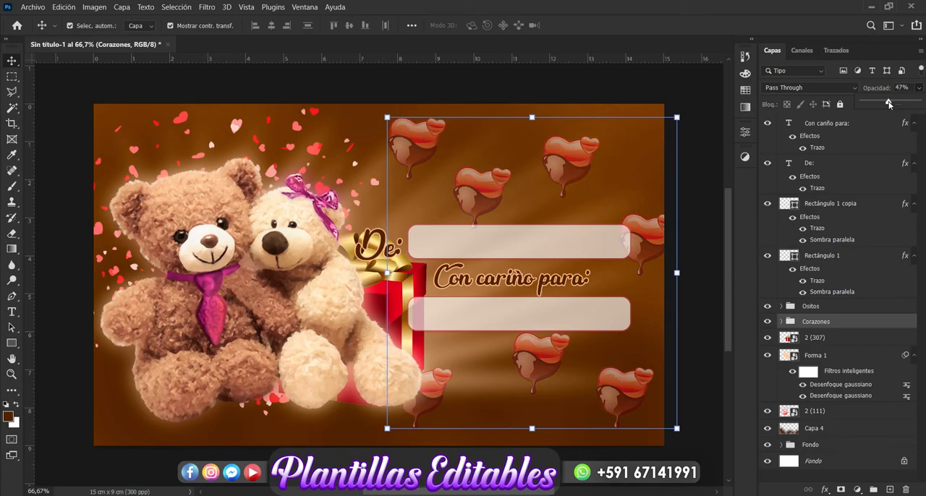
pyautogui.click(209, 9)
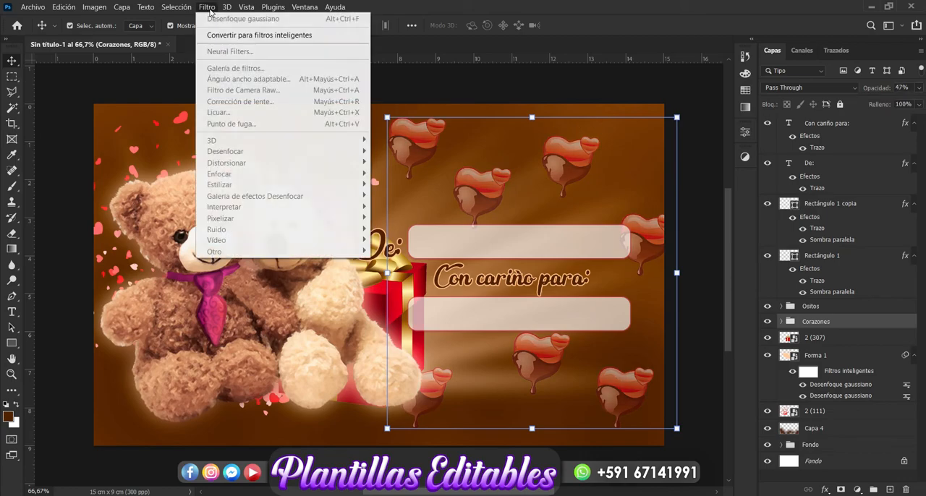
pyautogui.click(600, 84)
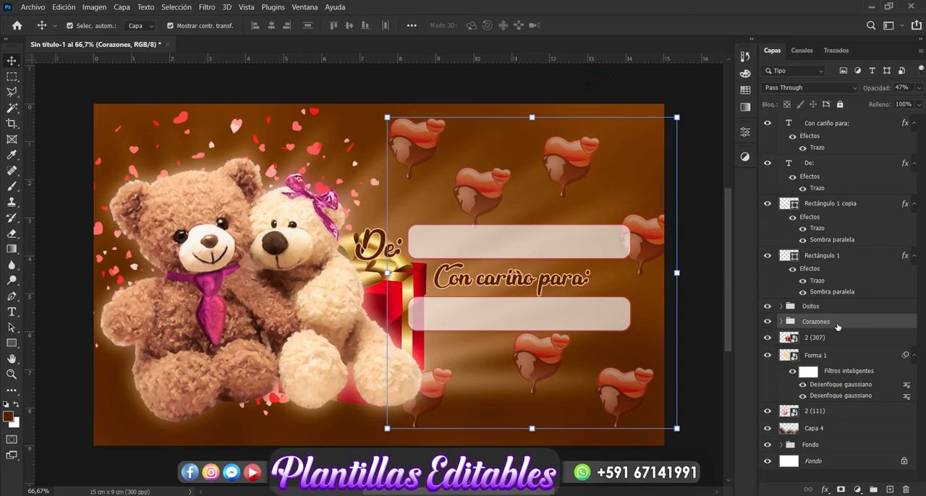
# Convert the Corazones group into a smart object and apply a Gaussian blur with a radius of 2.9 pixels.
pyautogui.rightClick(837, 326)
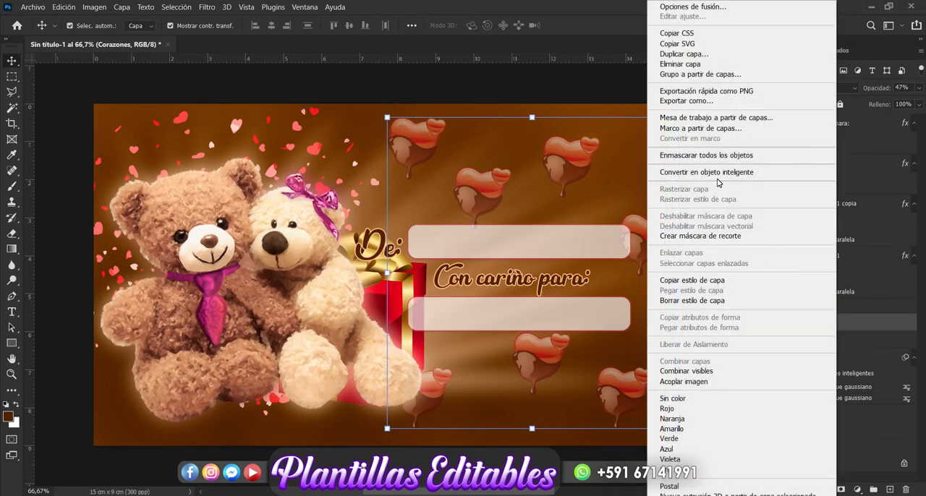
pyautogui.click(717, 174)
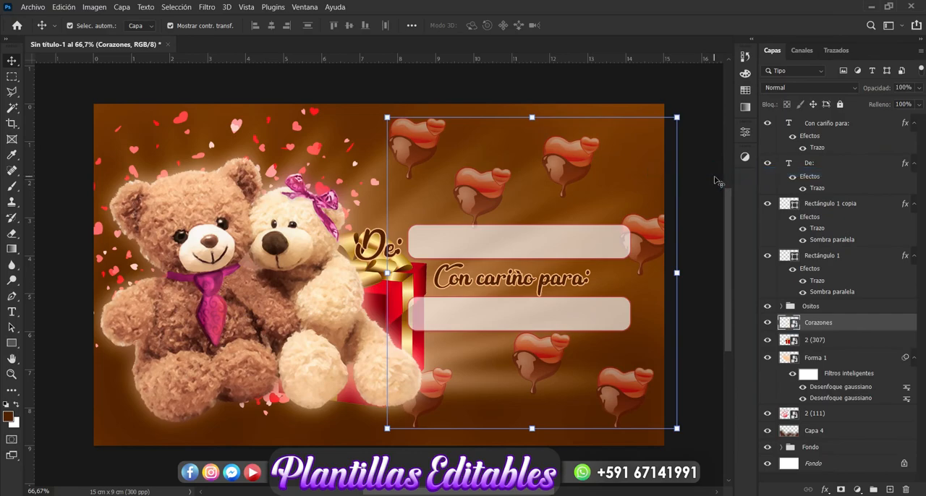
pyautogui.click(207, 6)
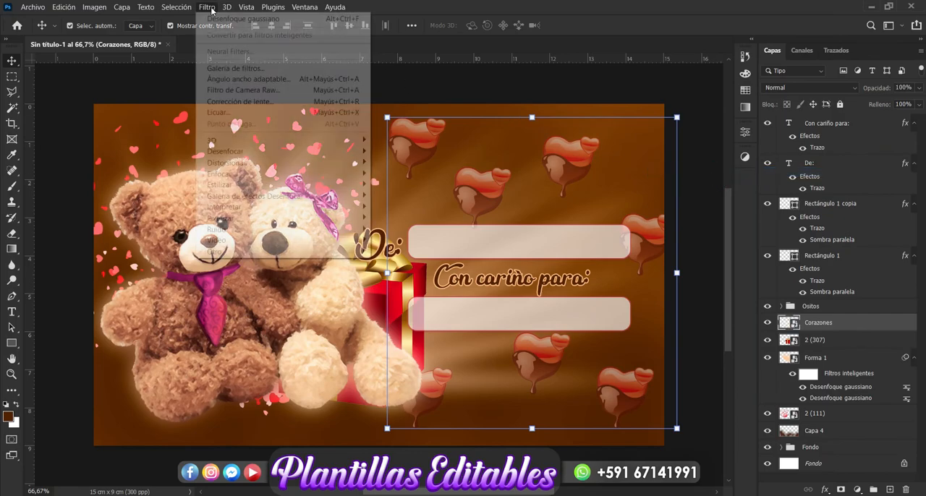
pyautogui.moveTo(330, 162)
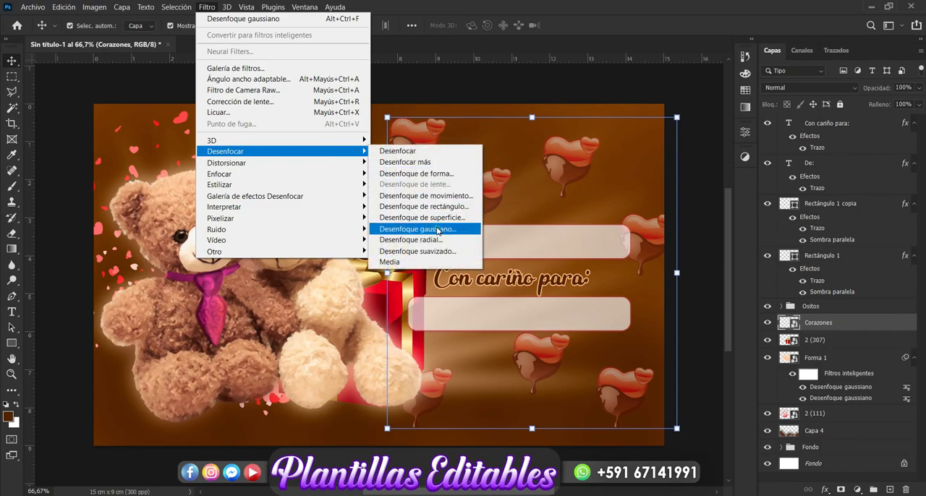
pyautogui.click(435, 228)
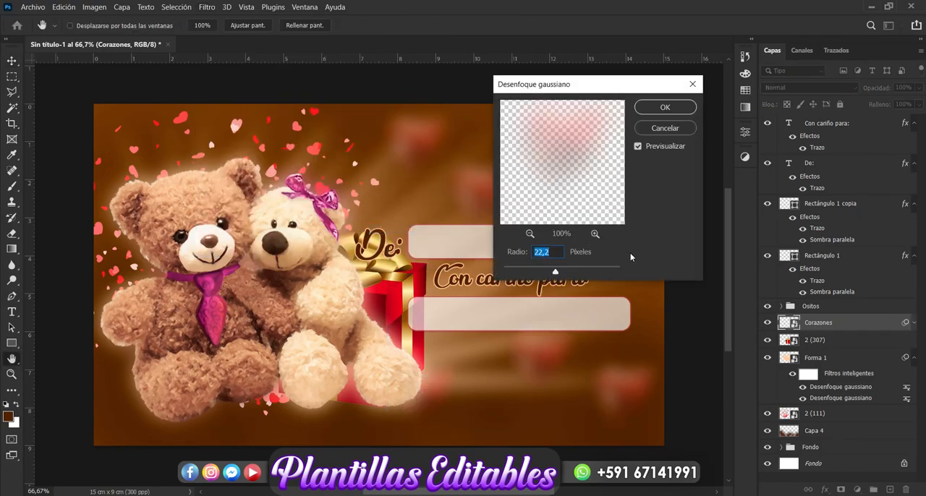
pyautogui.moveTo(559, 272); pyautogui.dragTo(549, 273)
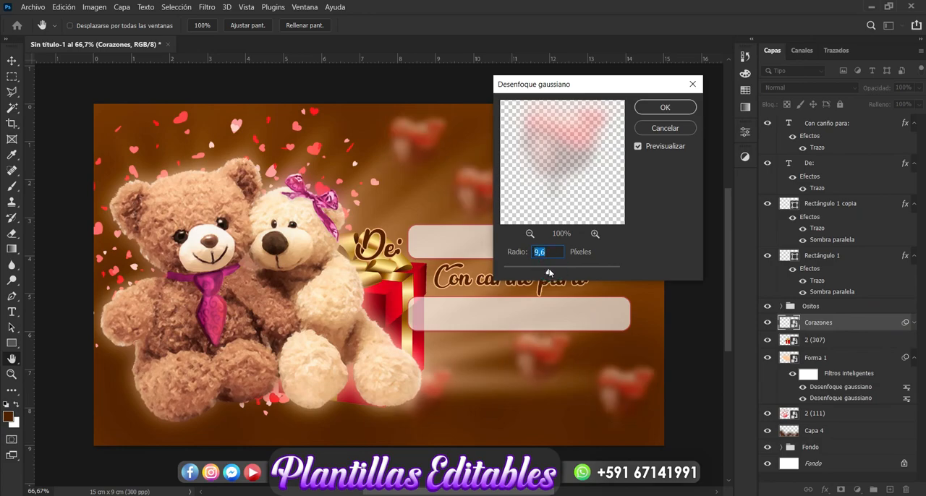
pyautogui.click(538, 272)
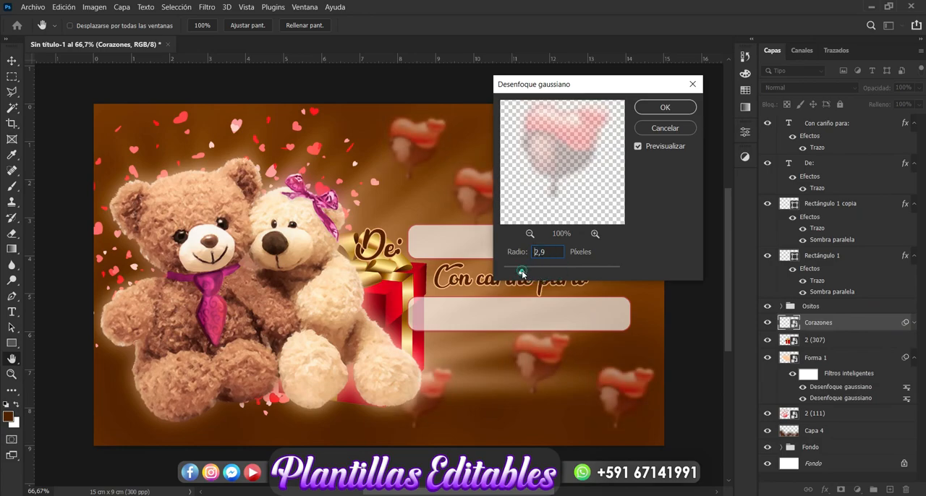
pyautogui.click(663, 109)
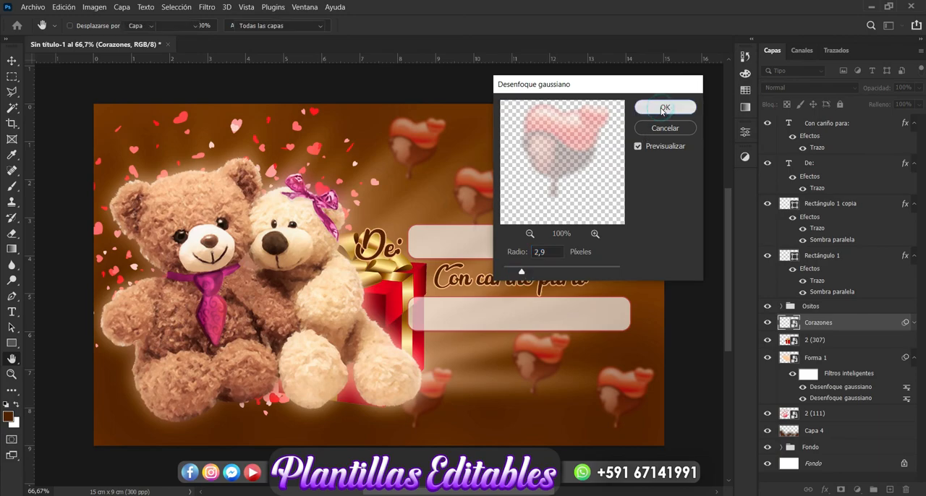
pyautogui.press('v')
pyautogui.click(700, 231)
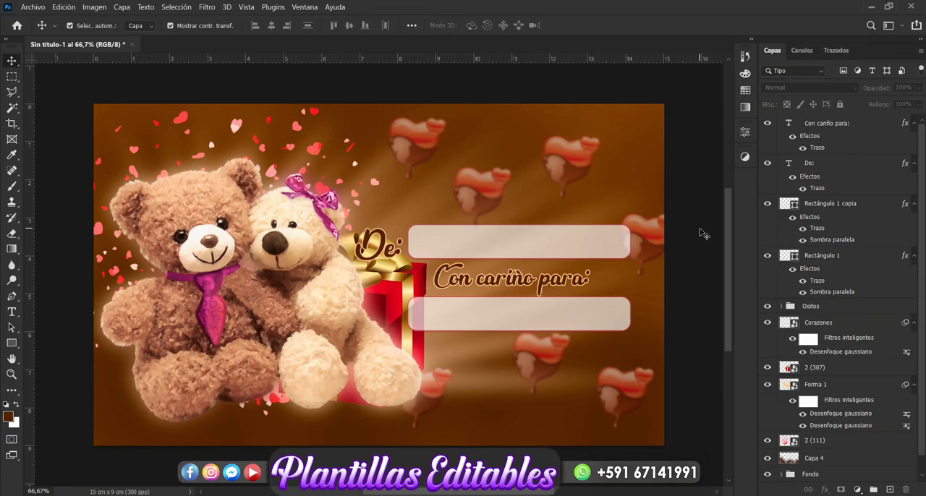
pyautogui.click(753, 492)
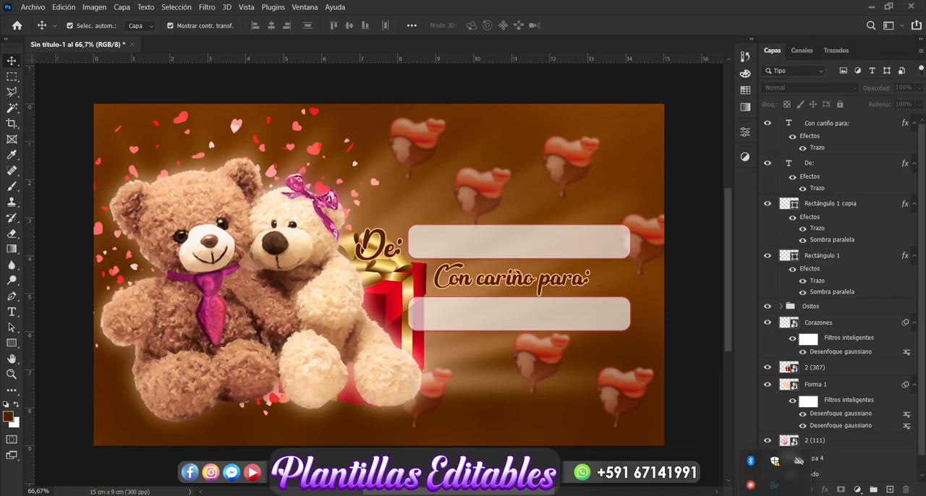